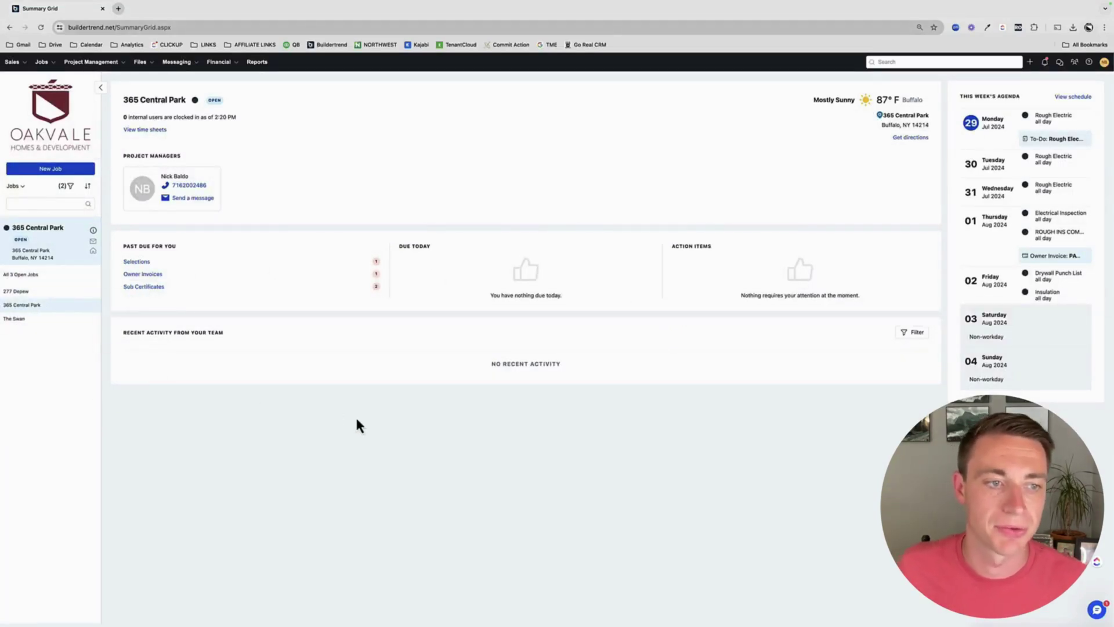
Open the 365 Central Park job schedule, then switch the sidebar from Jobs to Templates
mouse_move(101, 64)
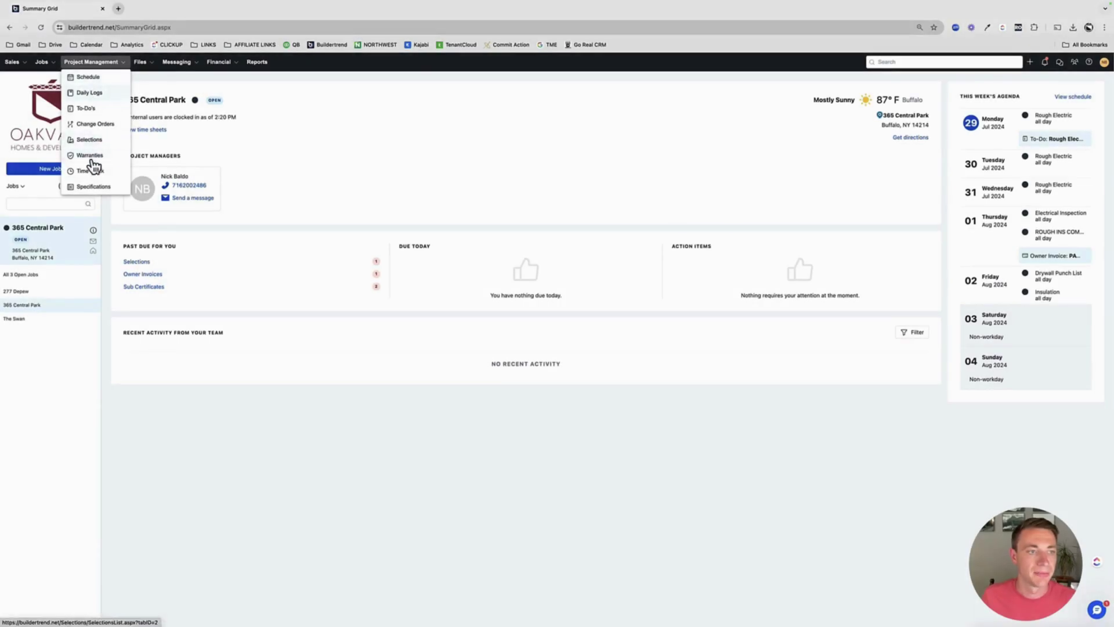
click(85, 77)
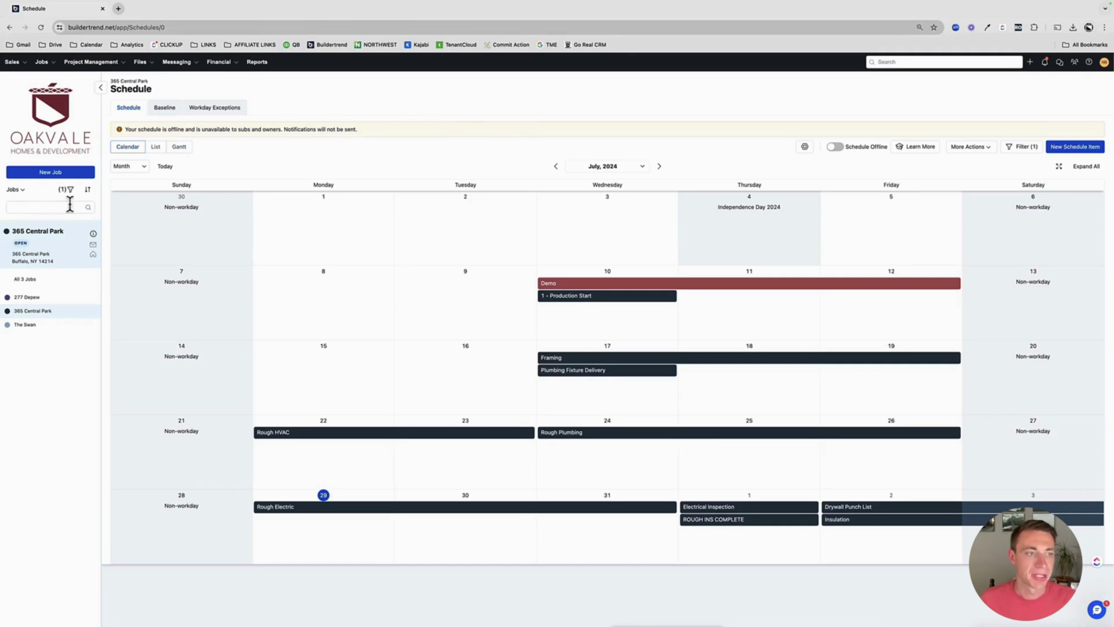
click(18, 194)
click(19, 215)
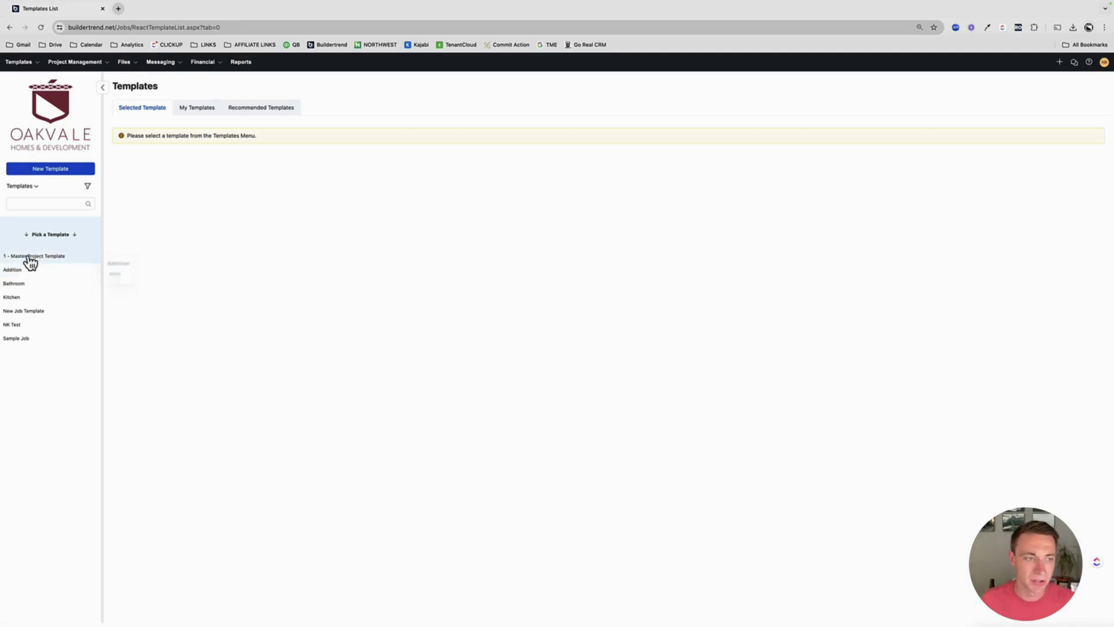
Start a new template and dismiss its starting options without creating anything
mouse_move(82, 264)
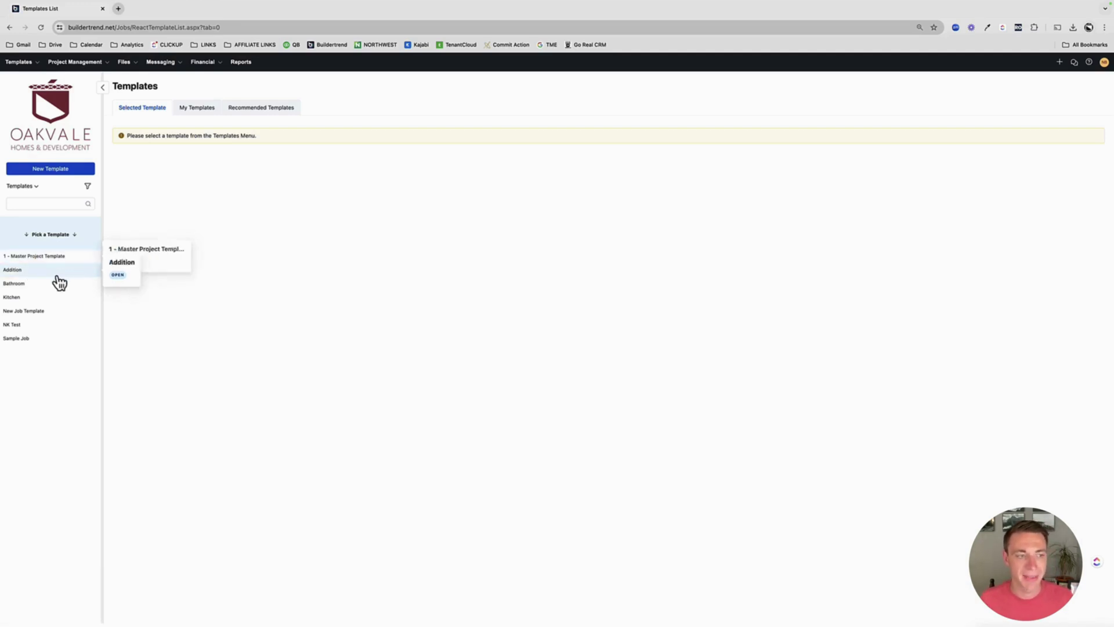
mouse_move(28, 272)
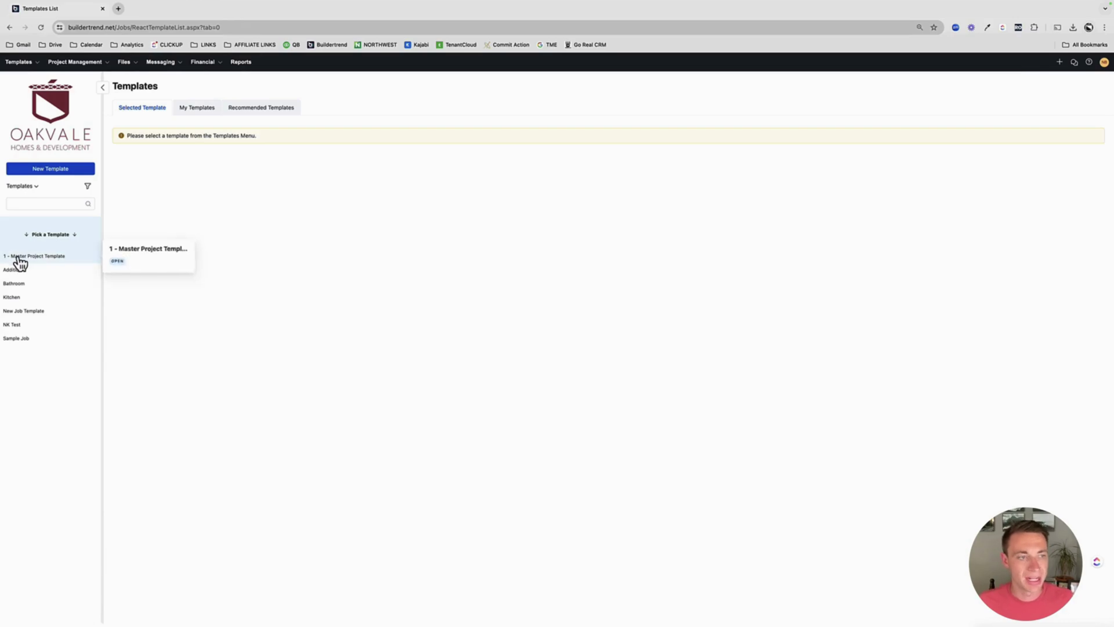
click(37, 169)
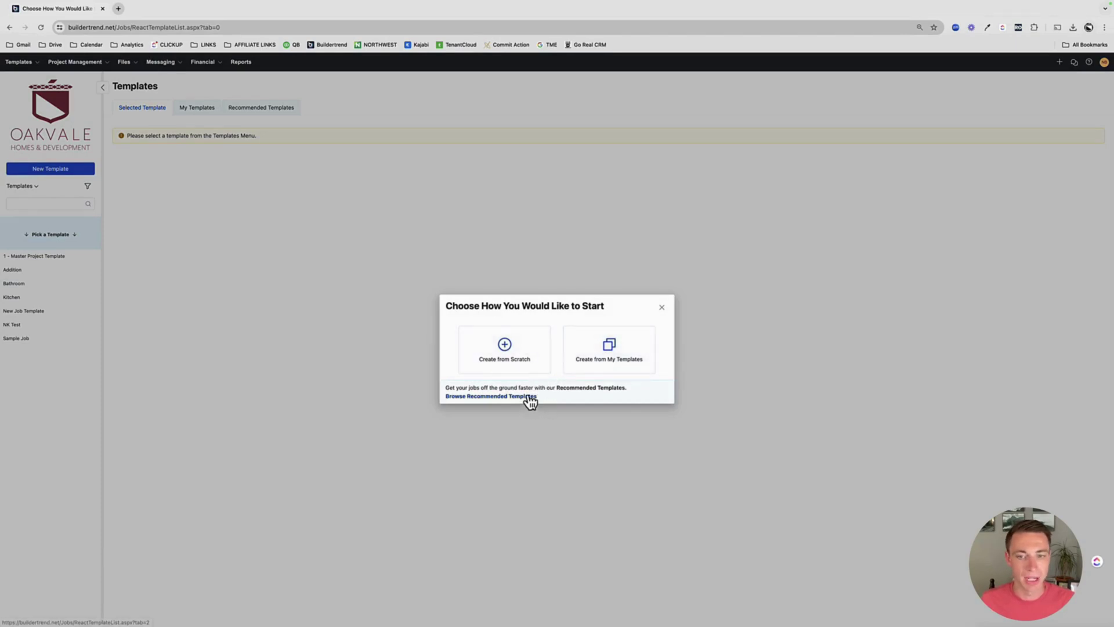
click(661, 308)
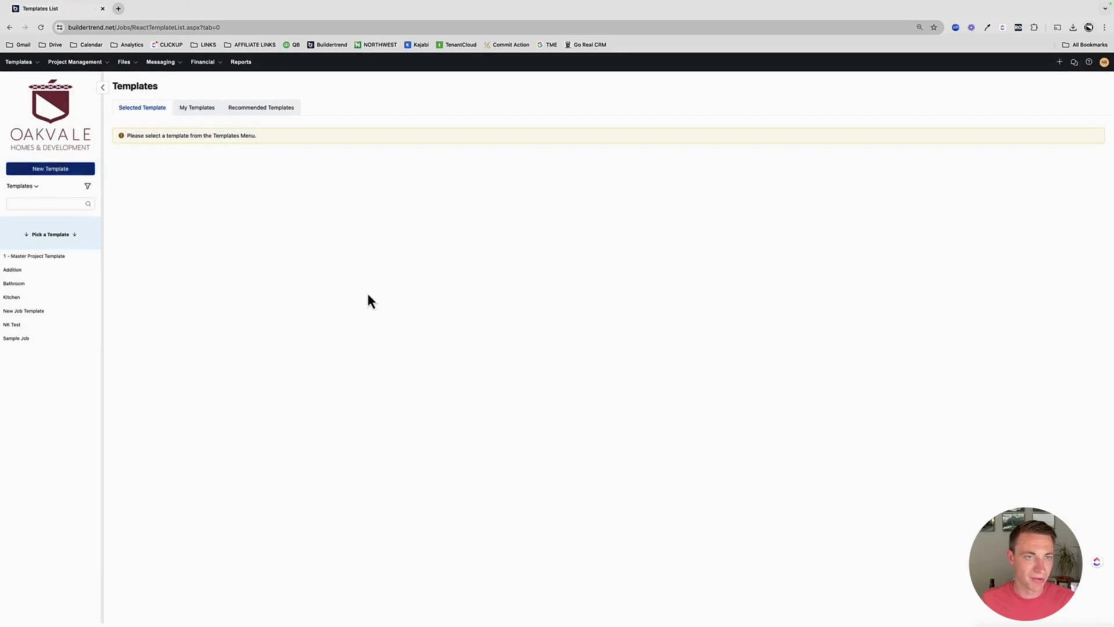
List saved templates via New Template > From Template, cancel, and switch back to Jobs
click(194, 109)
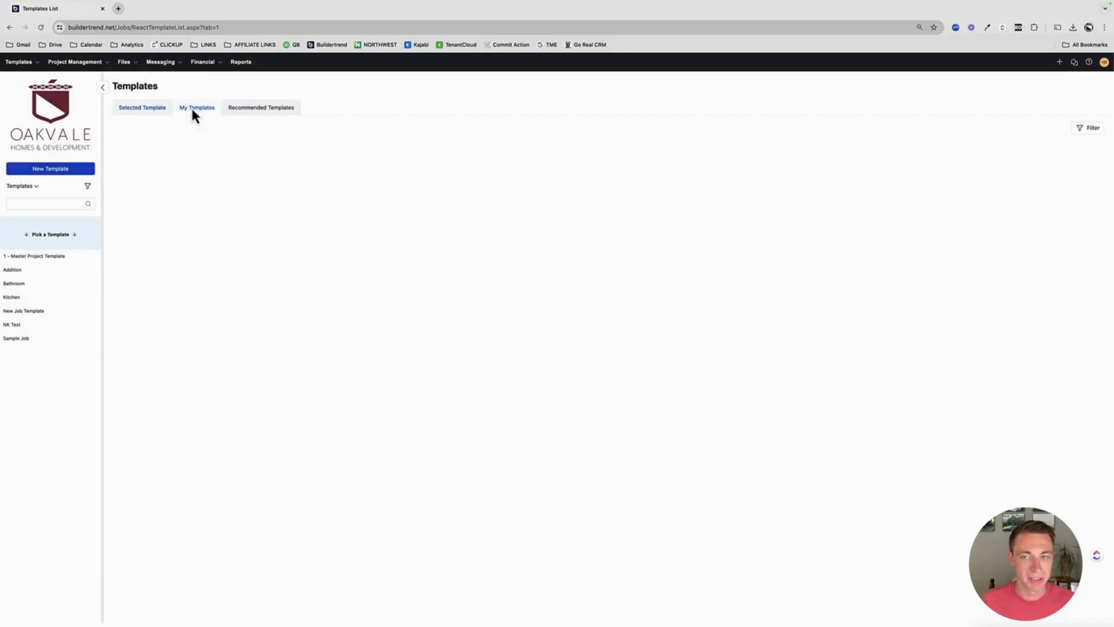
click(1087, 135)
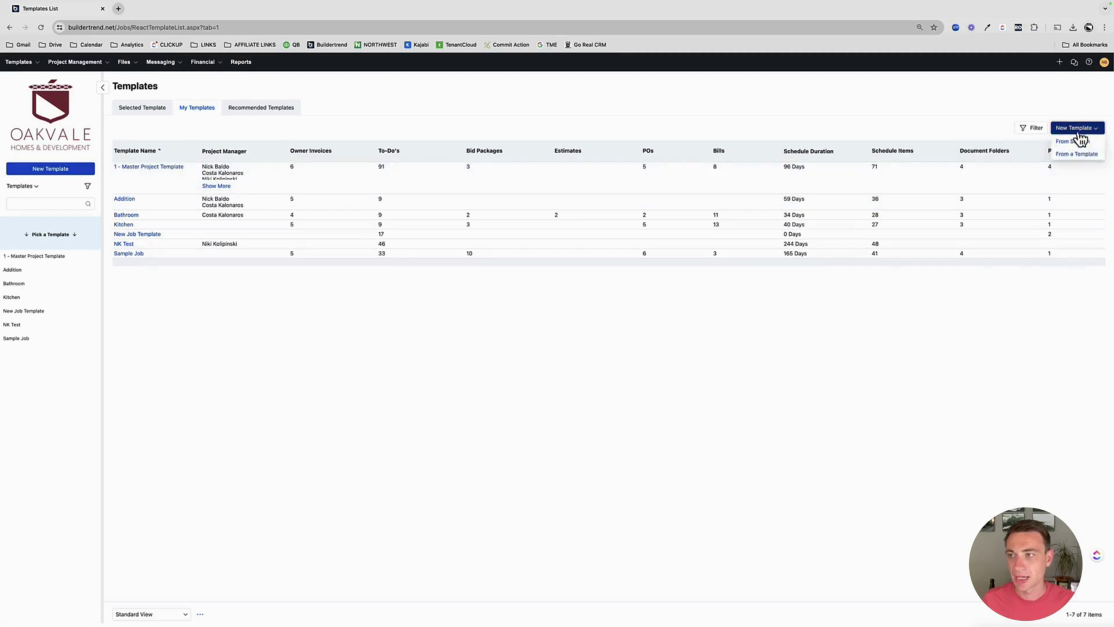
click(1075, 155)
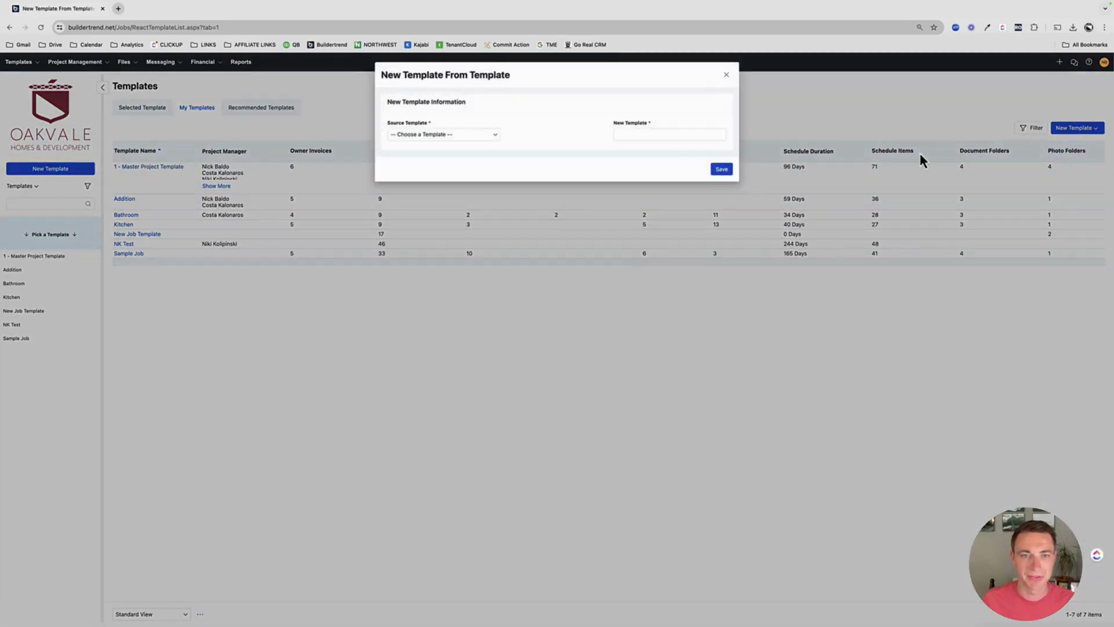
click(410, 134)
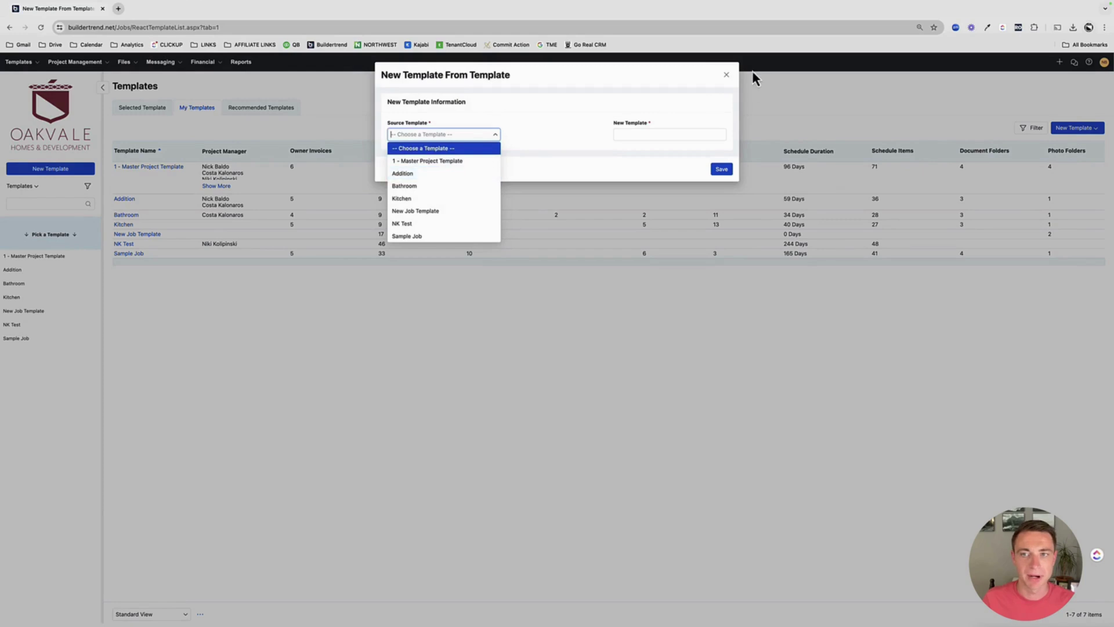
click(726, 75)
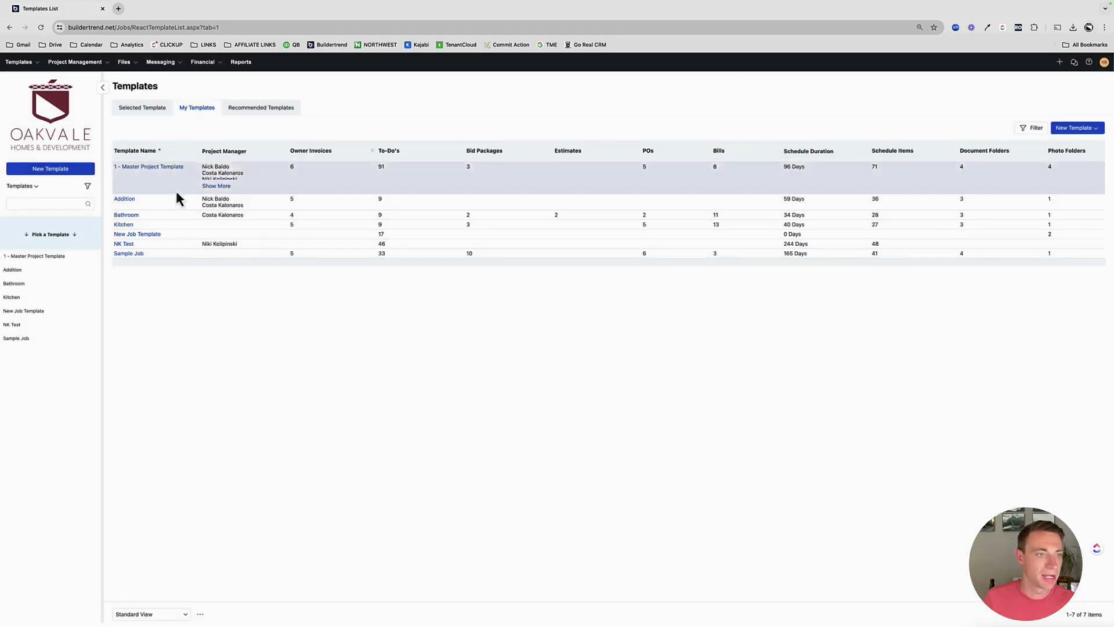
click(35, 187)
click(22, 204)
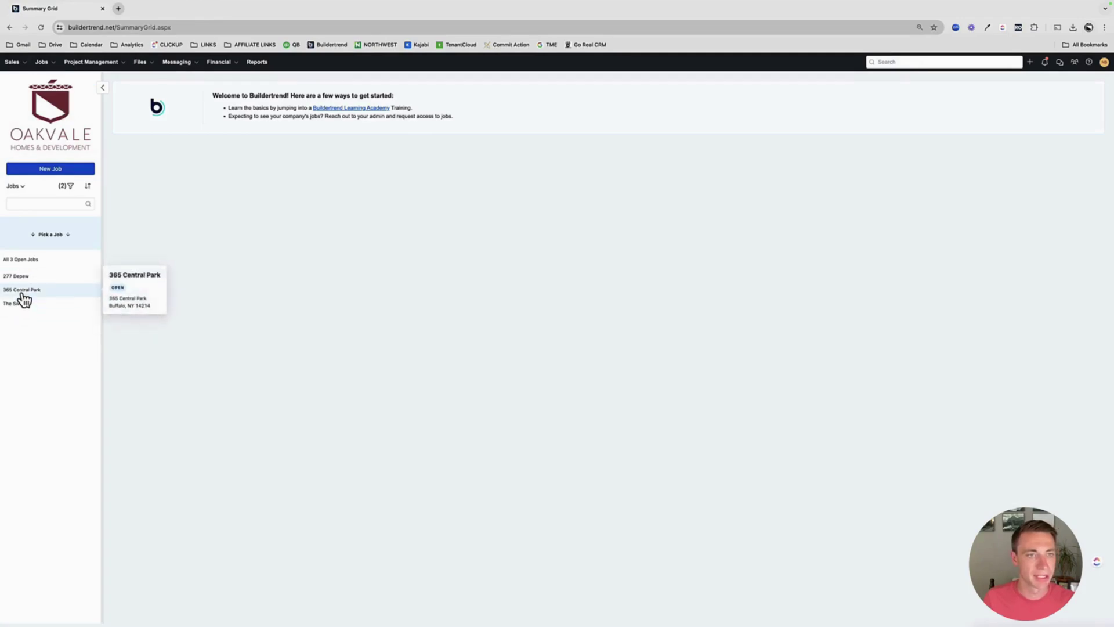
Set the 365 Central Park job's contract type to Fixed Price and save the job
click(22, 292)
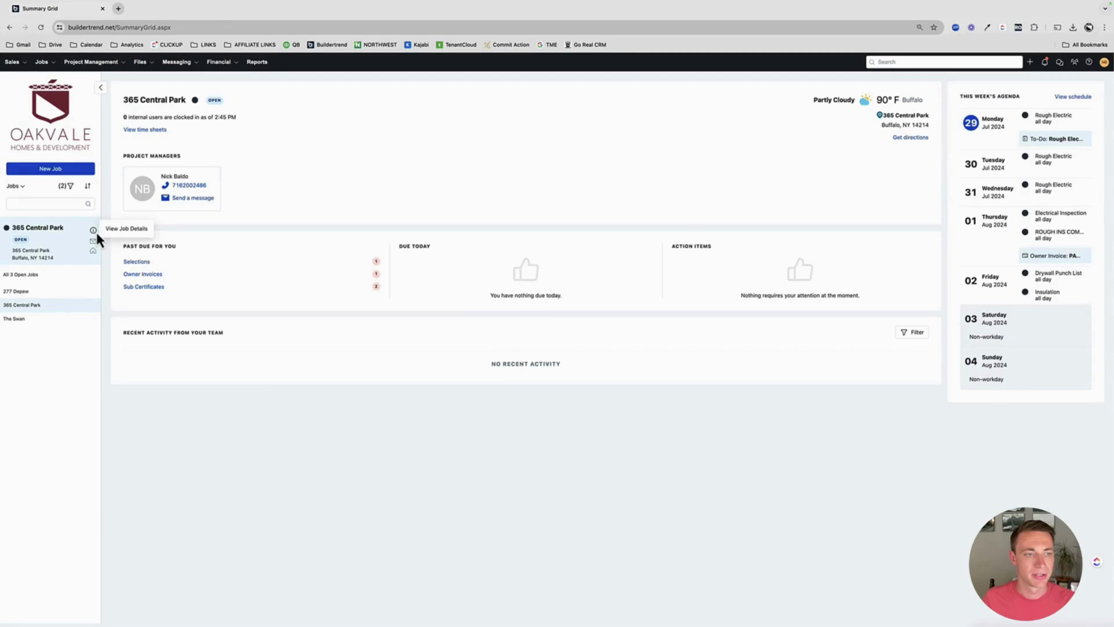
click(93, 231)
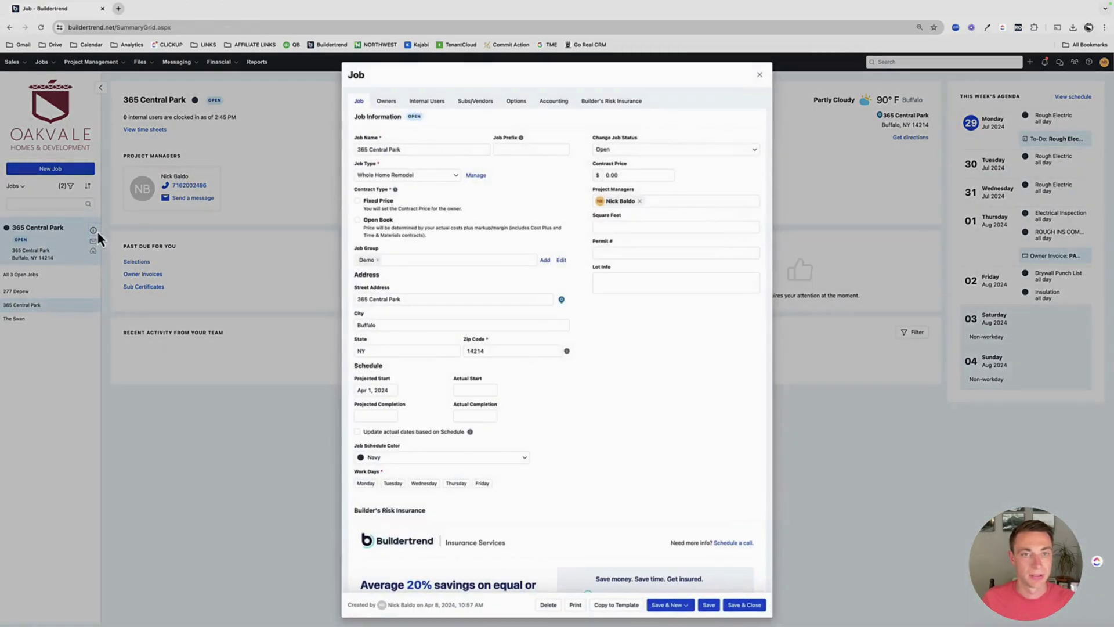
click(358, 202)
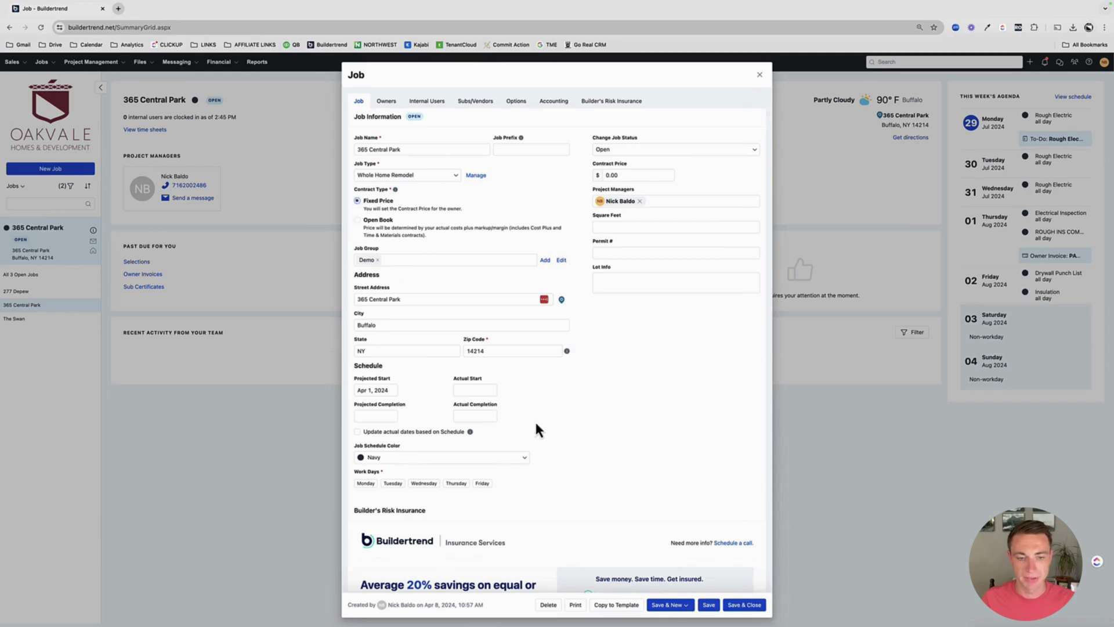
scroll(580, 493, down, 2)
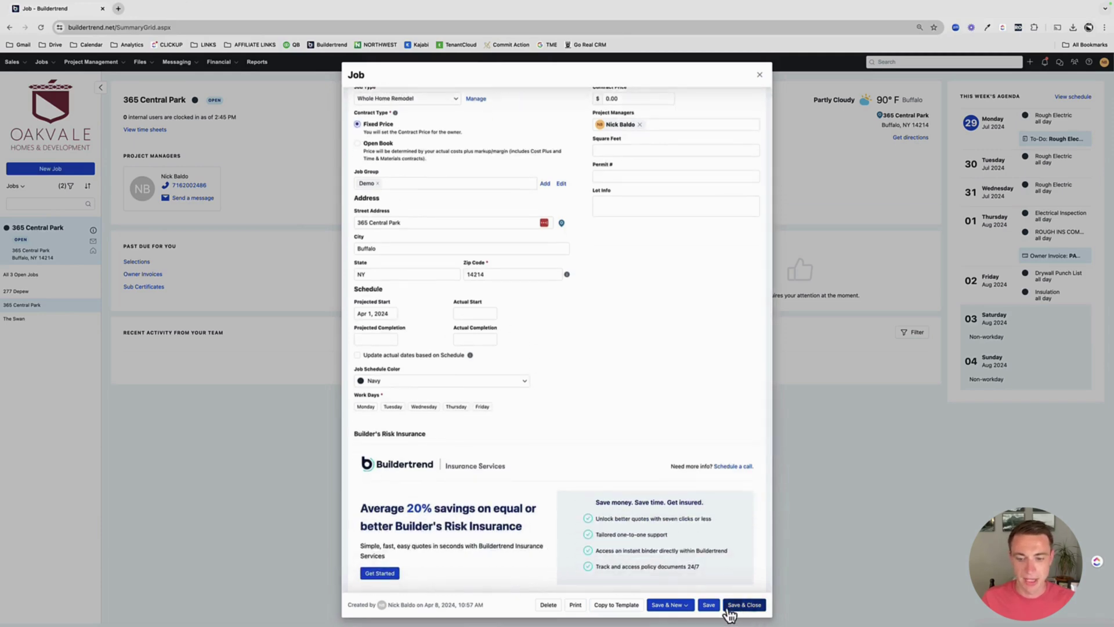
click(728, 611)
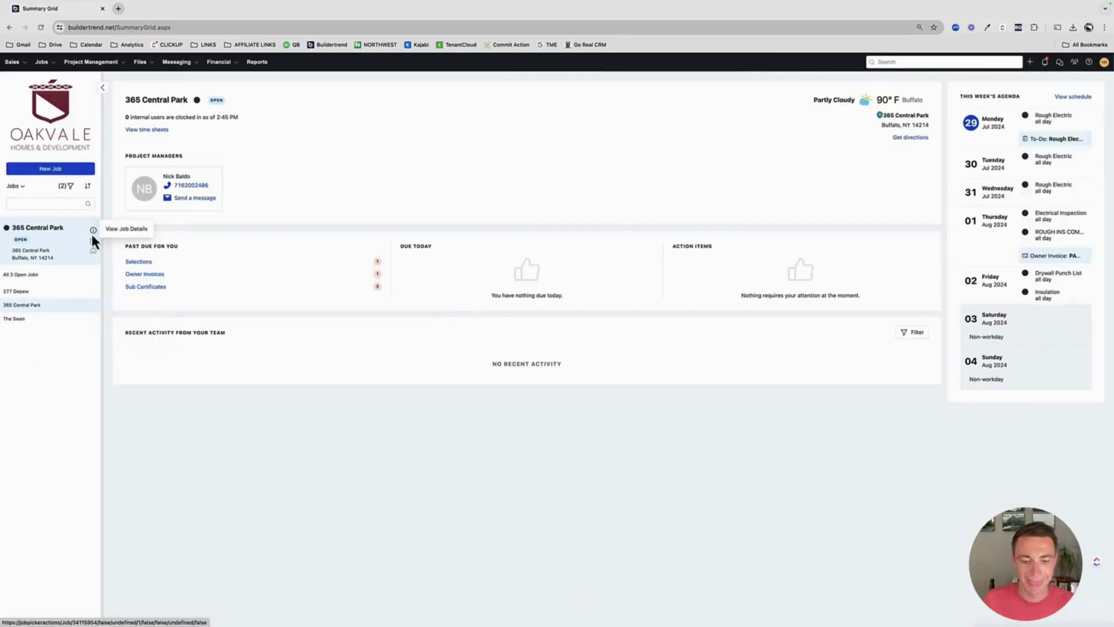
Reopen the job details, start Copy To Template, then cancel and close the details
click(93, 232)
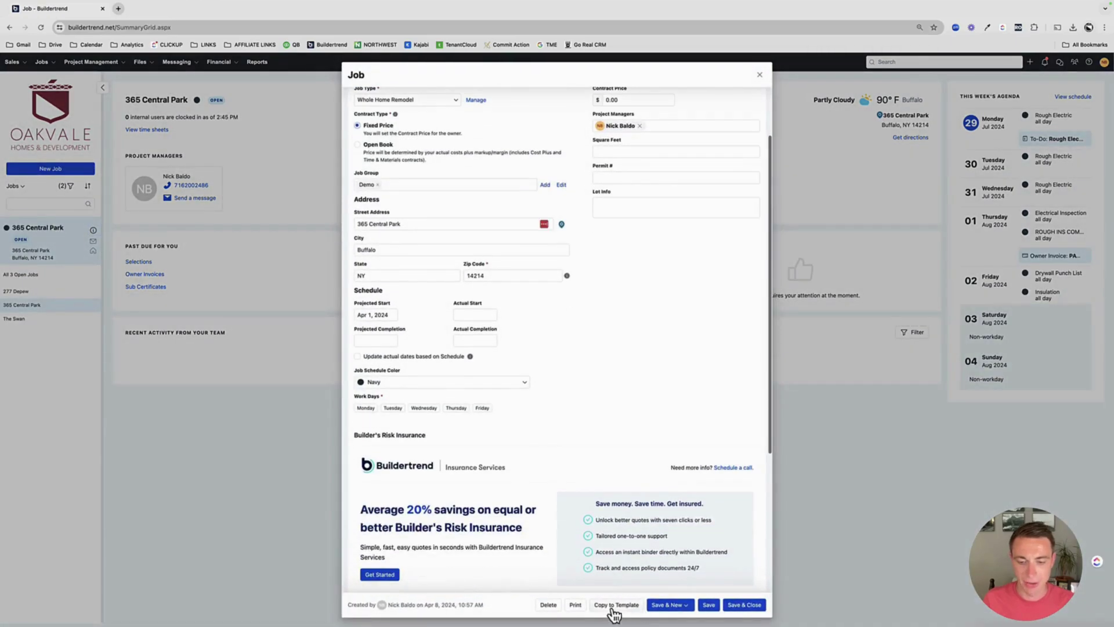
click(614, 607)
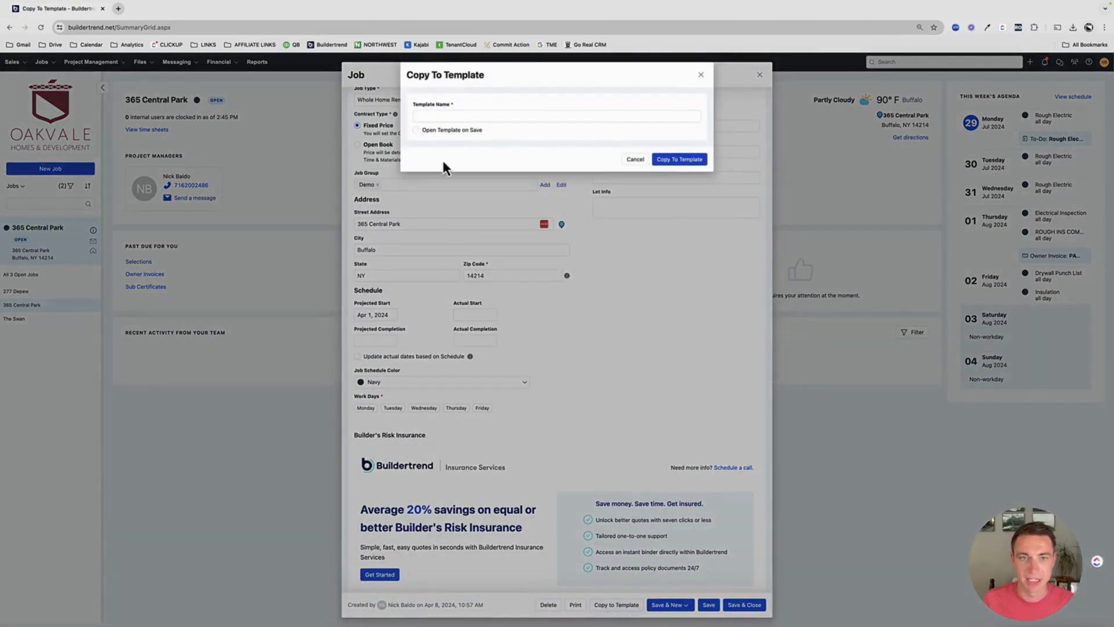
click(441, 116)
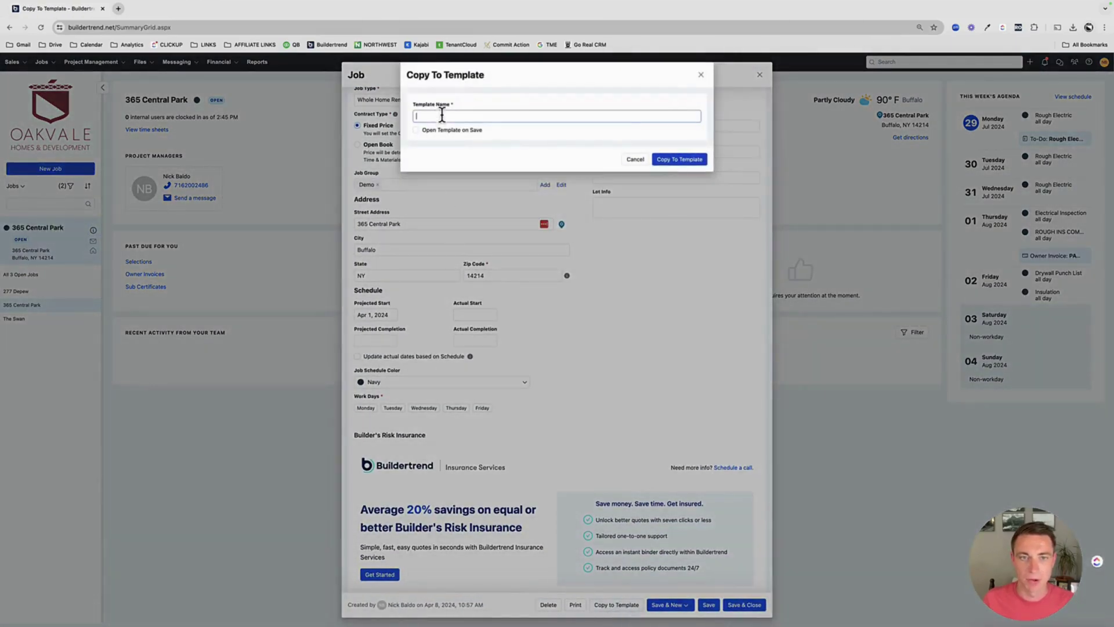
click(700, 76)
click(759, 75)
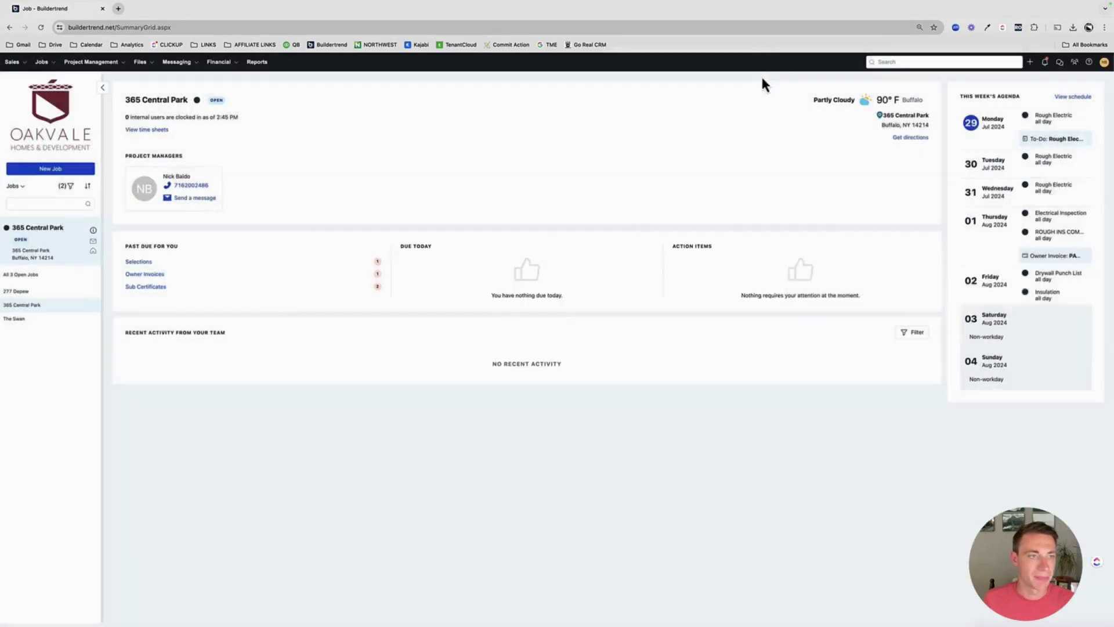
click(16, 186)
click(24, 221)
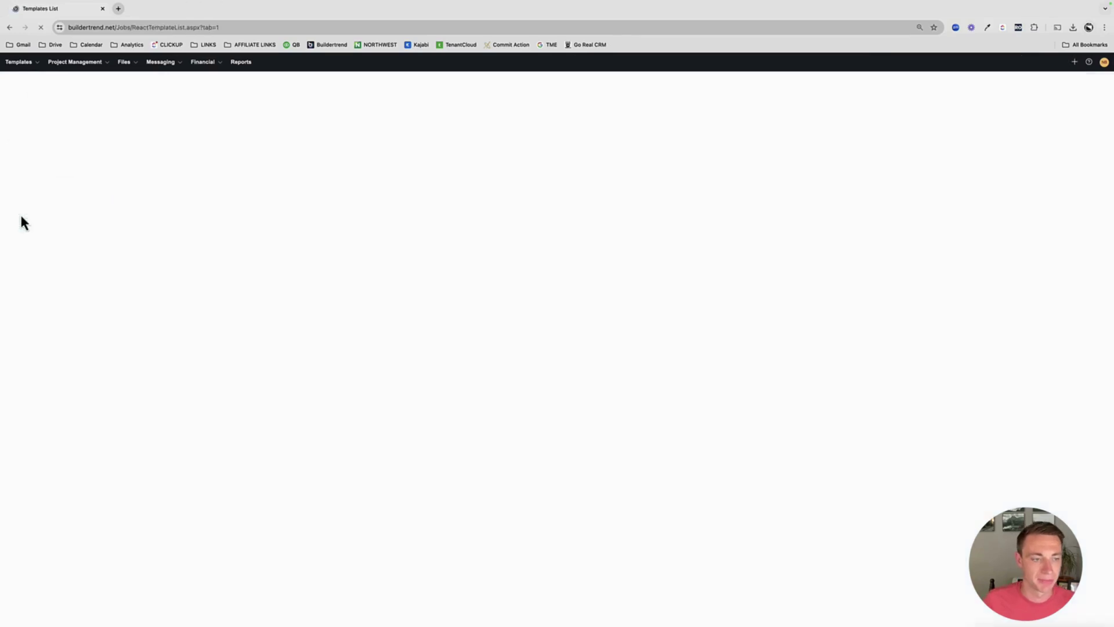
click(35, 259)
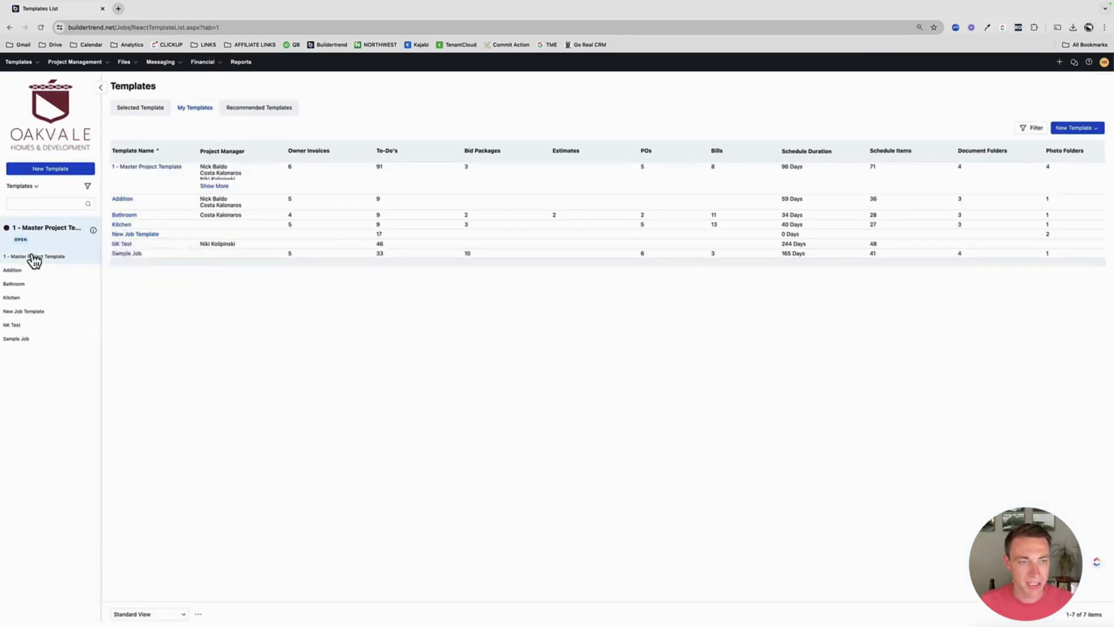
click(82, 65)
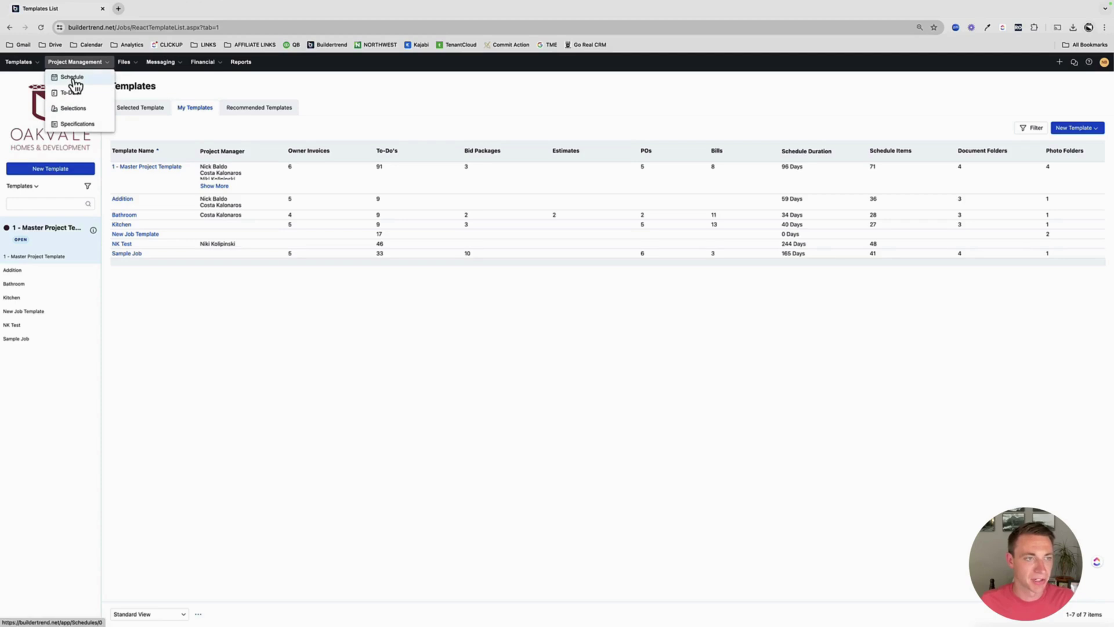
click(74, 82)
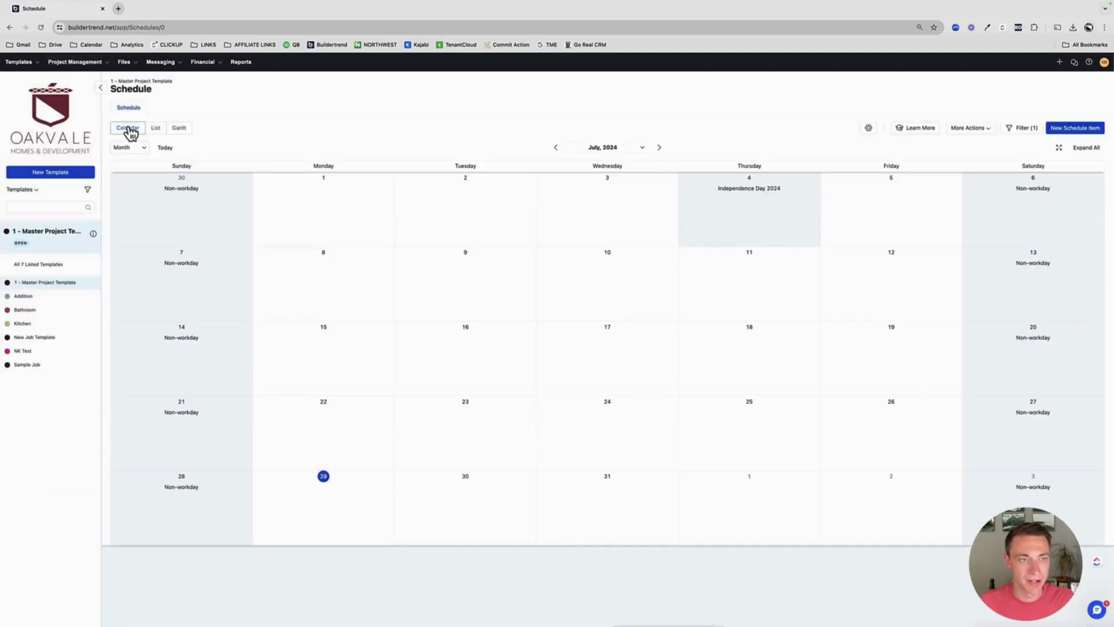
click(179, 130)
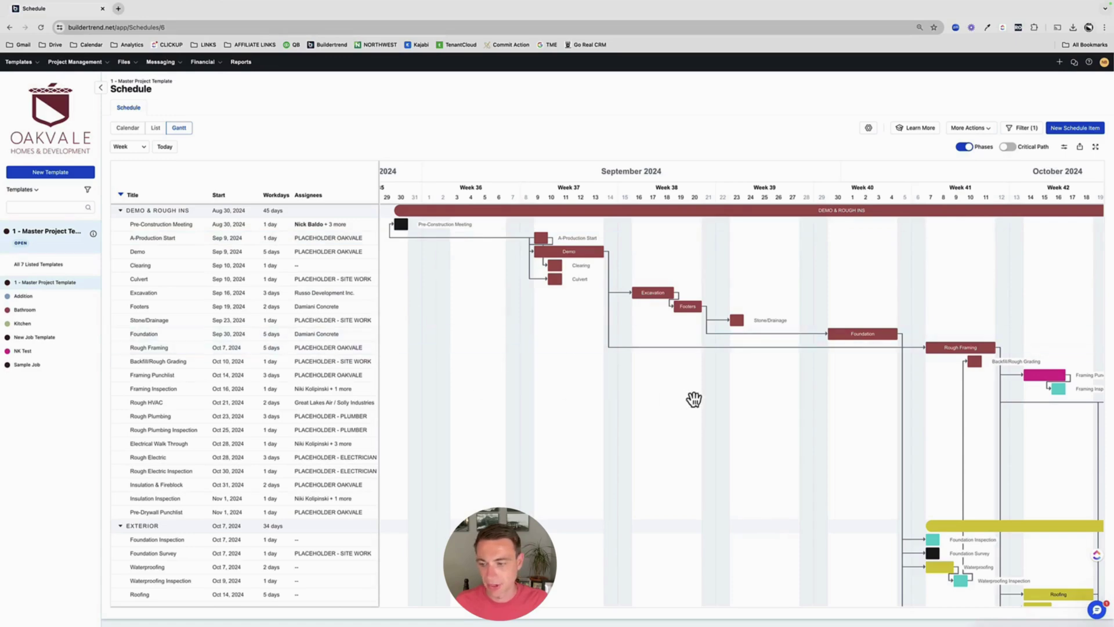
scroll(694, 399, right, 3)
scroll(694, 399, down, 3)
scroll(694, 399, right, 5)
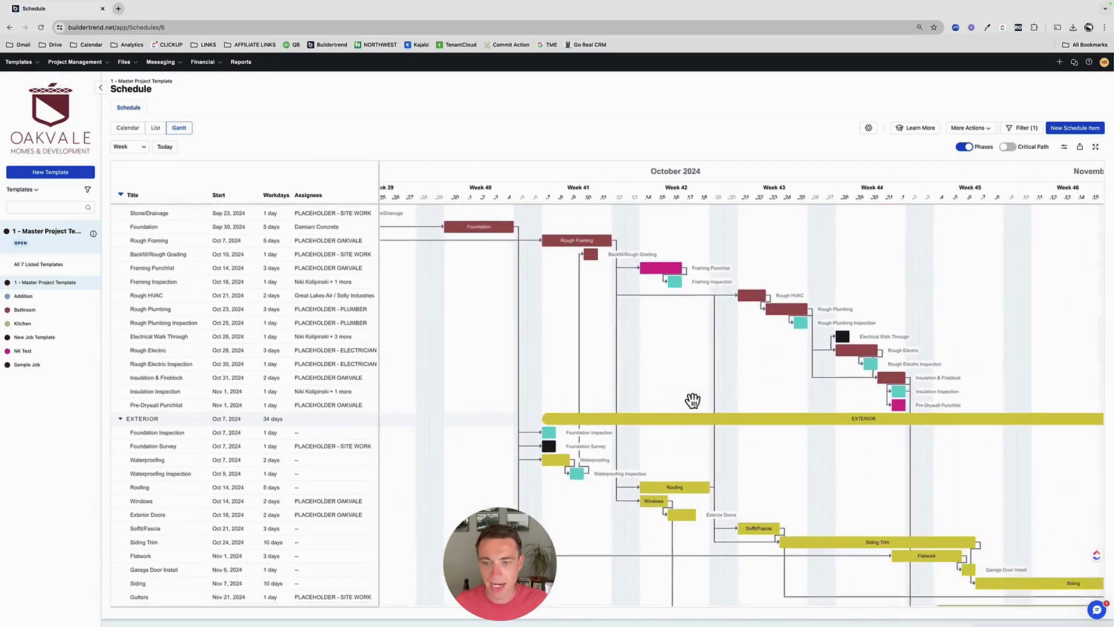
scroll(690, 399, up, 3)
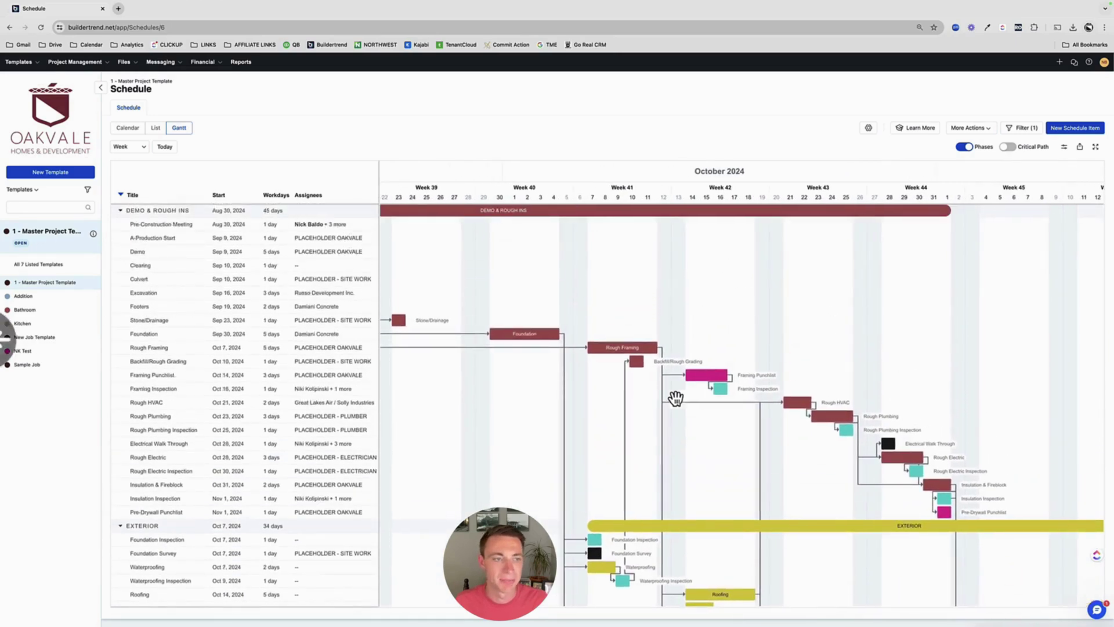
click(133, 211)
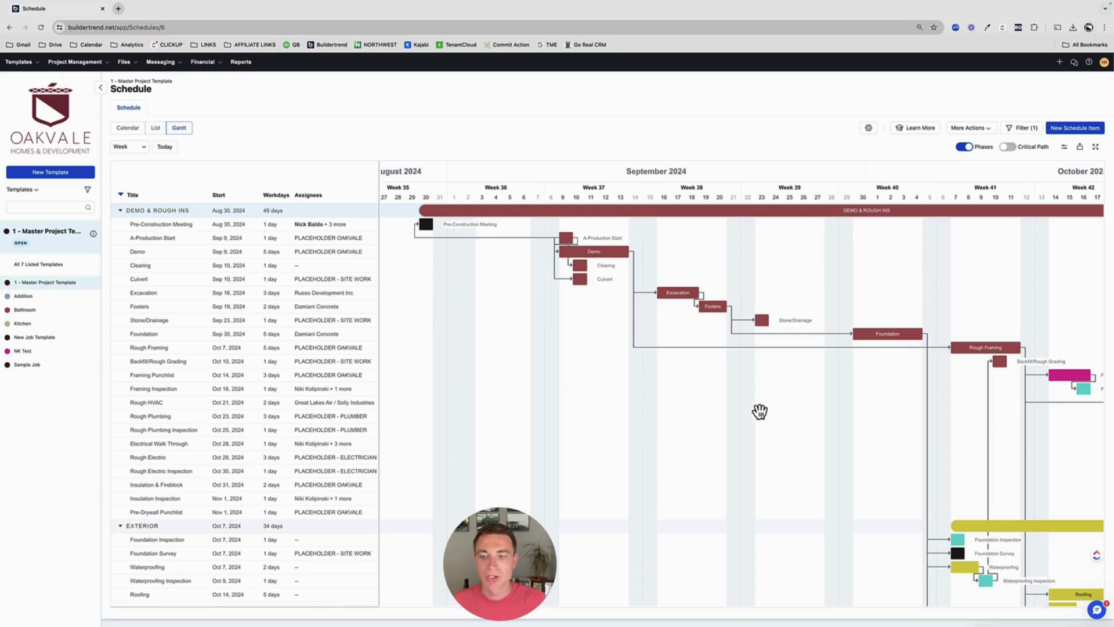
scroll(754, 412, down, 3)
scroll(754, 411, right, 5)
scroll(750, 411, right, 2)
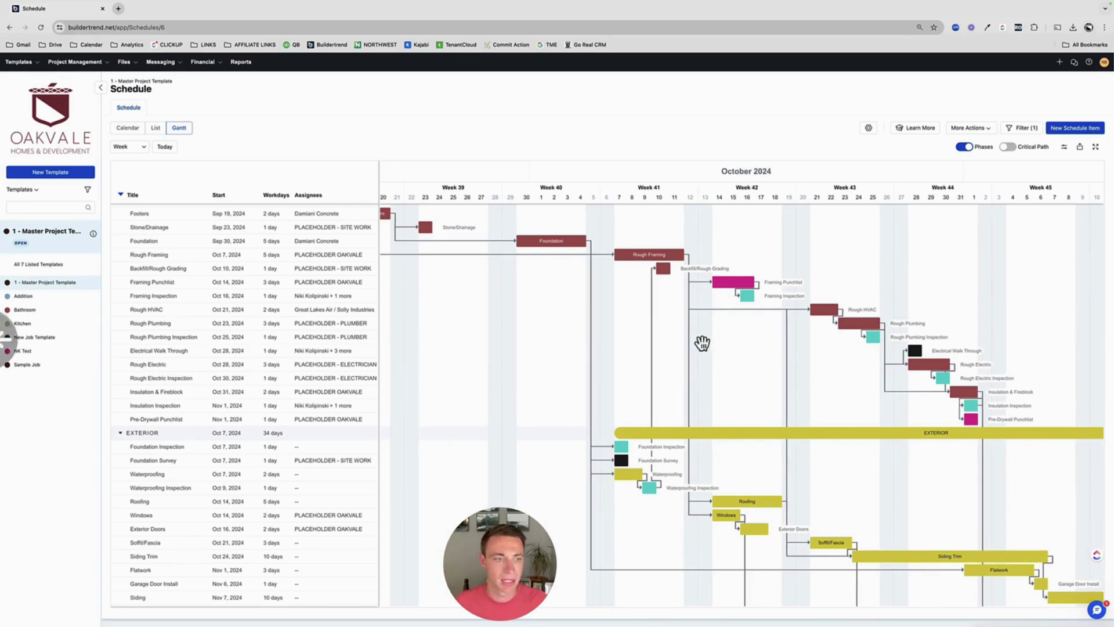
scroll(145, 242, up, 4)
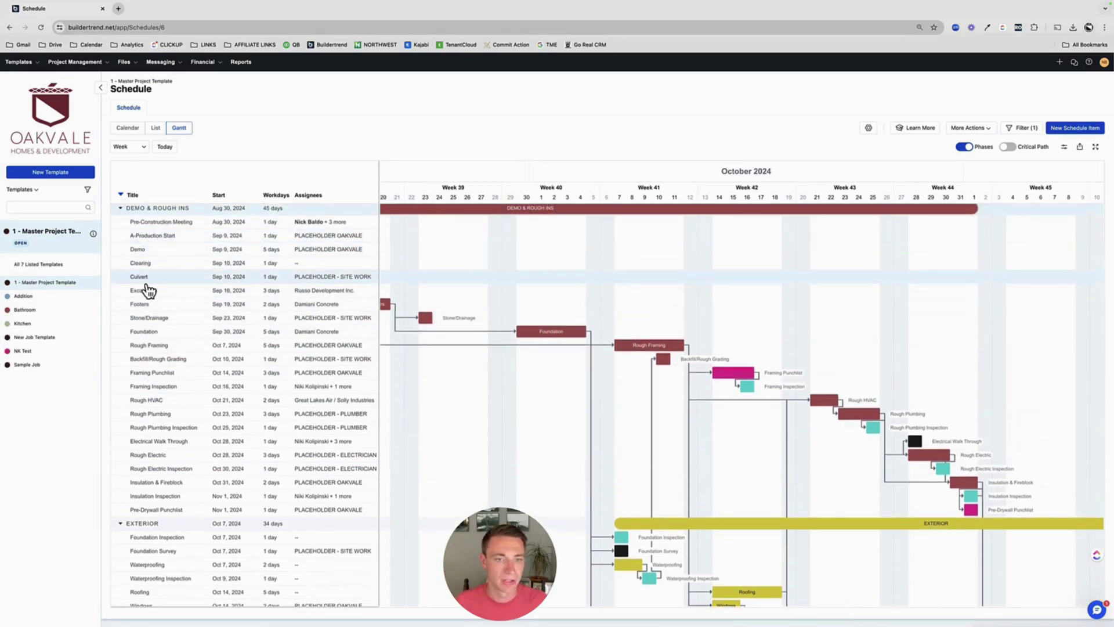
scroll(146, 287, left, 4)
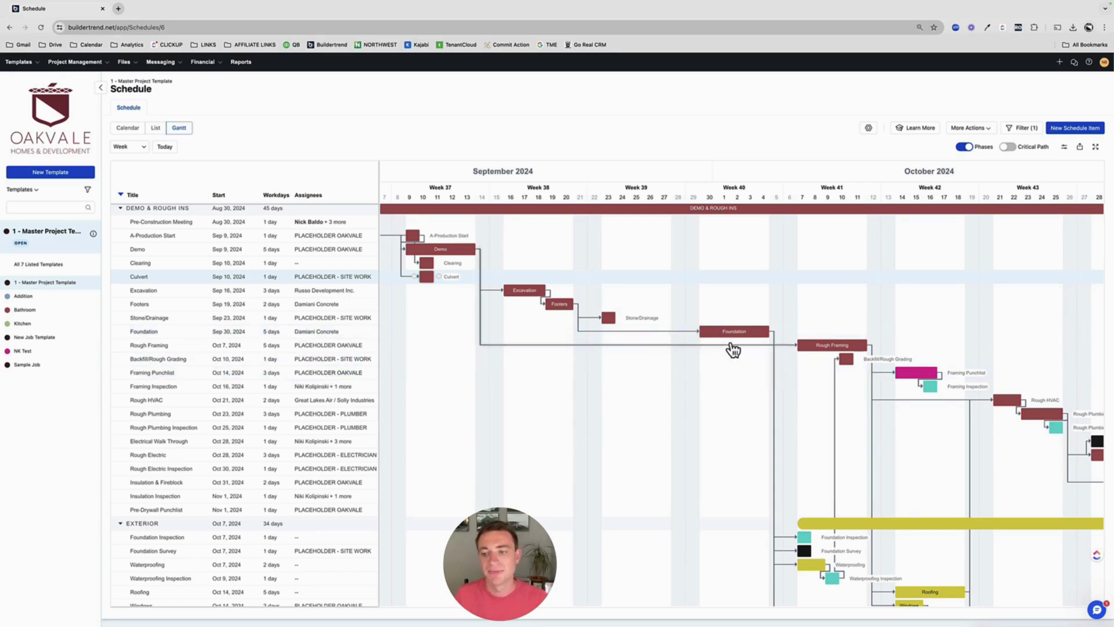
scroll(732, 350, right, 5)
scroll(722, 377, down, 5)
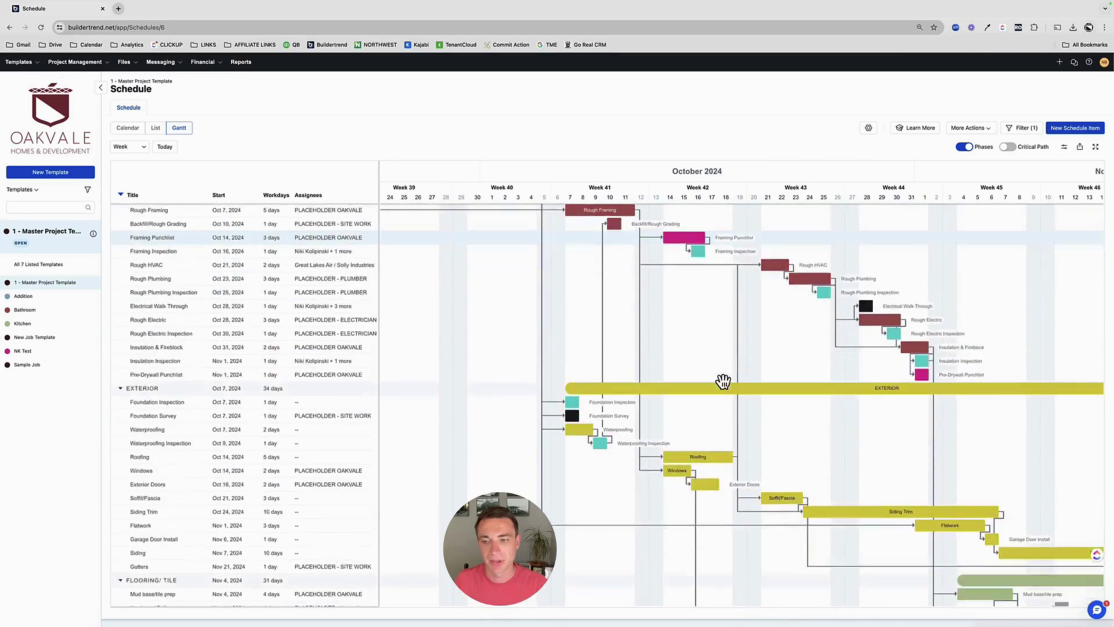
scroll(723, 380, down, 1)
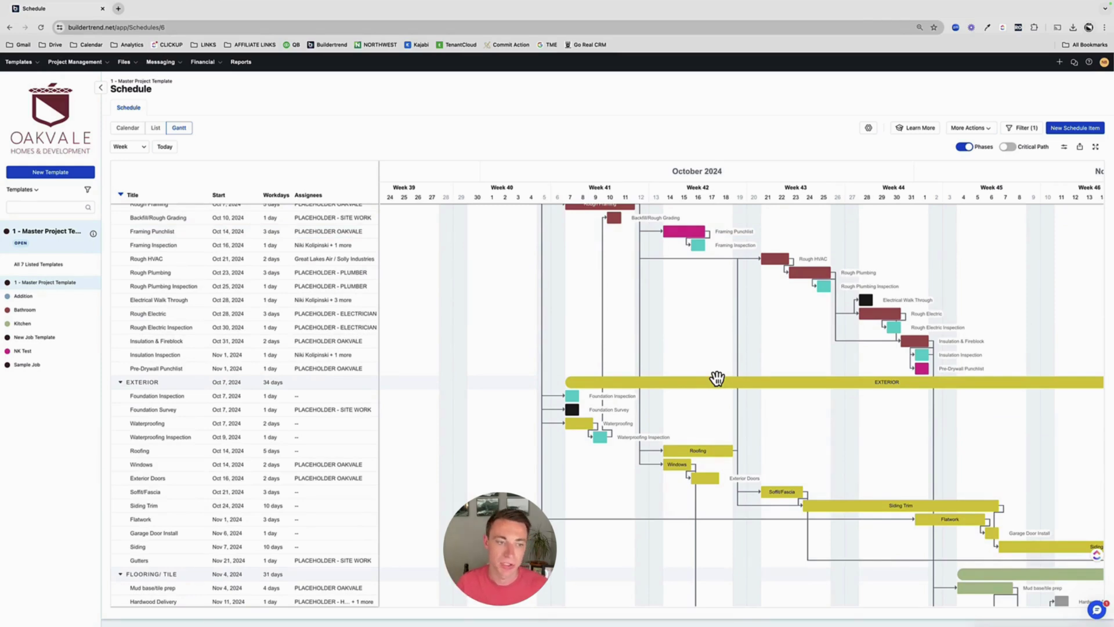
Inspect the Rough Electric schedule item's details
click(144, 318)
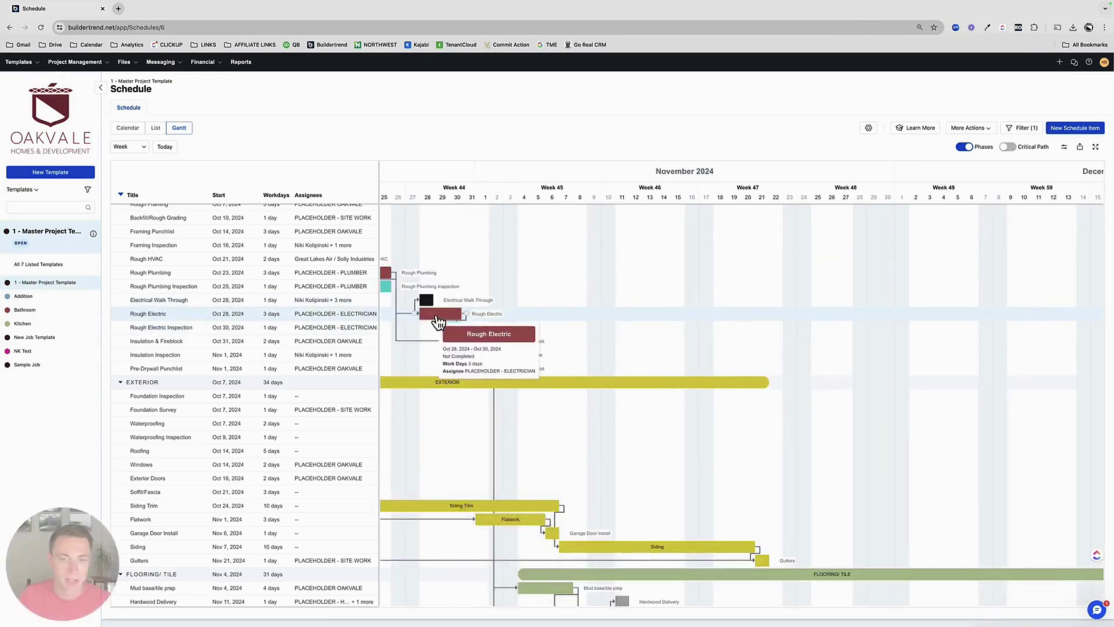
click(438, 319)
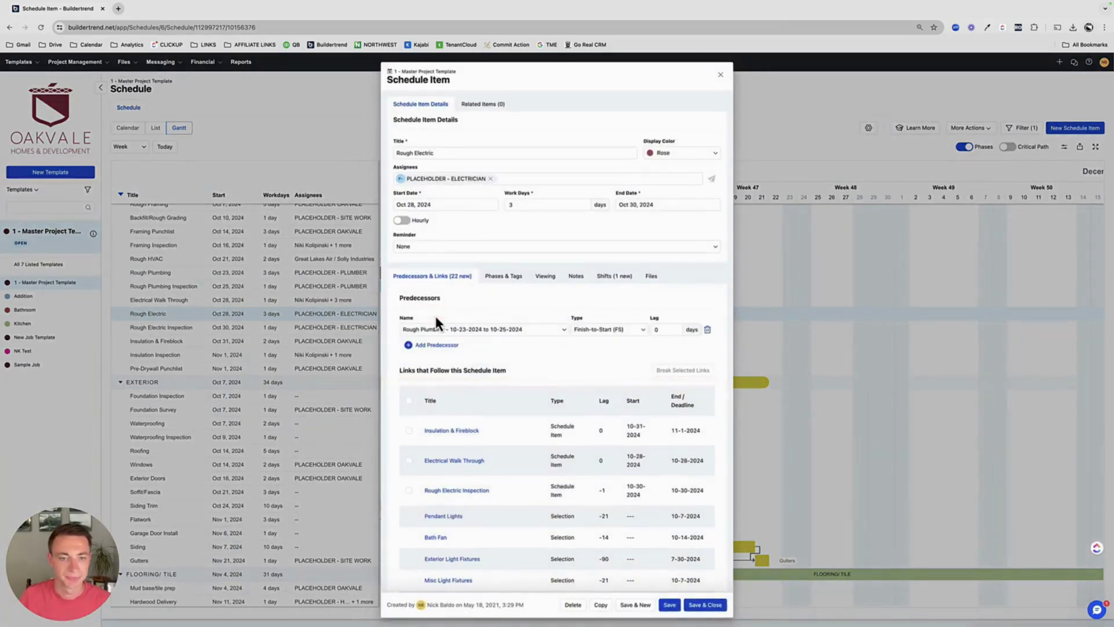
click(719, 75)
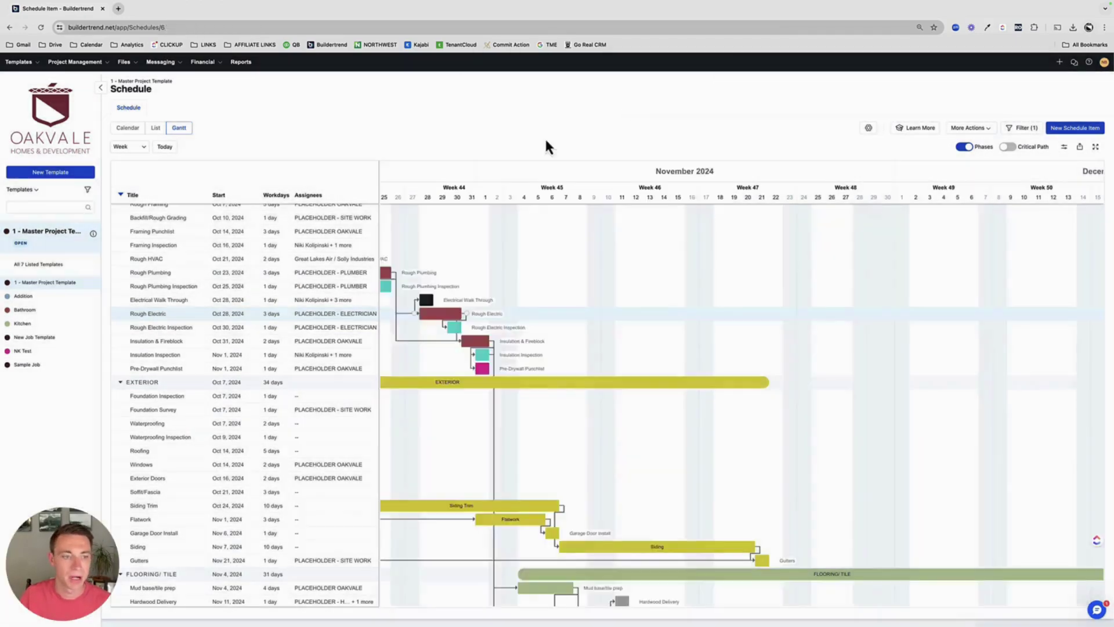
Check Electrical Walk Through and its linked Schedule Electric Walk Through to-do, then open To-Do's
click(141, 301)
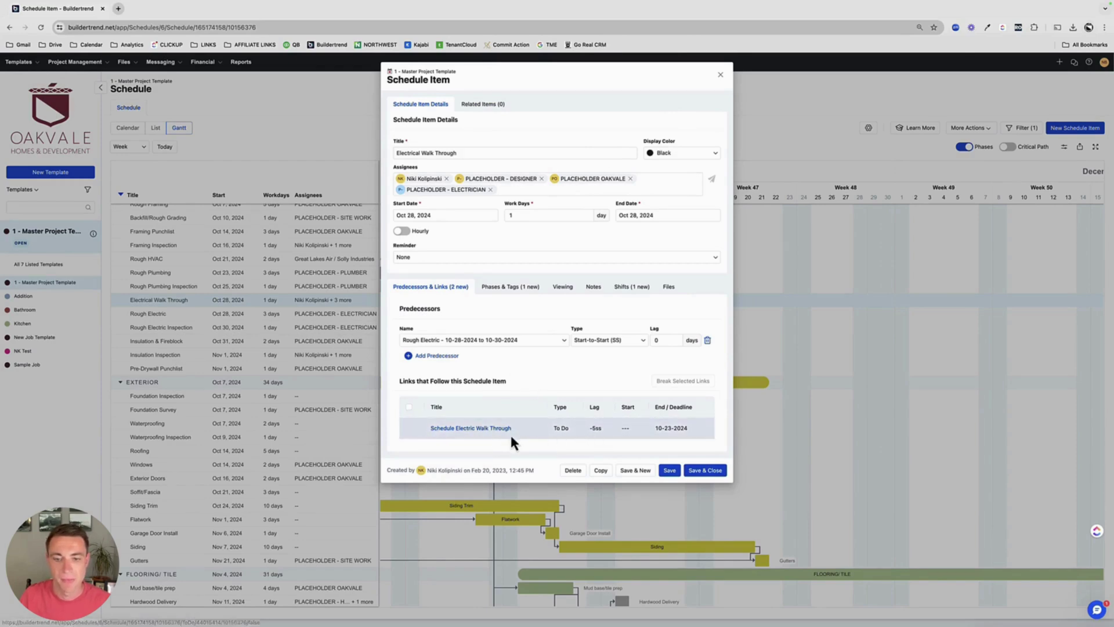
click(467, 429)
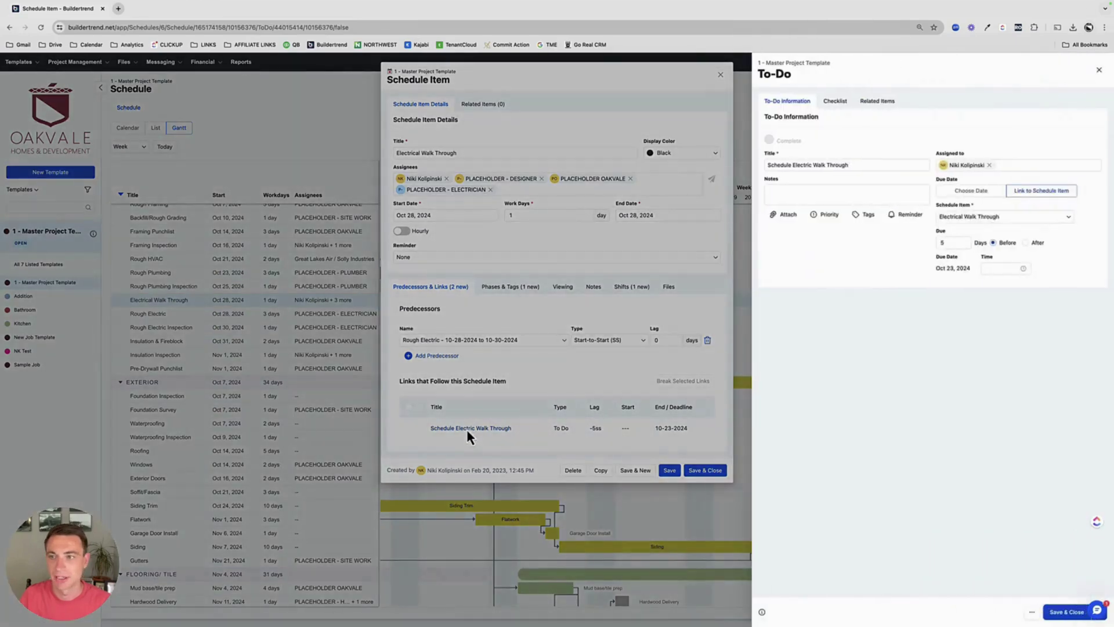
click(1098, 70)
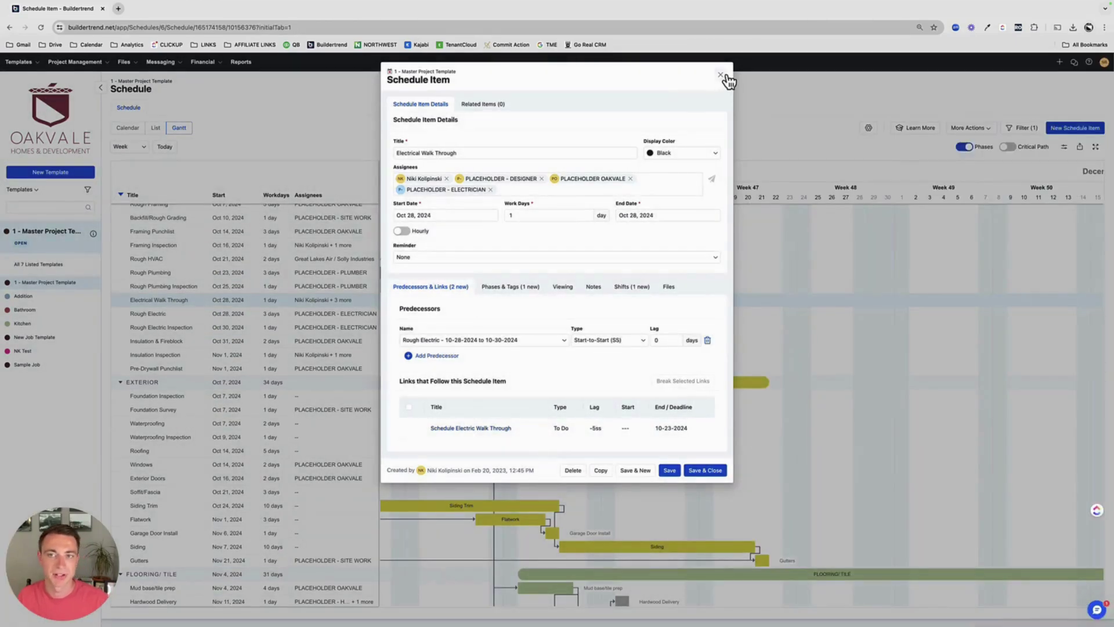
click(720, 75)
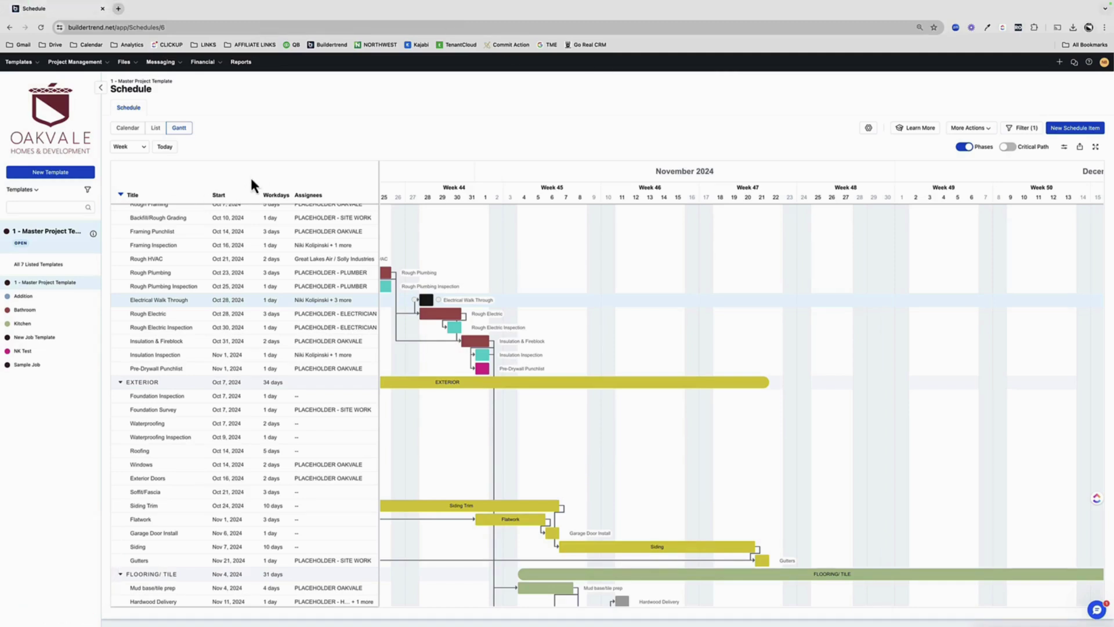
mouse_move(72, 65)
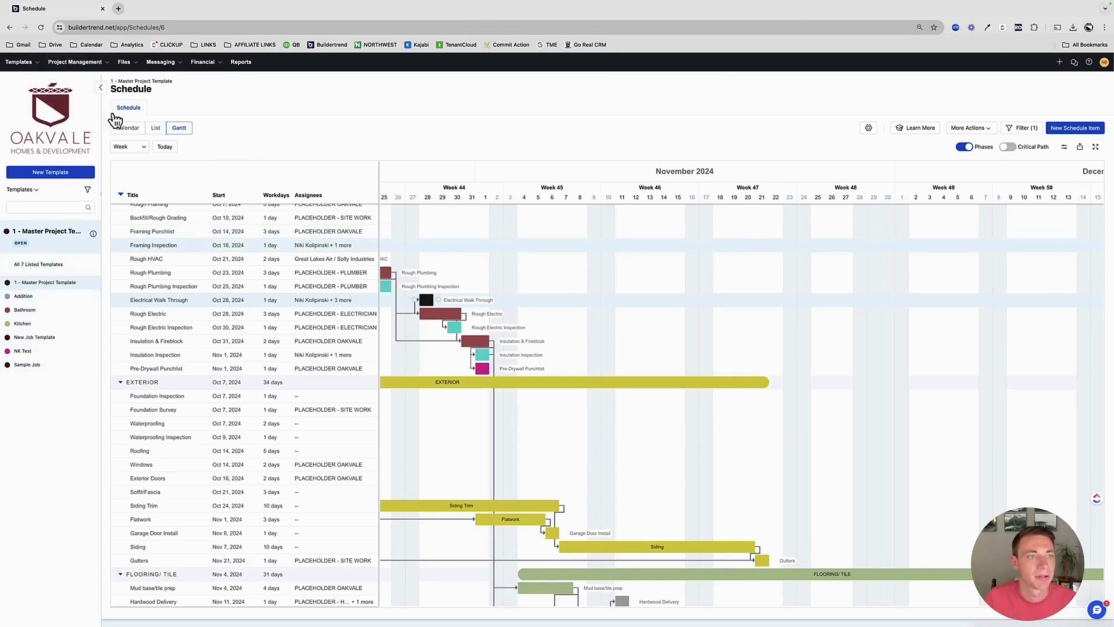
click(83, 93)
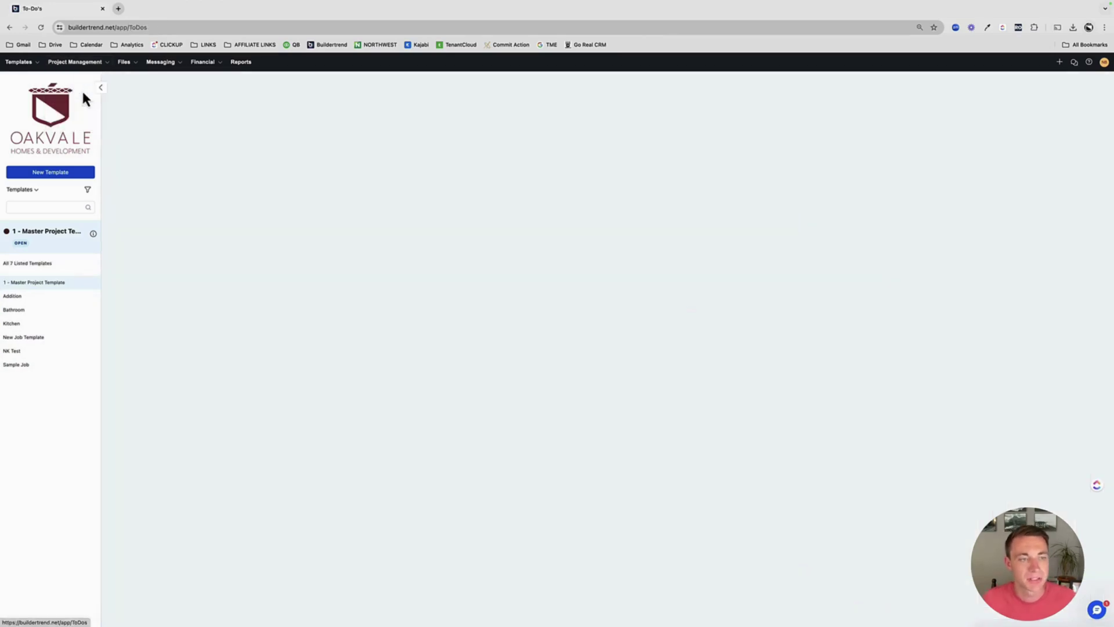
Collapse the templates sidebar and scroll through the 91 to-dos due June to October 2024
click(100, 88)
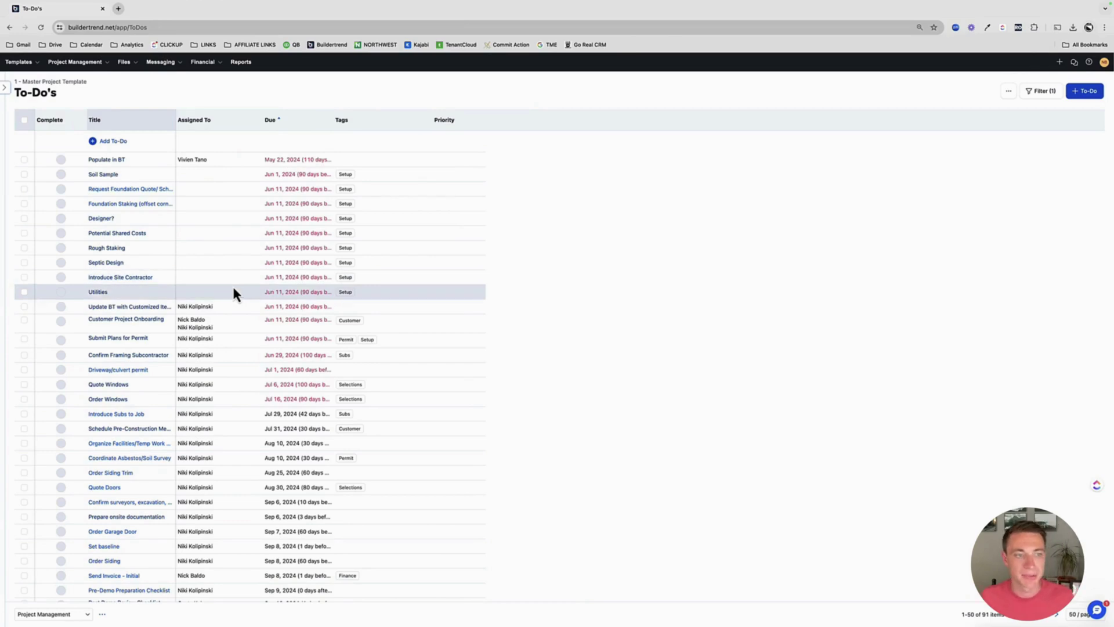
scroll(229, 285, down, 1)
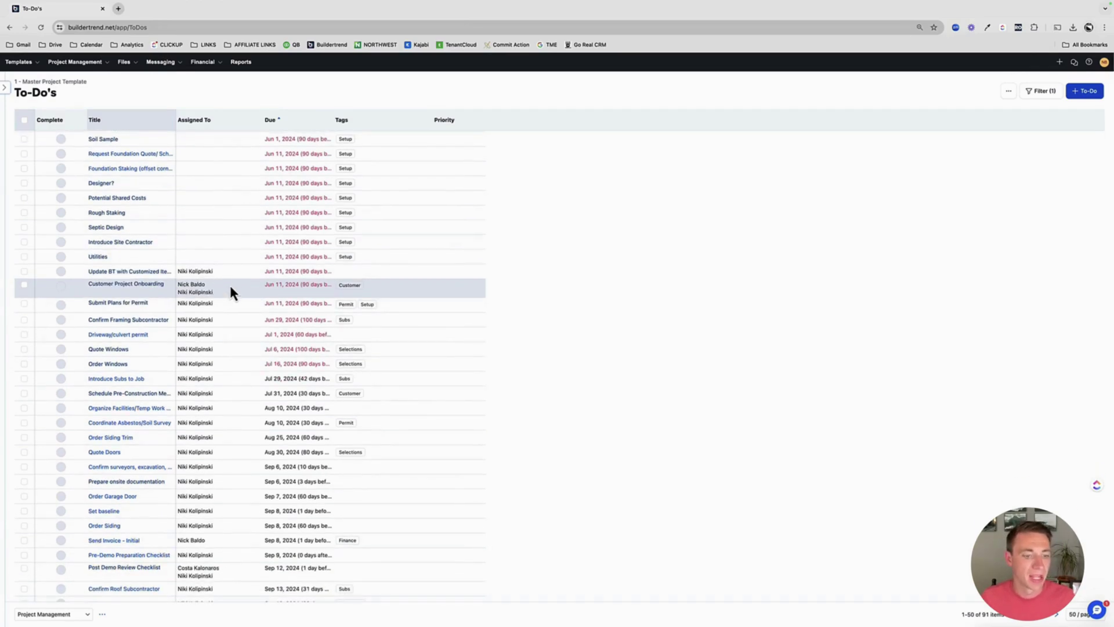
scroll(230, 284, down, 4)
scroll(230, 287, down, 3)
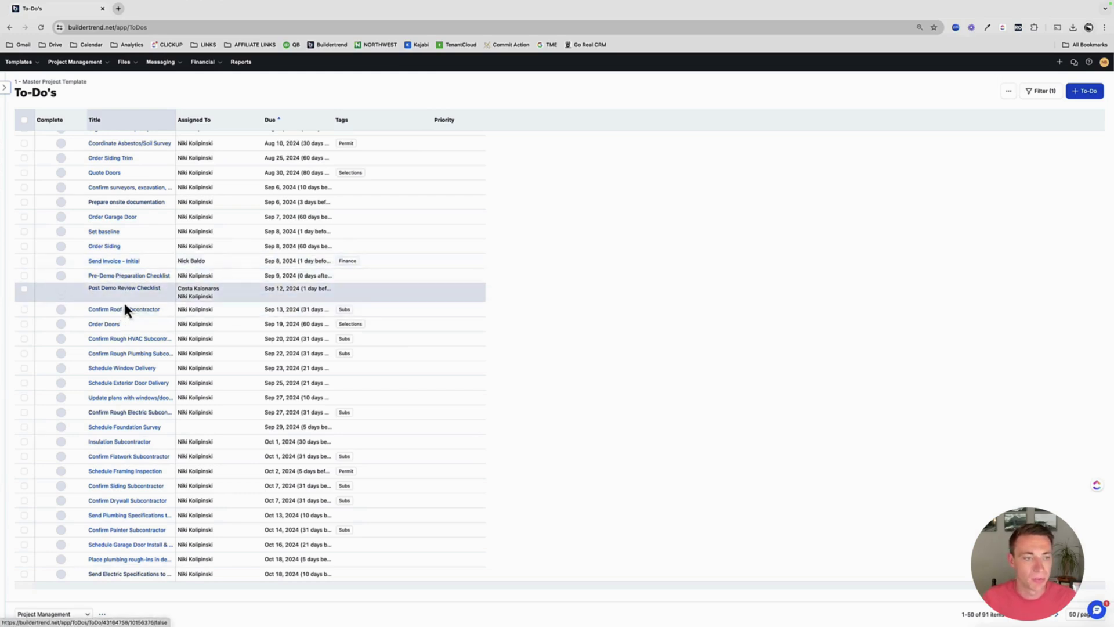
scroll(124, 300, up, 5)
scroll(124, 301, up, 1)
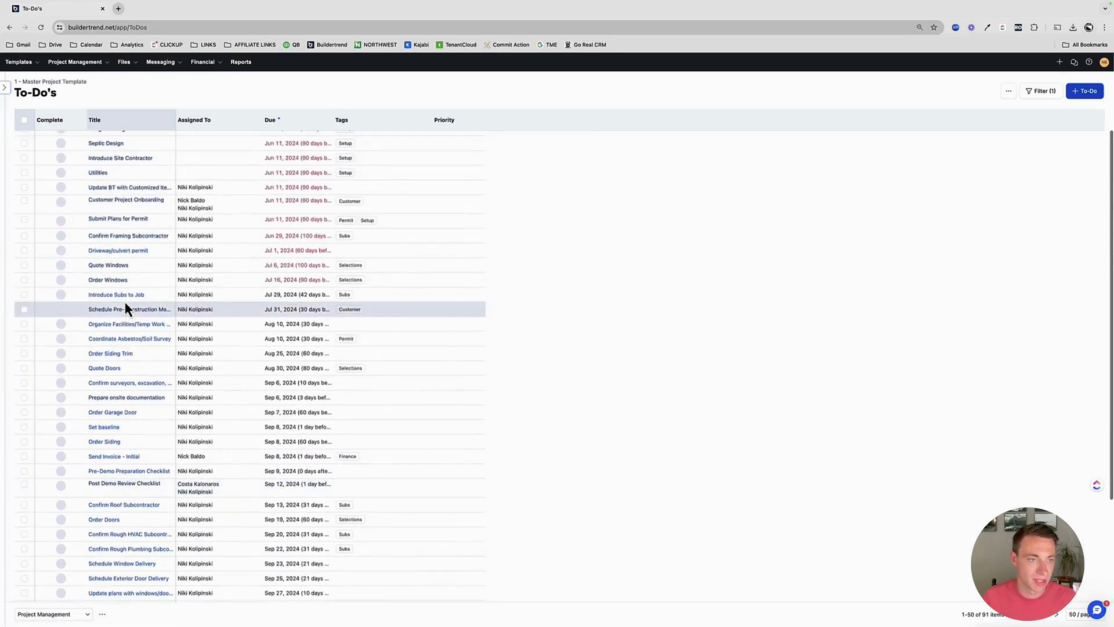
scroll(127, 308, down, 1)
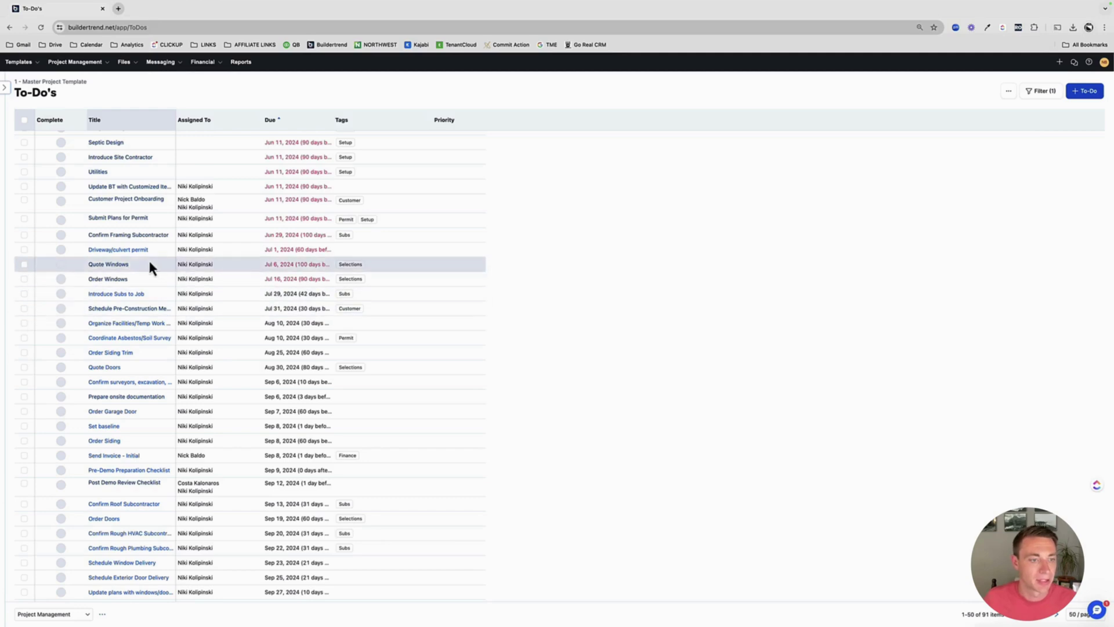
scroll(139, 390, down, 1)
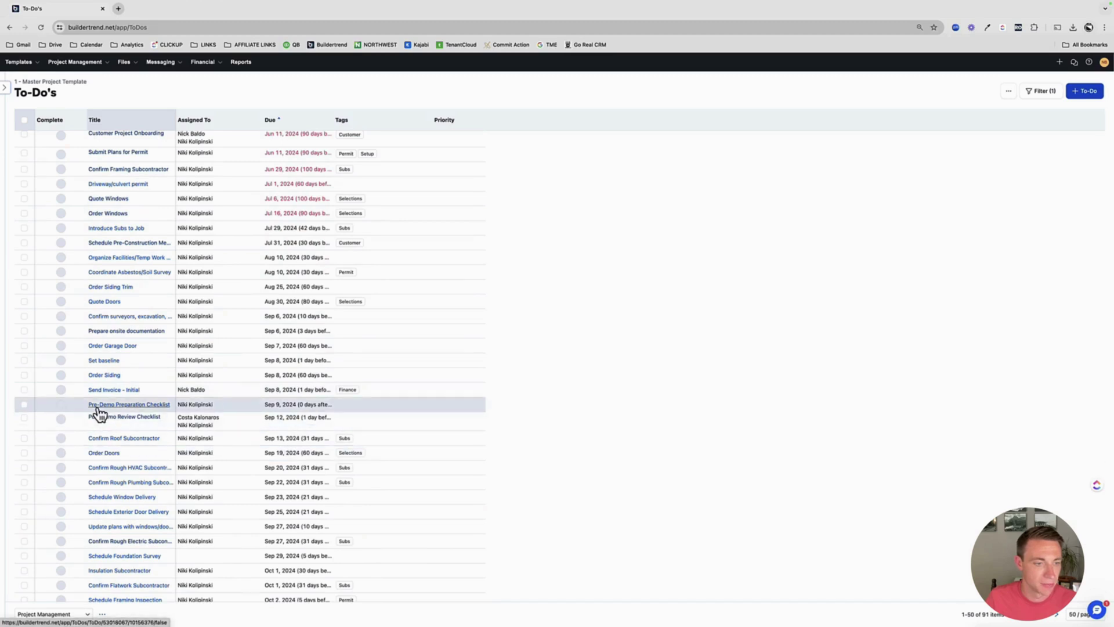
scroll(102, 409, down, 2)
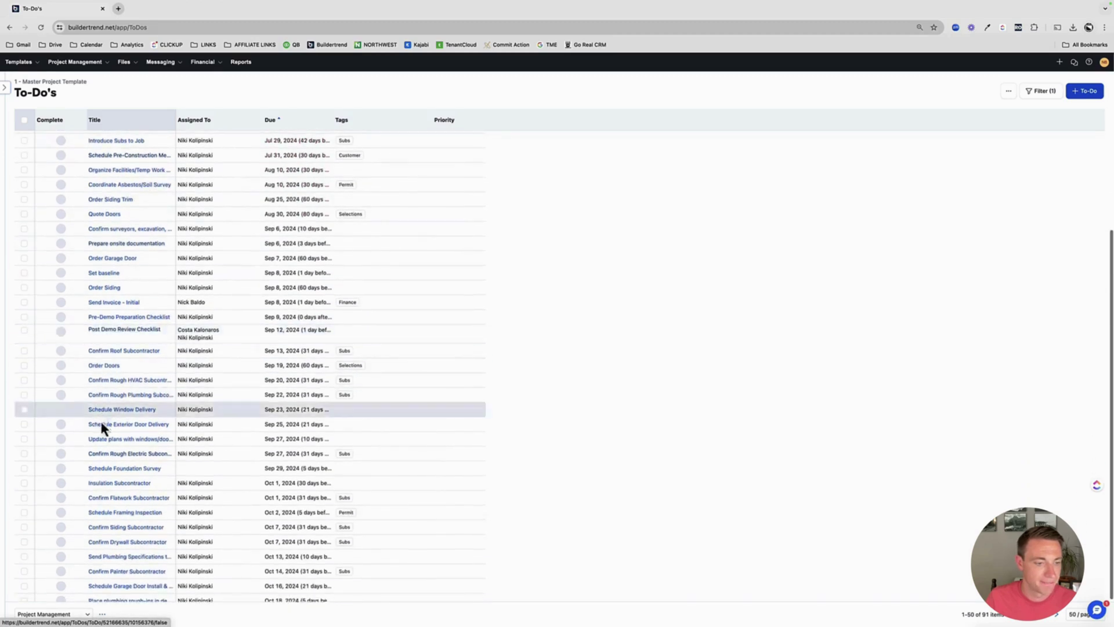
scroll(106, 420, up, 2)
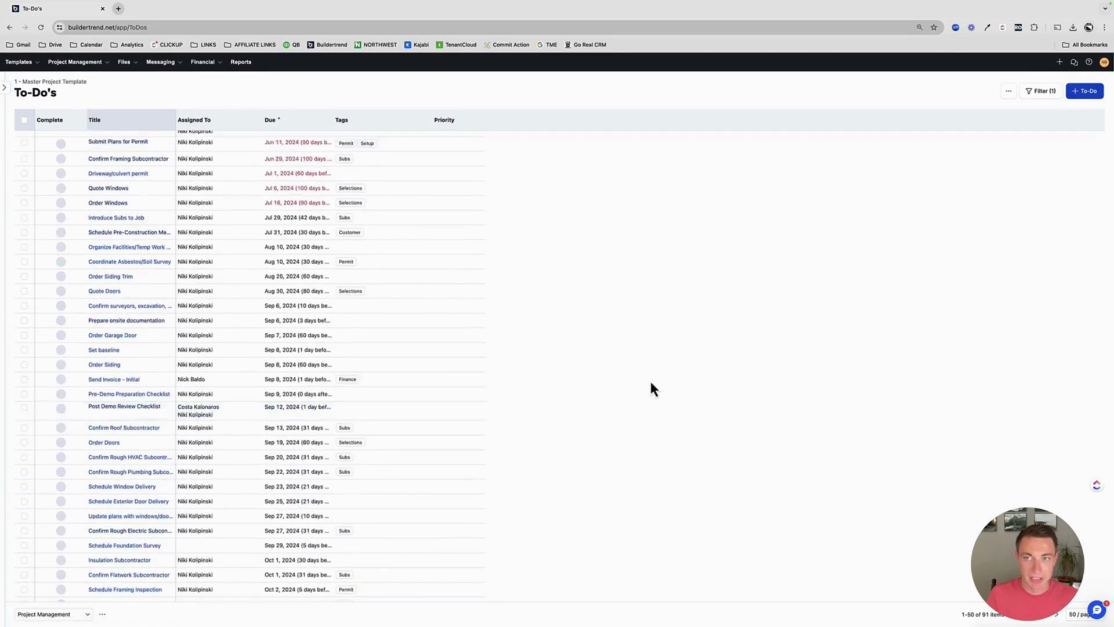
Find electric to-dos and inspect the Confirm Rough Electric Subcontractor to-do
key(super+f)
text(electri)
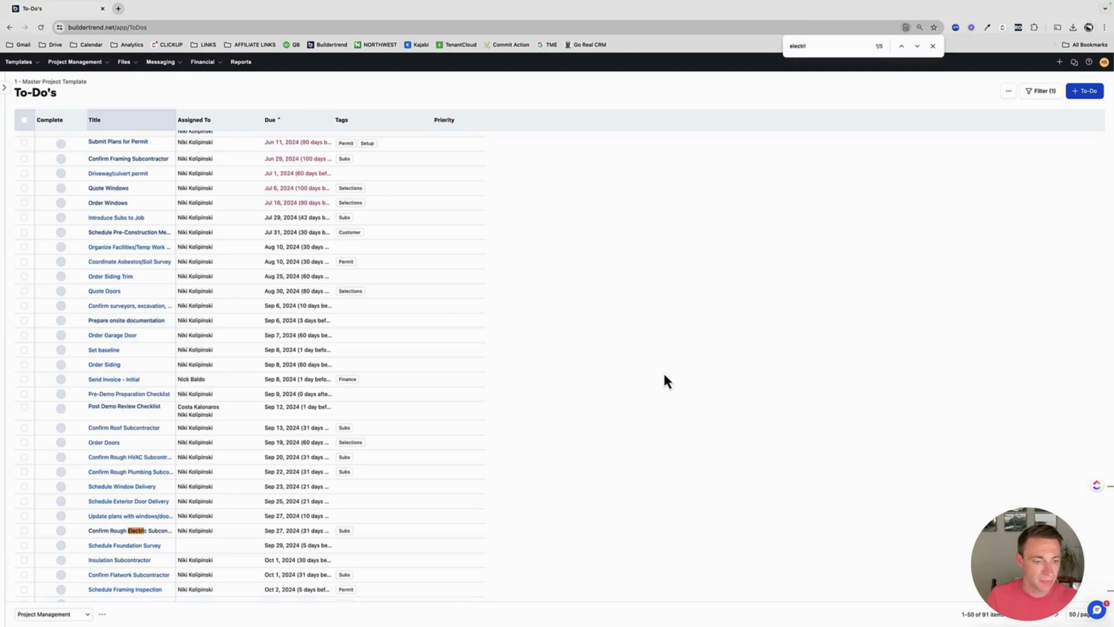
key(Return)
key(Return)
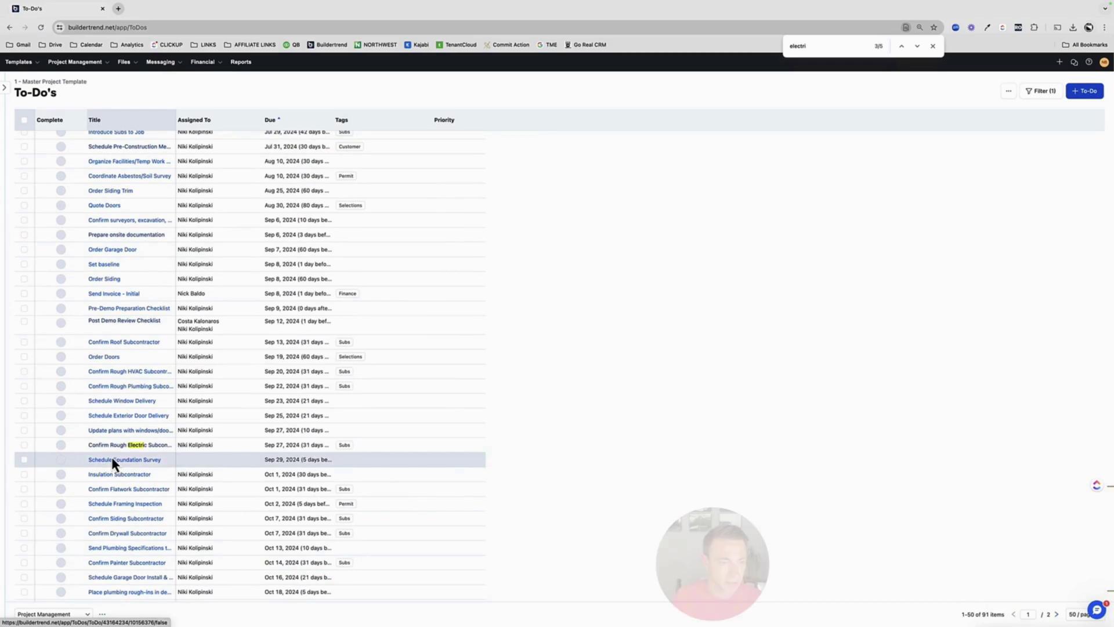
click(125, 446)
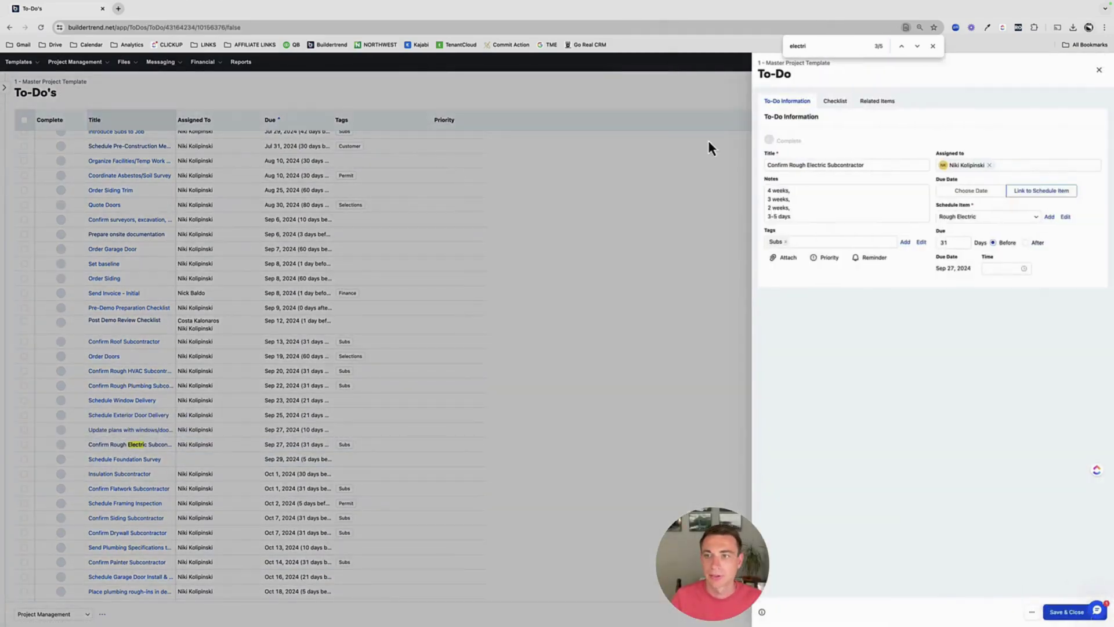
click(1102, 72)
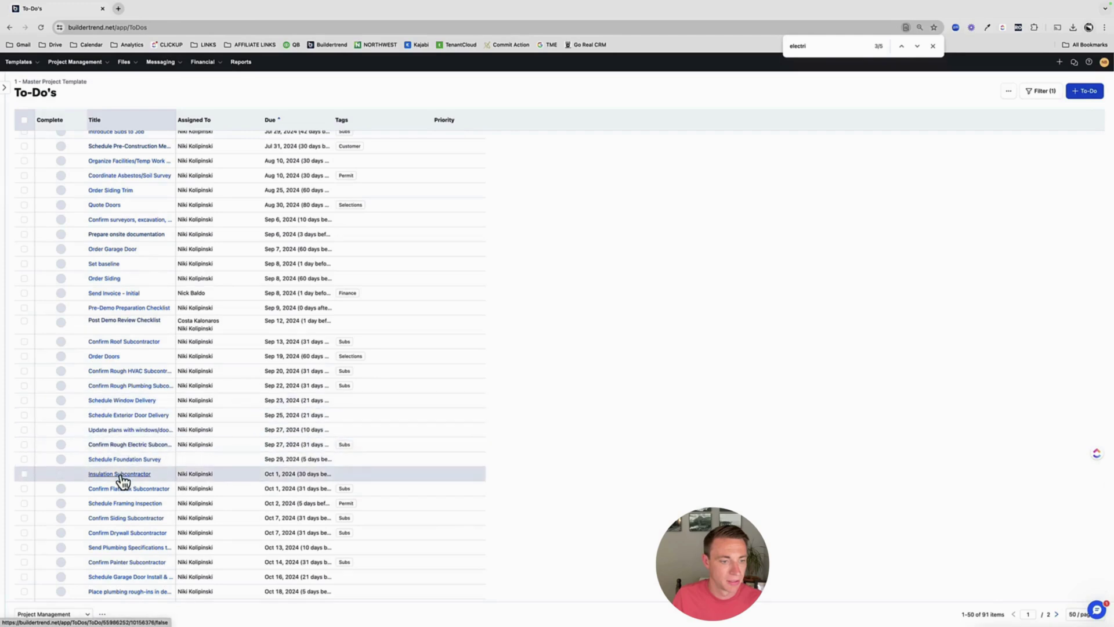
scroll(123, 480, up, 2)
scroll(124, 479, up, 1)
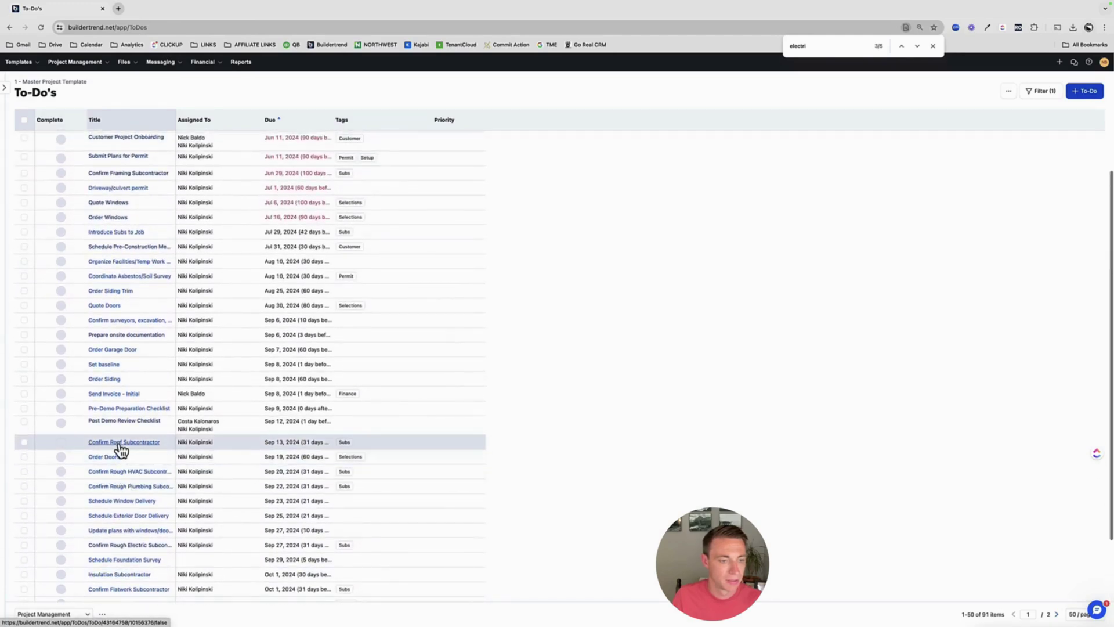
Review the Pre-Demo Preparation Checklist to-do's six checklist items, then close it
click(114, 409)
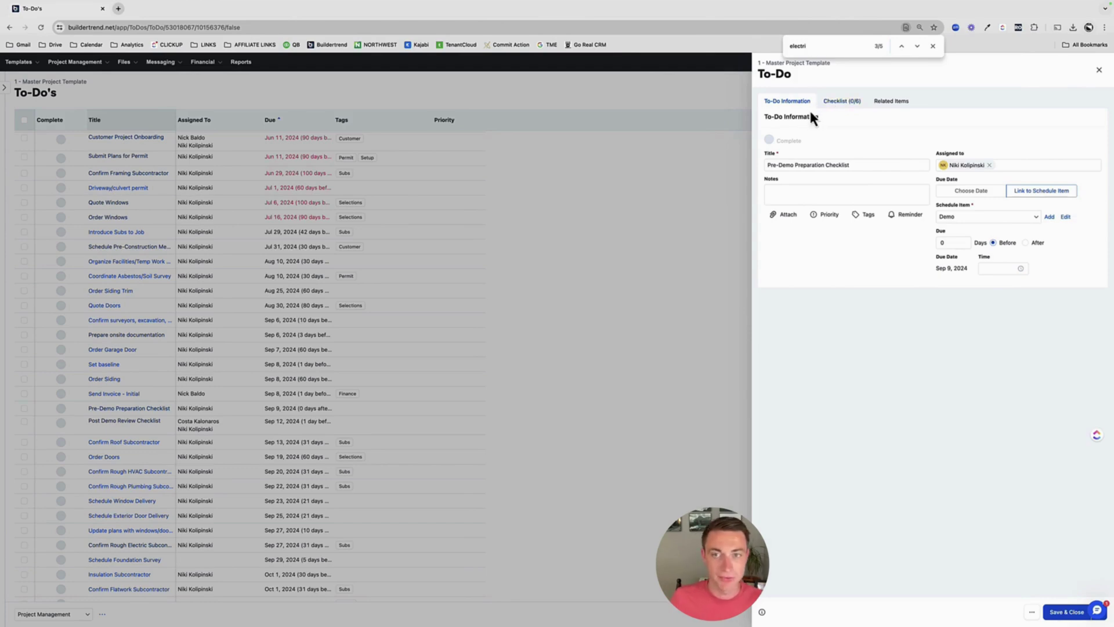
click(841, 103)
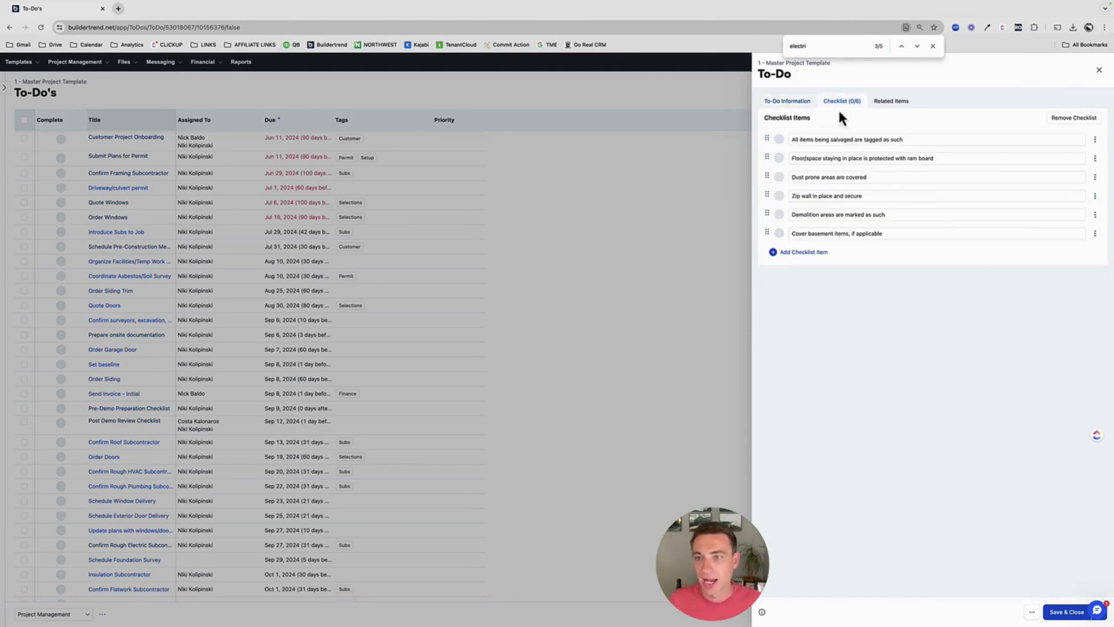
click(814, 141)
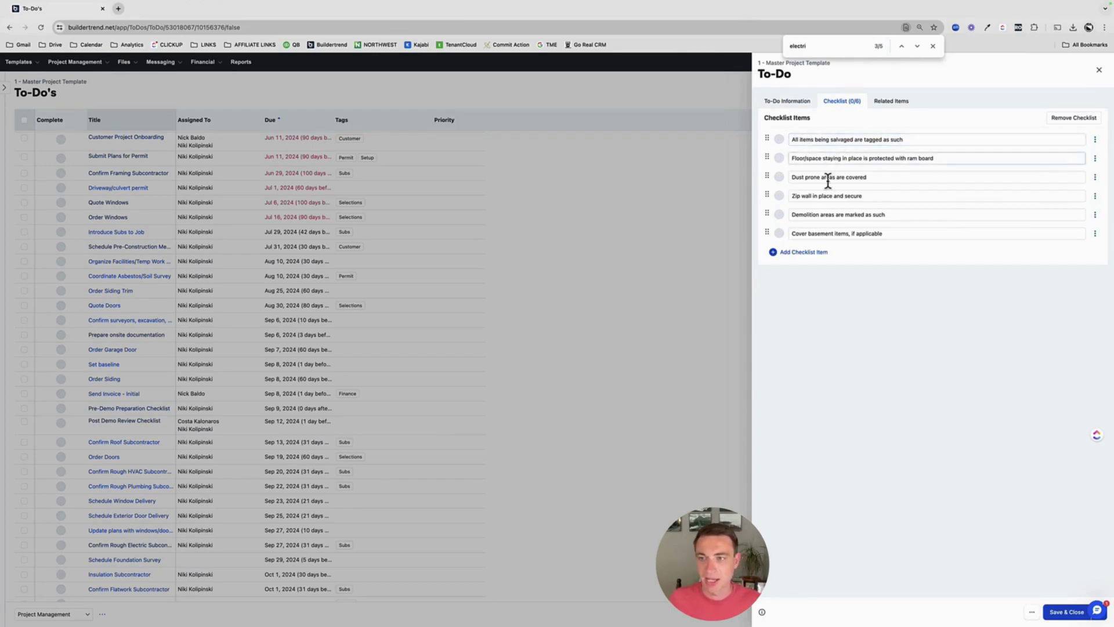
drag(800, 139, 892, 148)
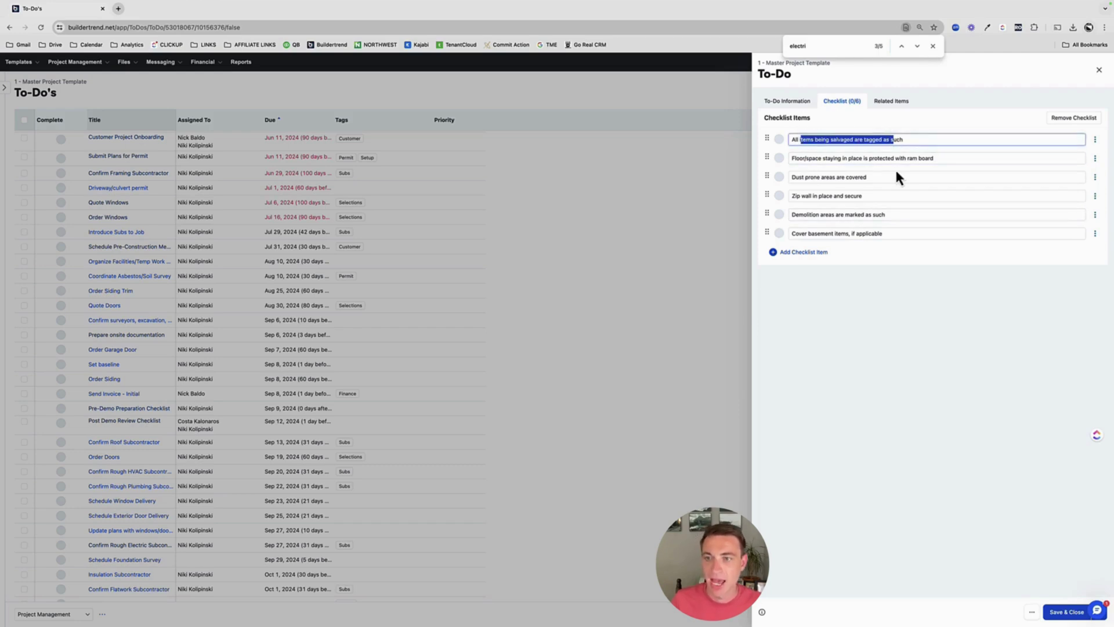
drag(793, 157, 921, 158)
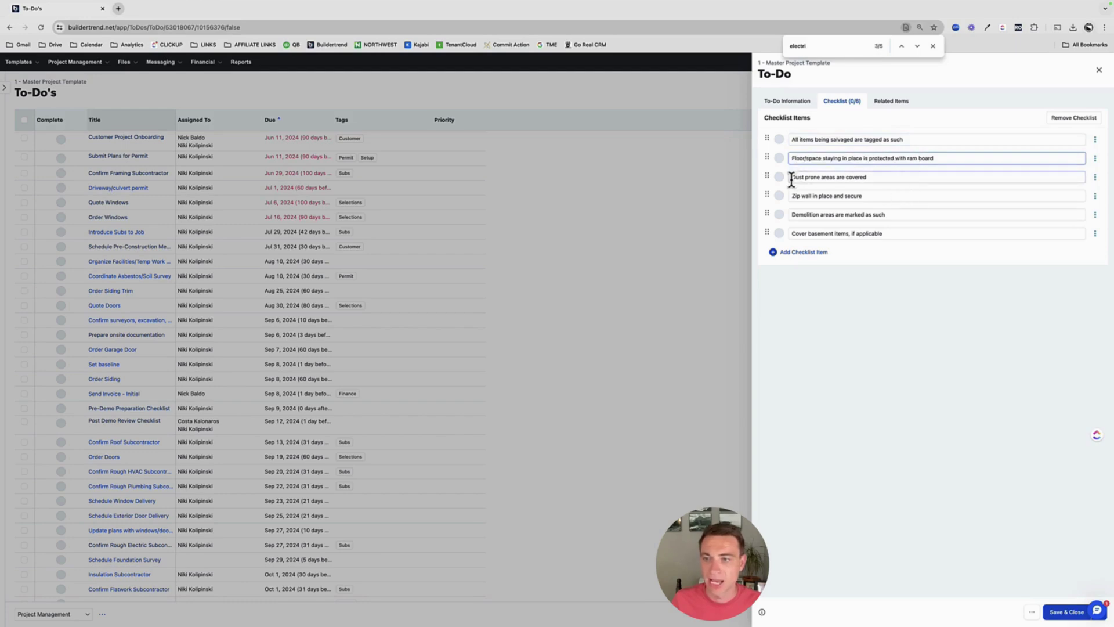
drag(791, 178, 903, 176)
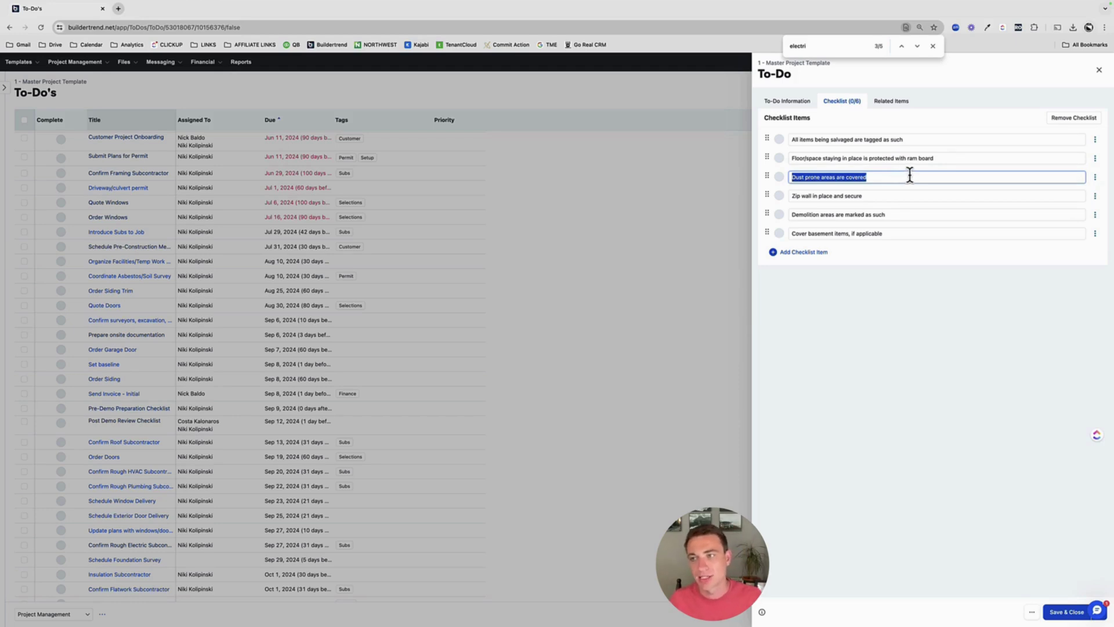
click(1097, 71)
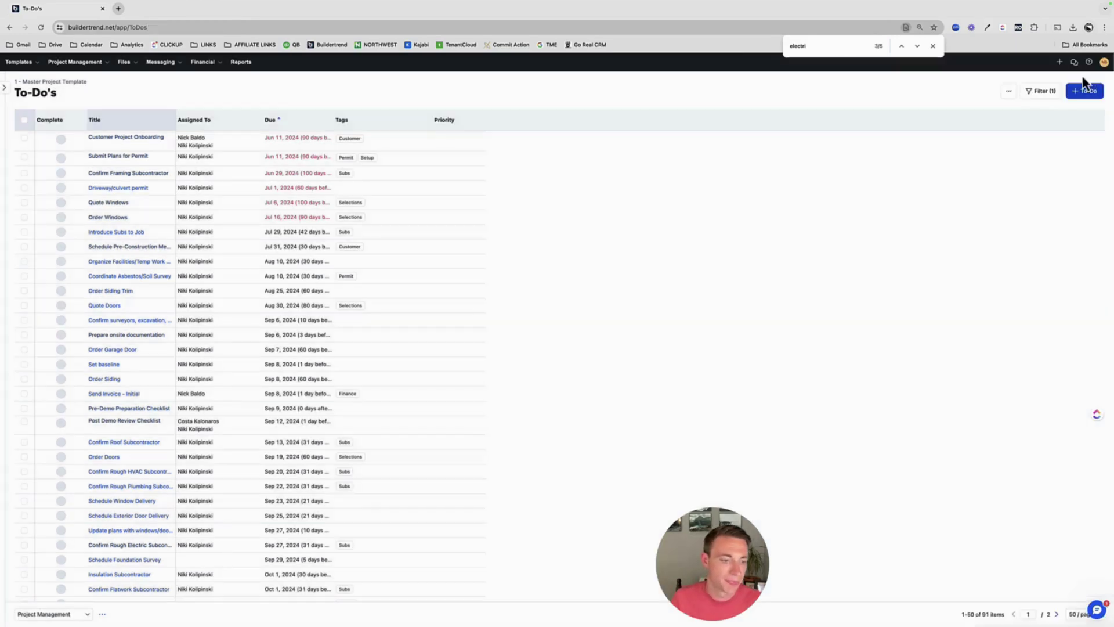
scroll(103, 434, down, 3)
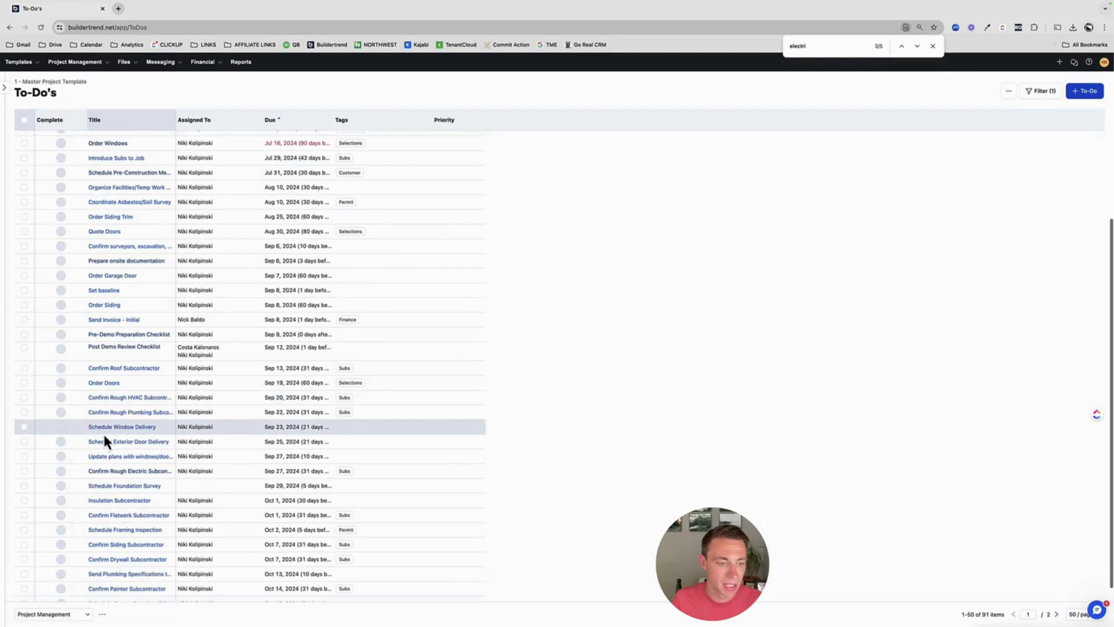
scroll(104, 432, down, 1)
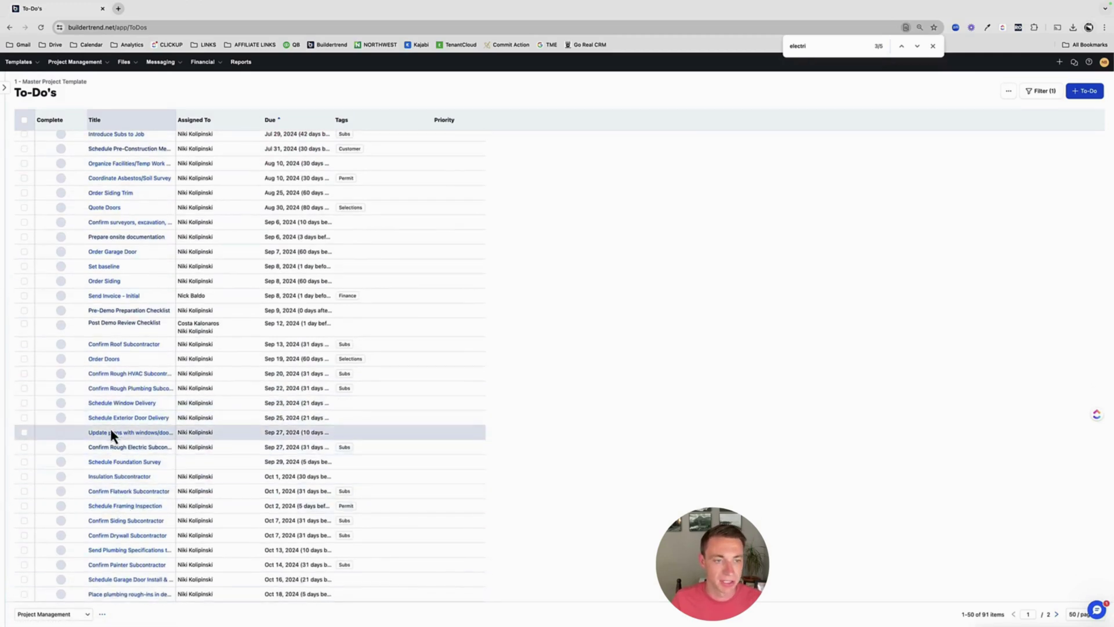
scroll(128, 438, down, 2)
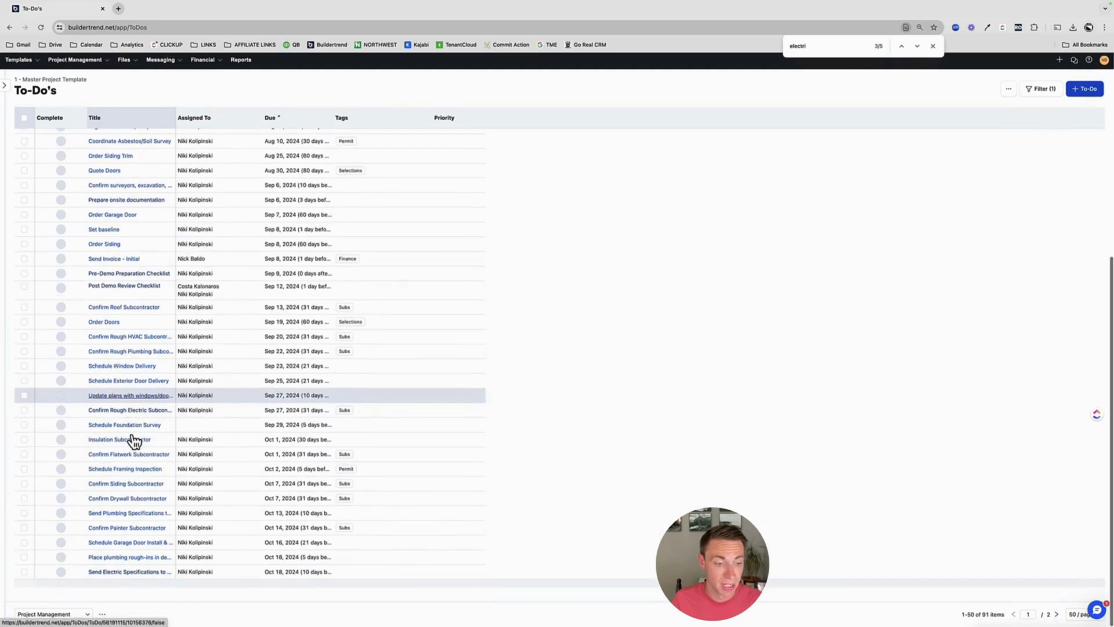
click(113, 472)
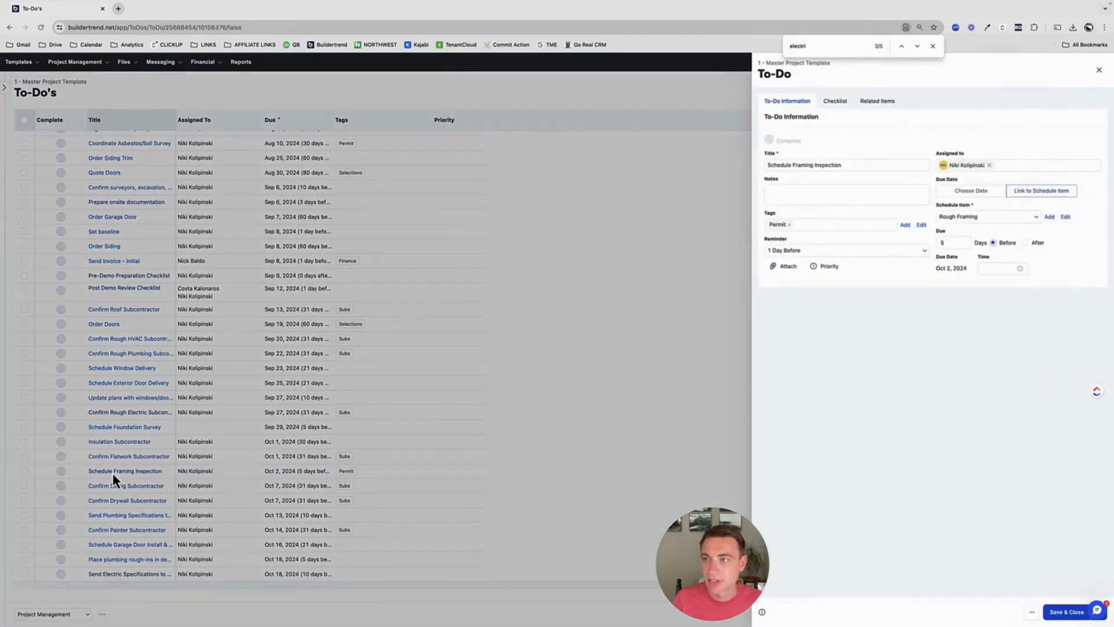
click(1098, 71)
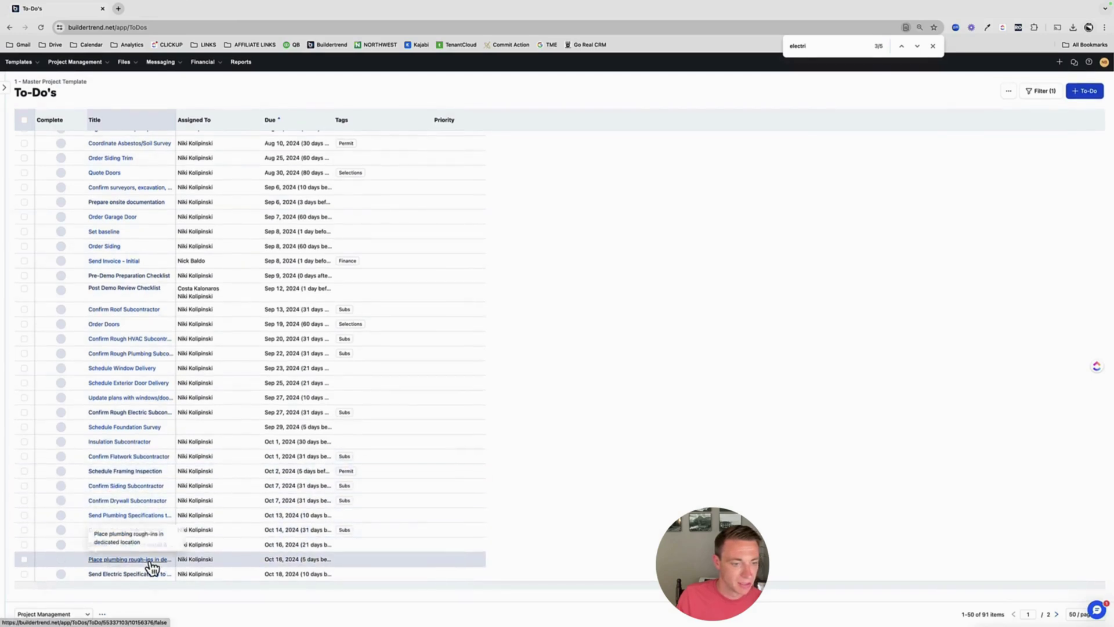
click(133, 574)
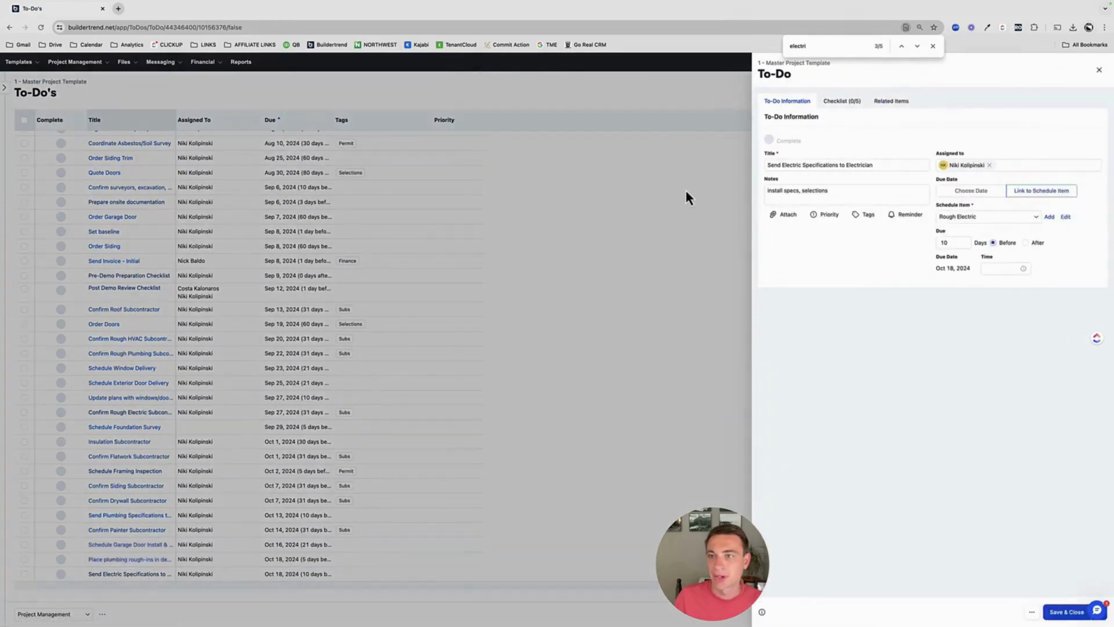
click(844, 104)
click(812, 140)
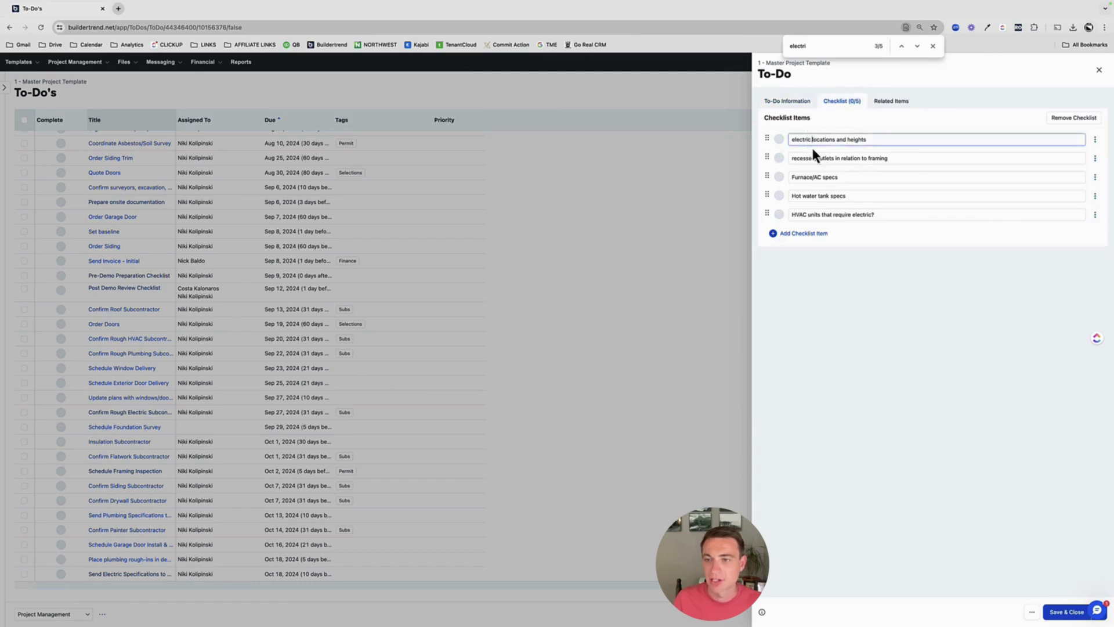
key(shift+End)
click(812, 154)
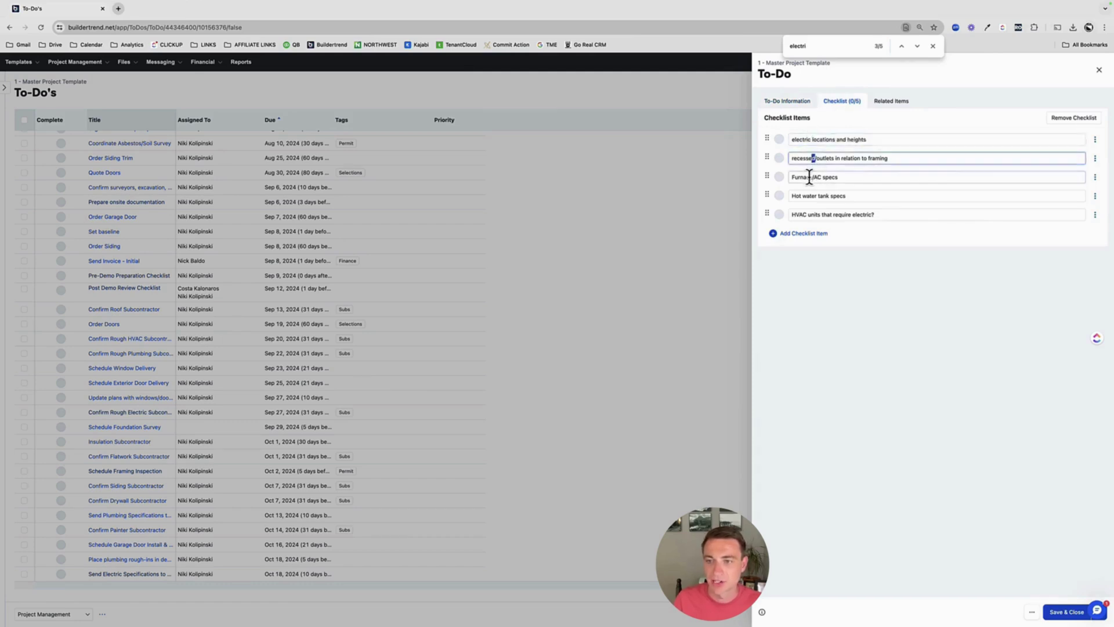
click(806, 216)
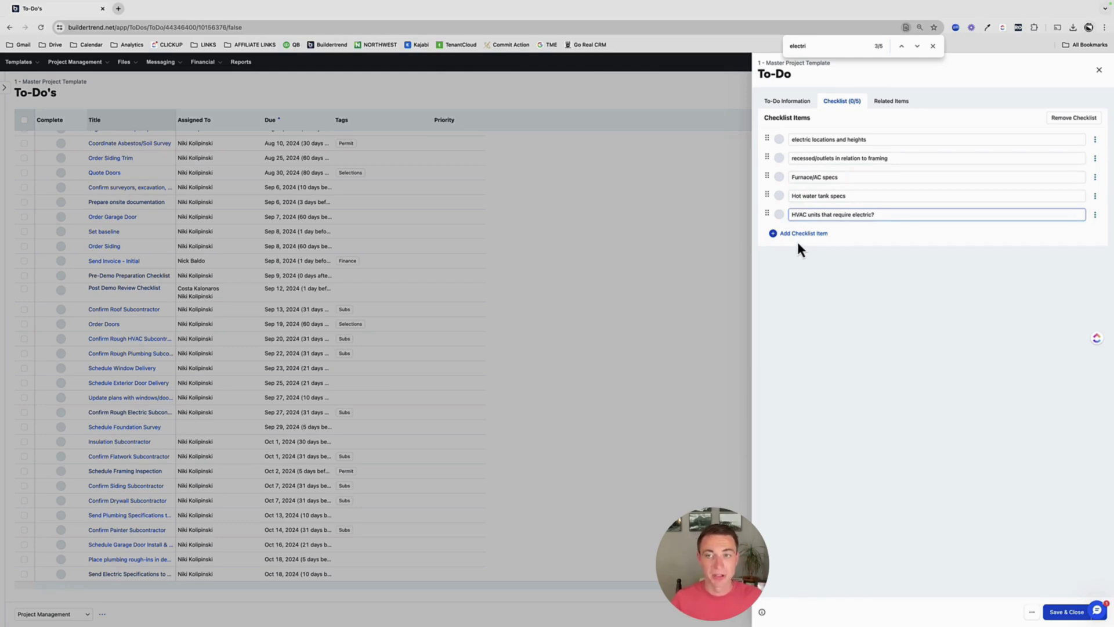
click(1098, 70)
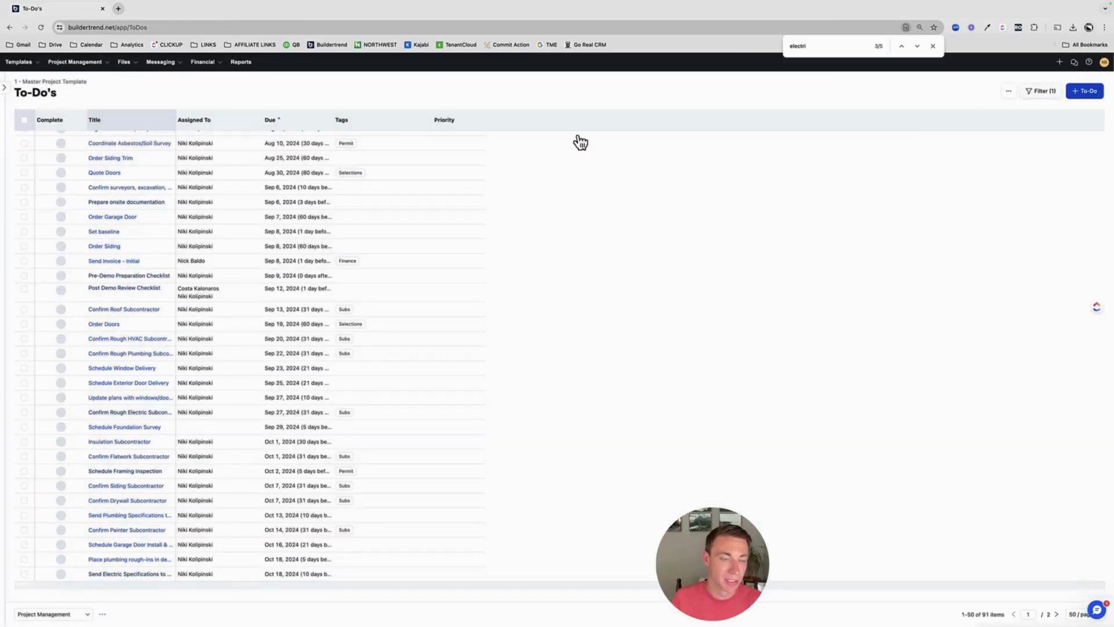
Check that Order Siding is due 60 days before the Siding item (Sep 8, 2024)
click(112, 246)
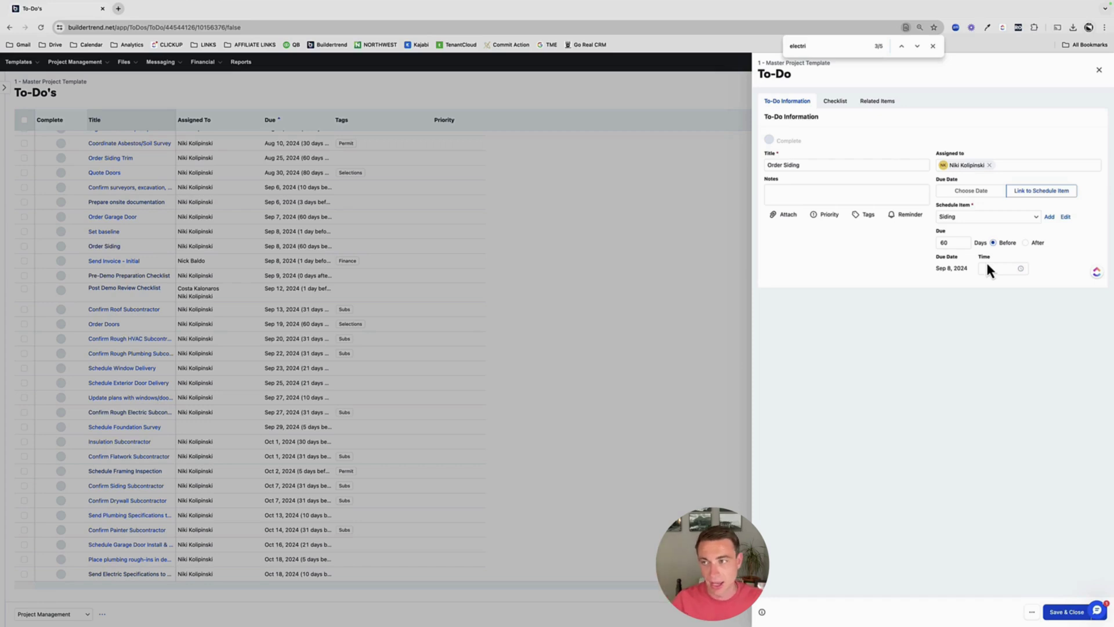
click(1099, 72)
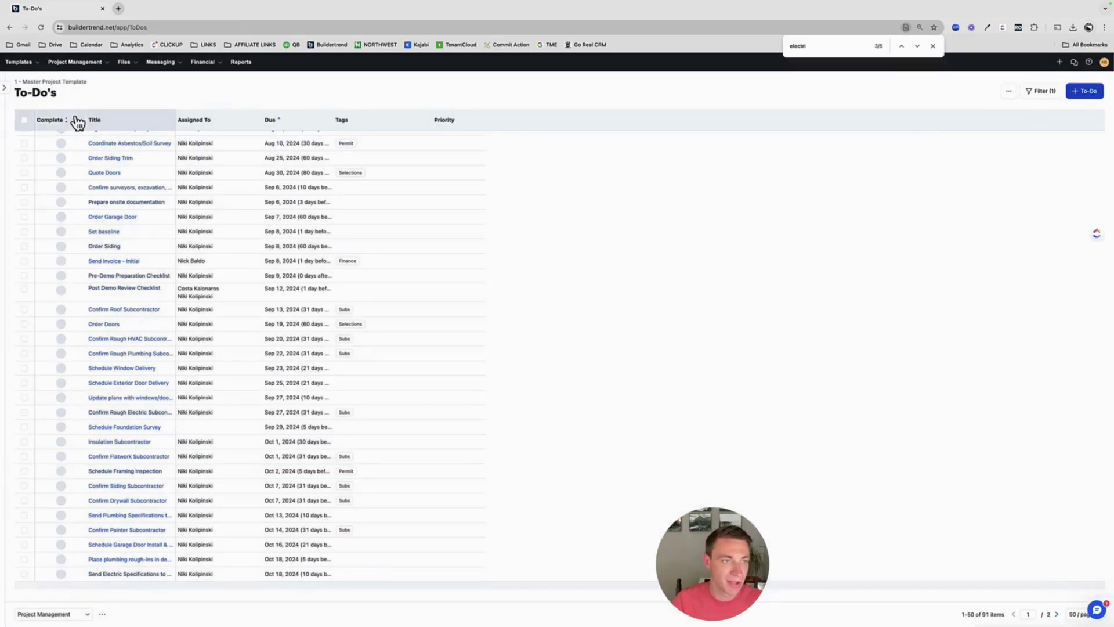
Show the Selections grouped by Category and expand 07 - Paint to its four selections
mouse_move(75, 64)
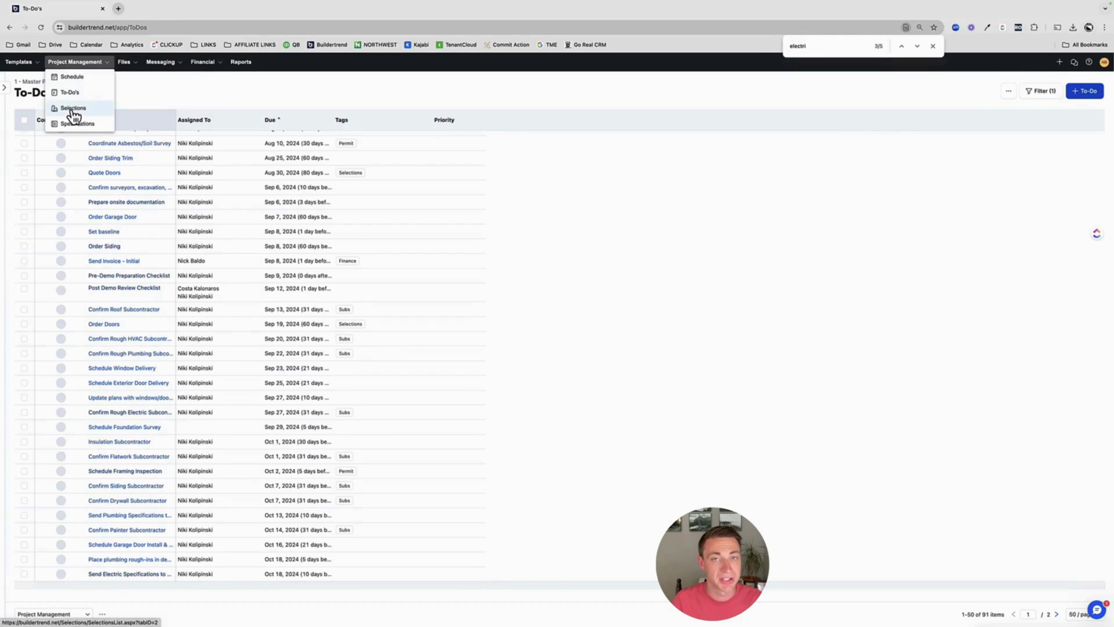
click(73, 107)
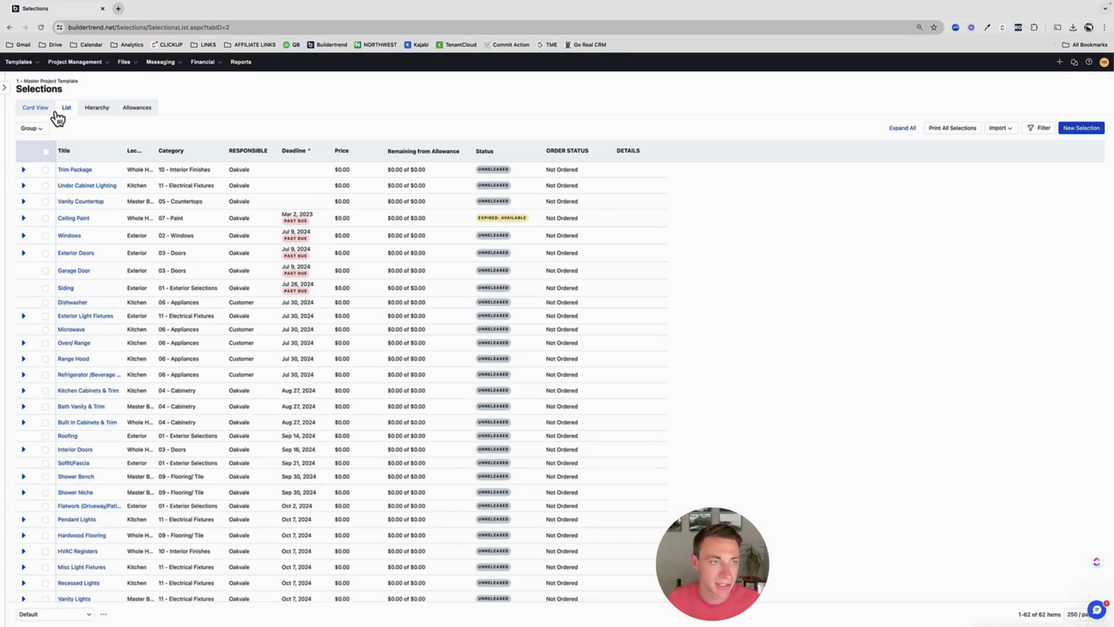
click(34, 129)
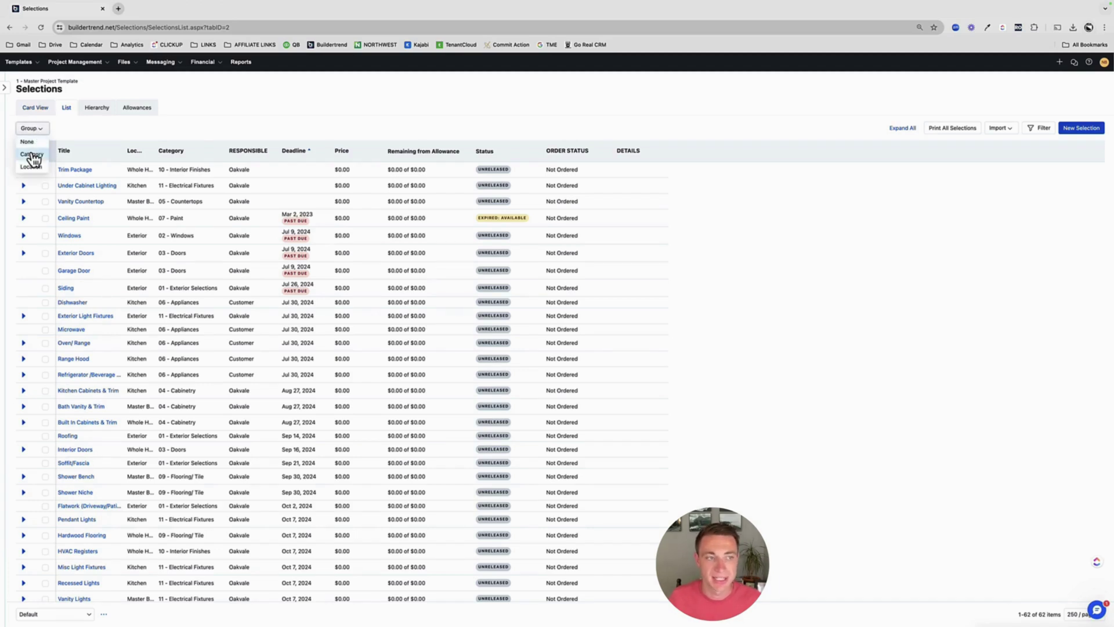
click(30, 153)
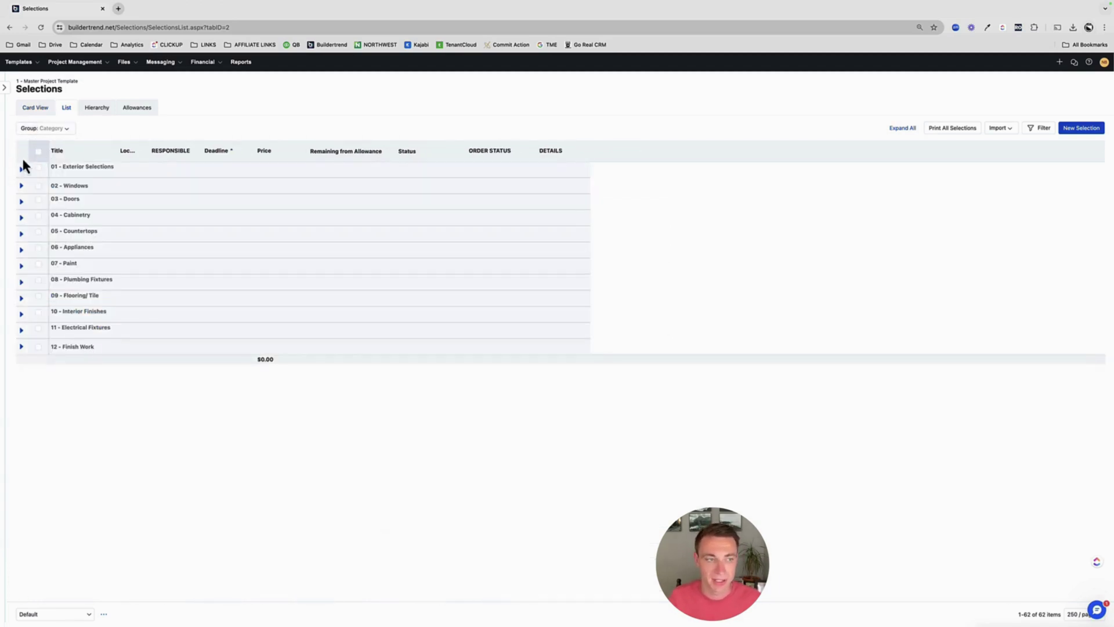
click(22, 265)
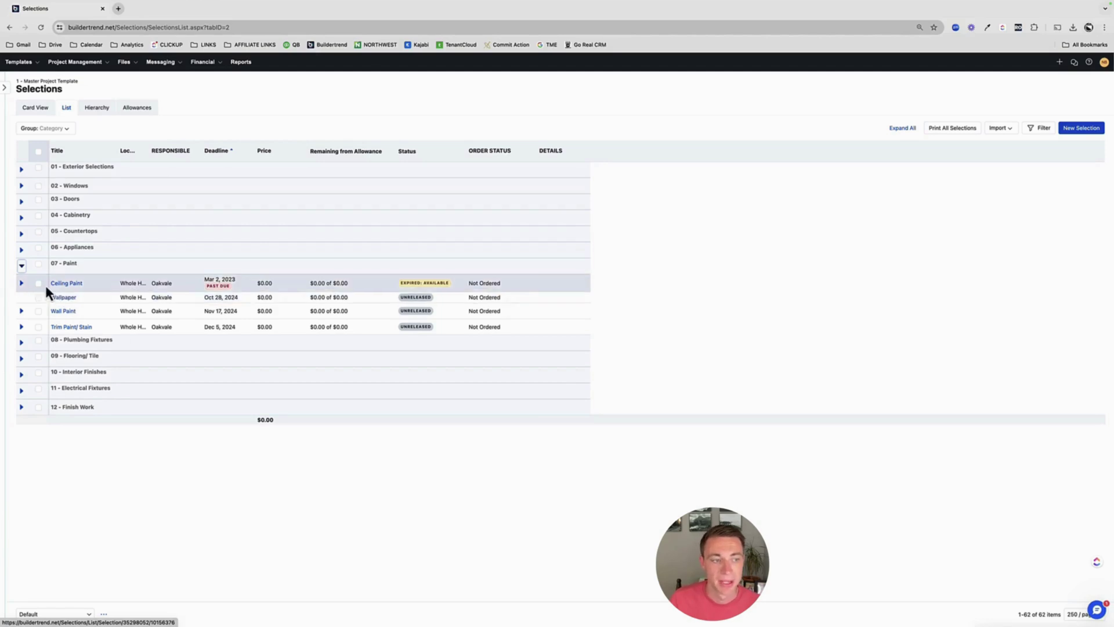
Expand Ceiling Paint and inspect its SWP ProMar - White - Flat choice
click(21, 283)
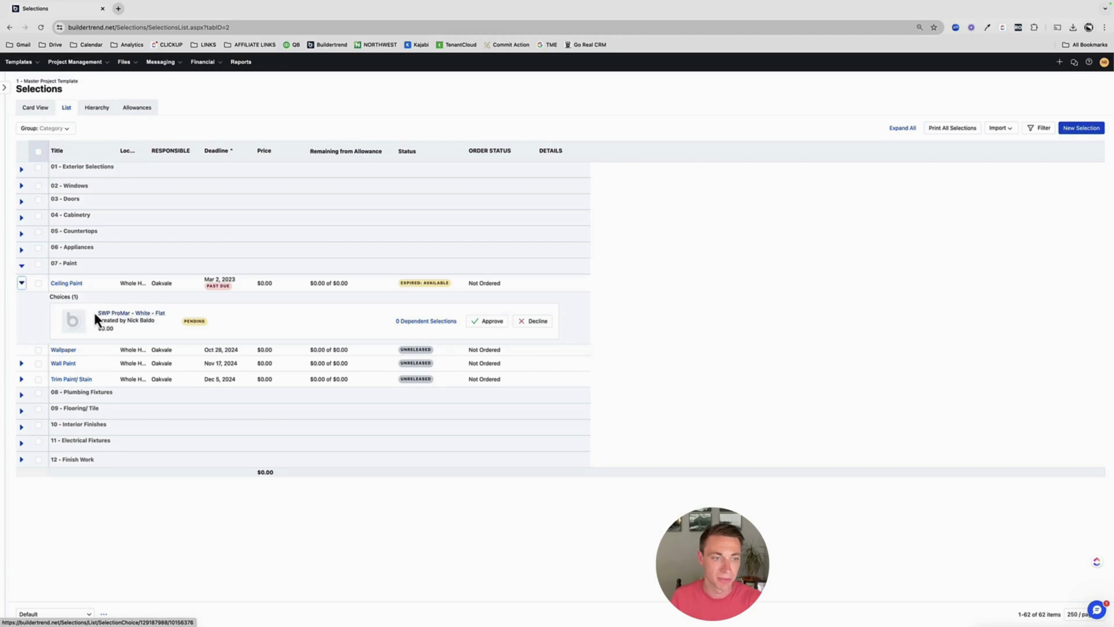
click(117, 315)
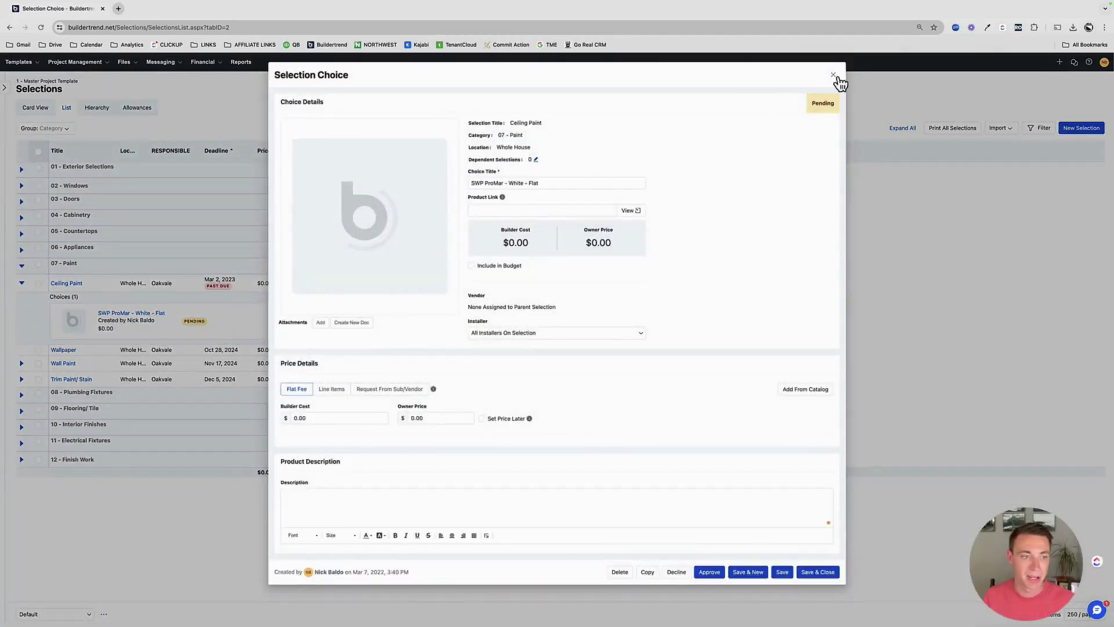
click(834, 76)
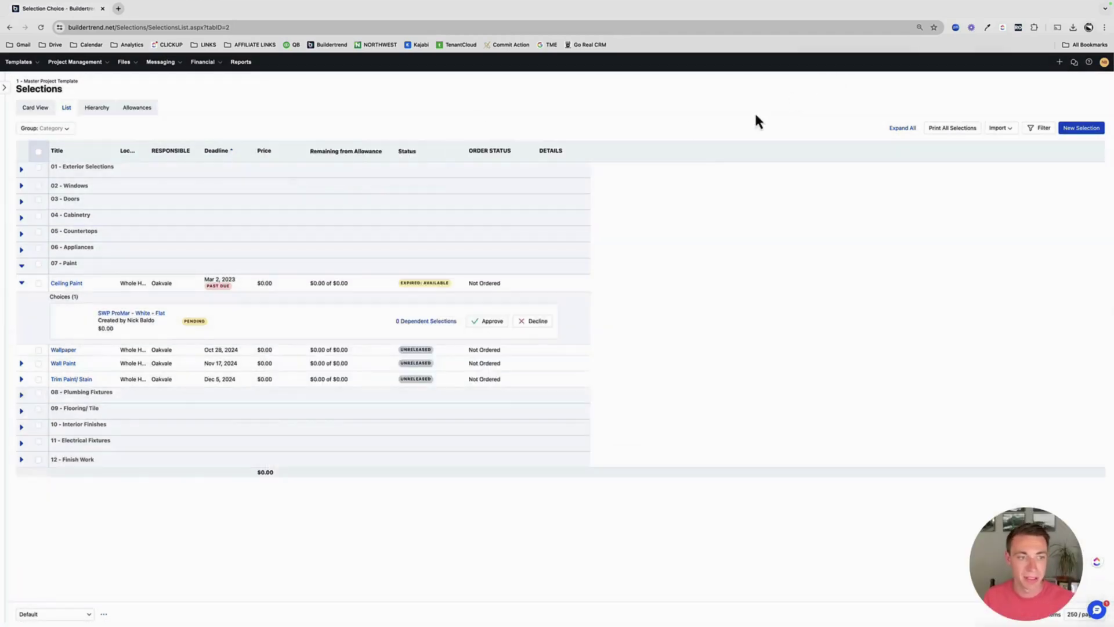
Review the Ceiling Paint selection details, then expand the 02 - Windows category
click(64, 284)
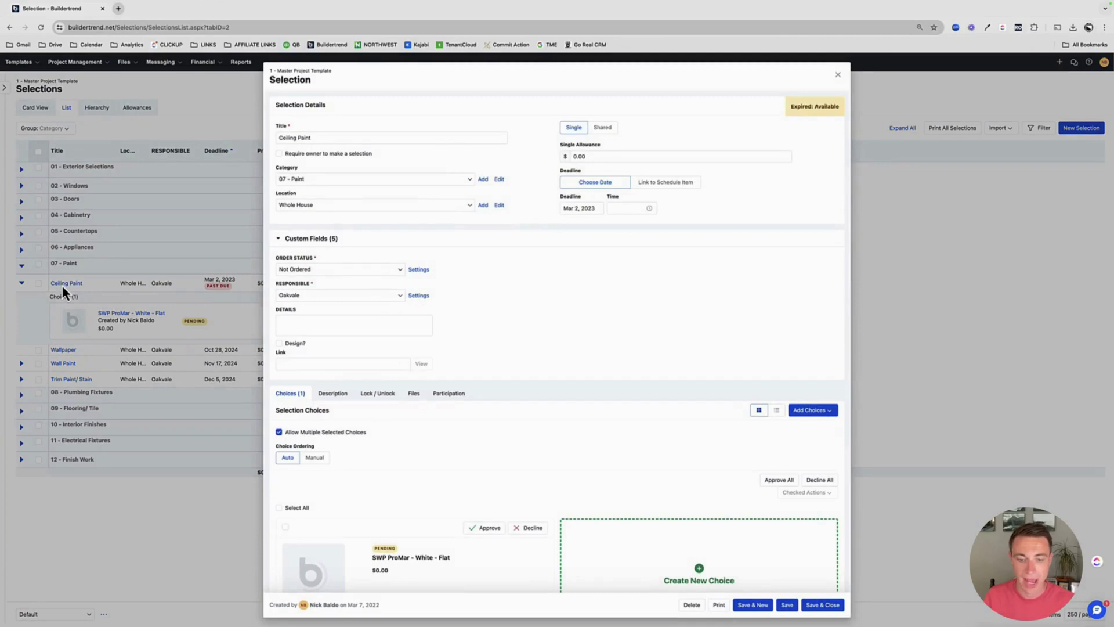
scroll(487, 453, down, 1)
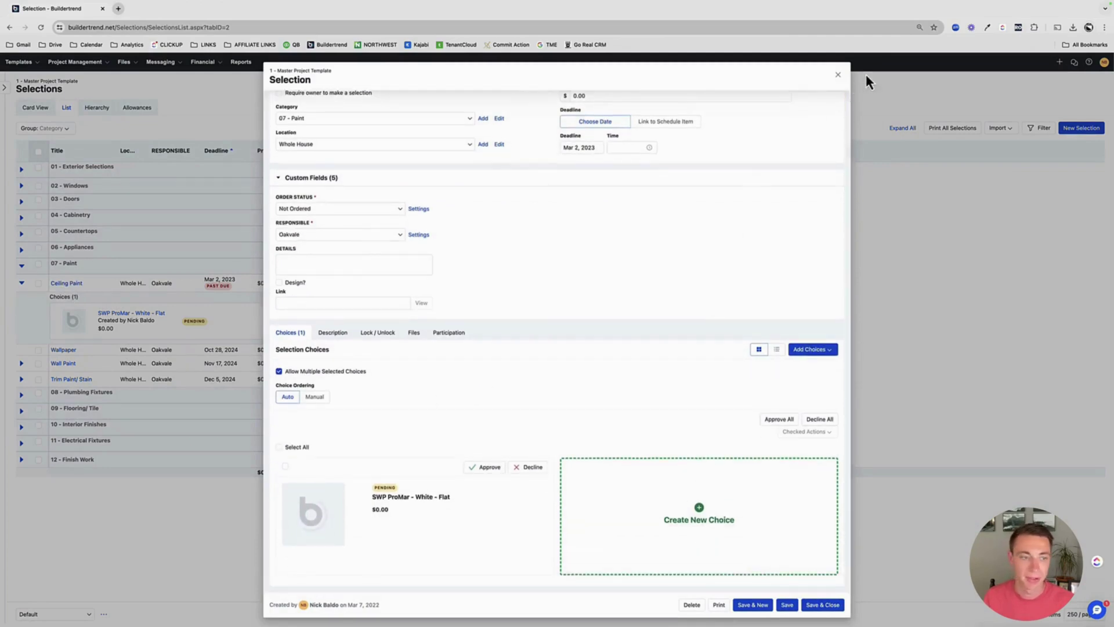
click(838, 76)
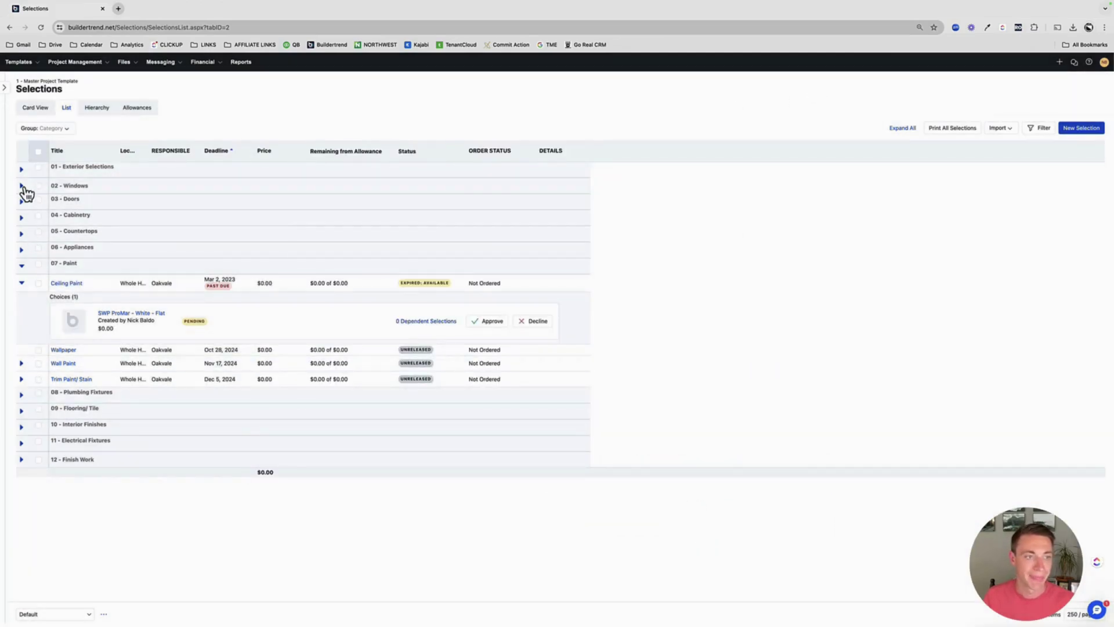
click(21, 185)
Show the three window choices and inspect the Marvin Elevate choice
click(22, 201)
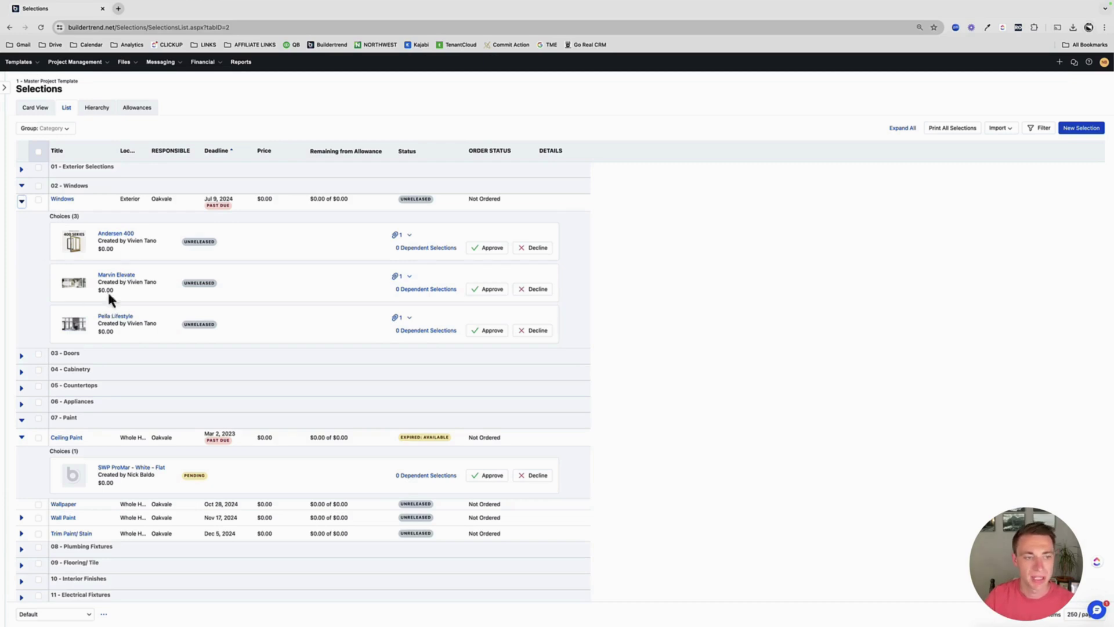
click(112, 276)
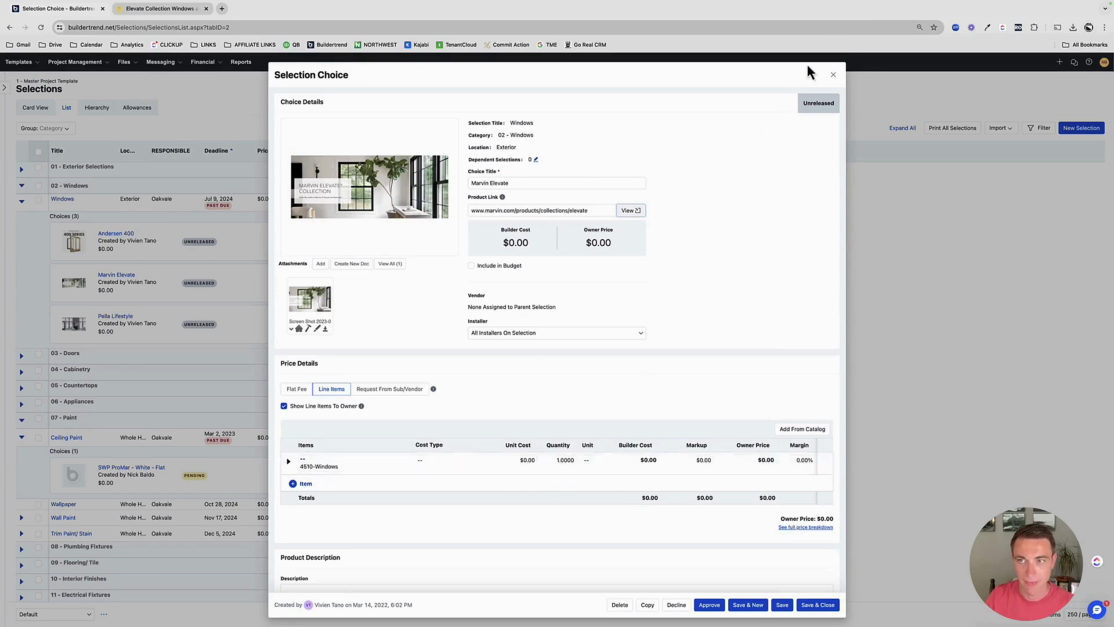
click(833, 76)
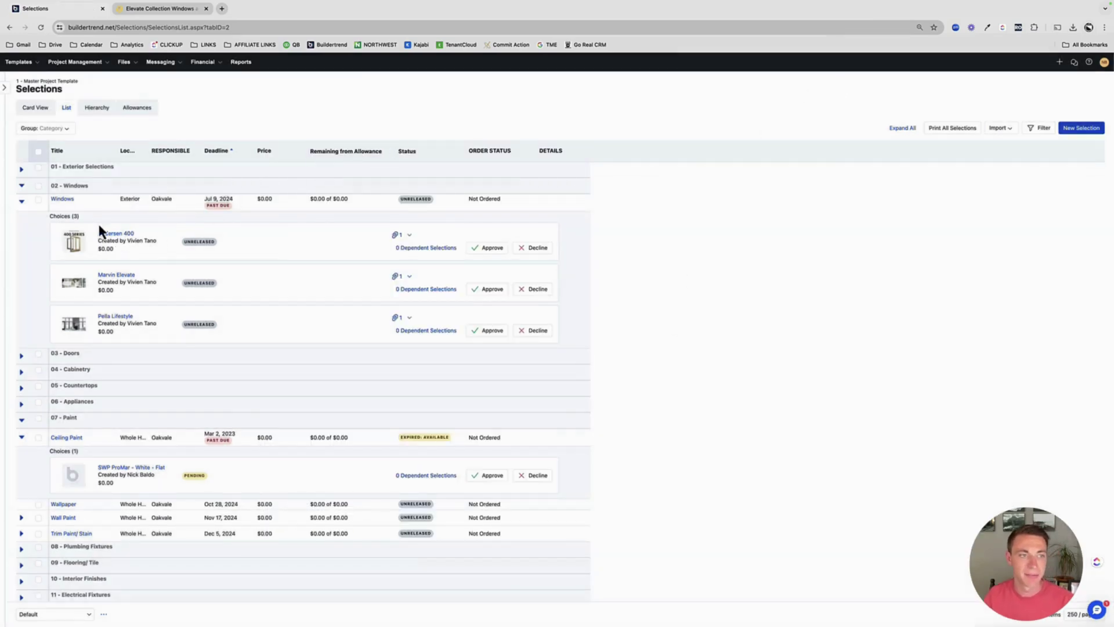
Expand the 06 - Appliances and 04 - Cabinetry selection groups
scroll(51, 215, down, 2)
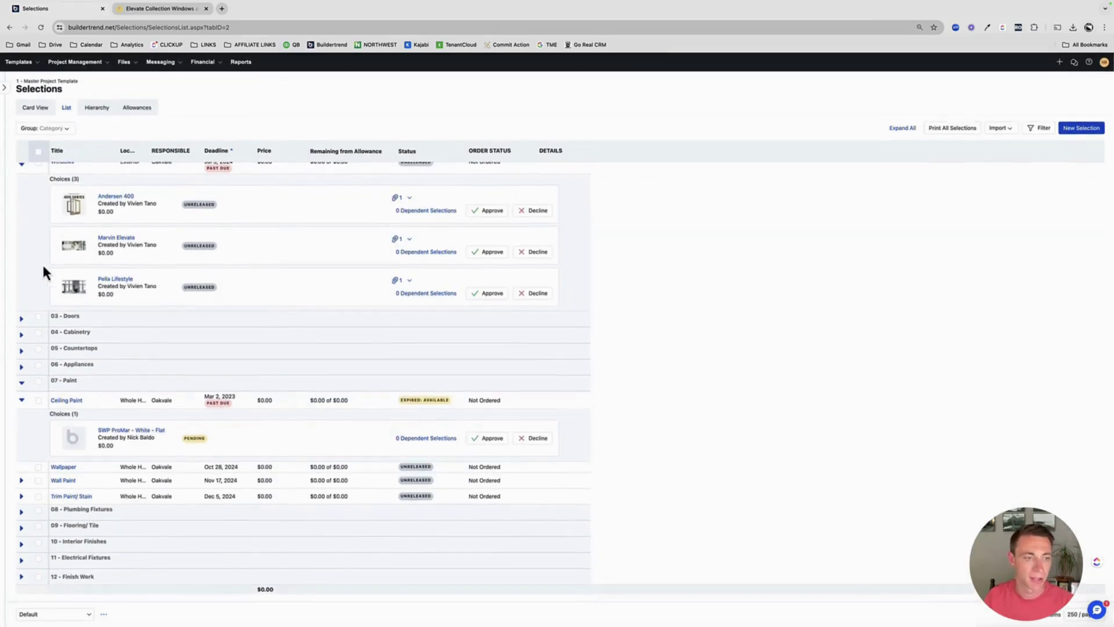
click(22, 368)
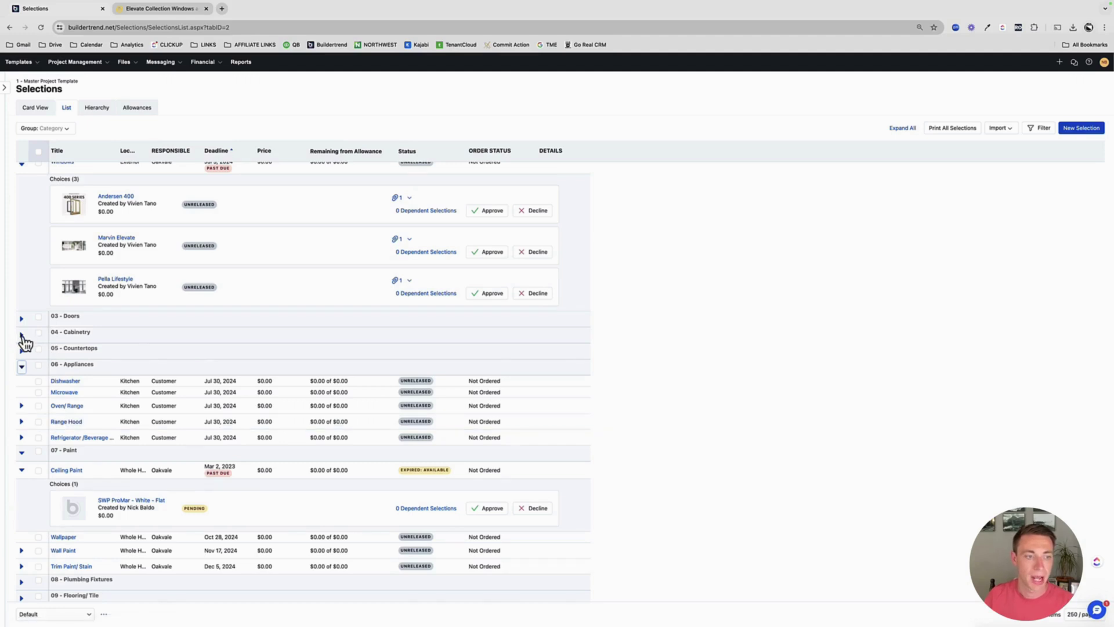
click(22, 335)
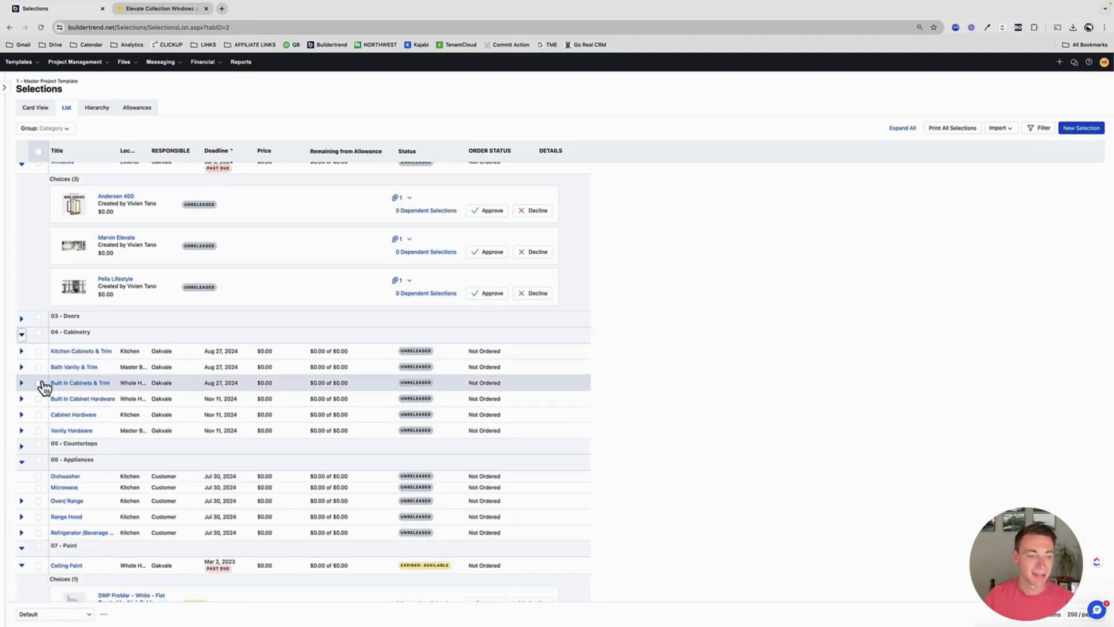
Expand 09 - Flooring/Tile, plus the Shower Niche and Grout - Floor Tile choices
scroll(62, 432, down, 3)
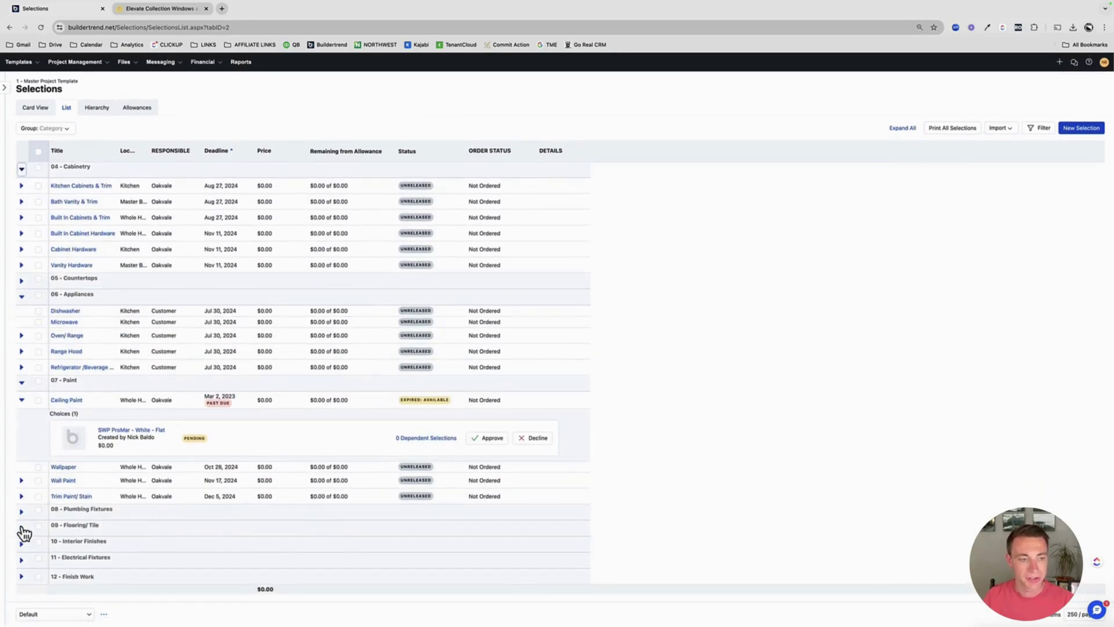
click(21, 528)
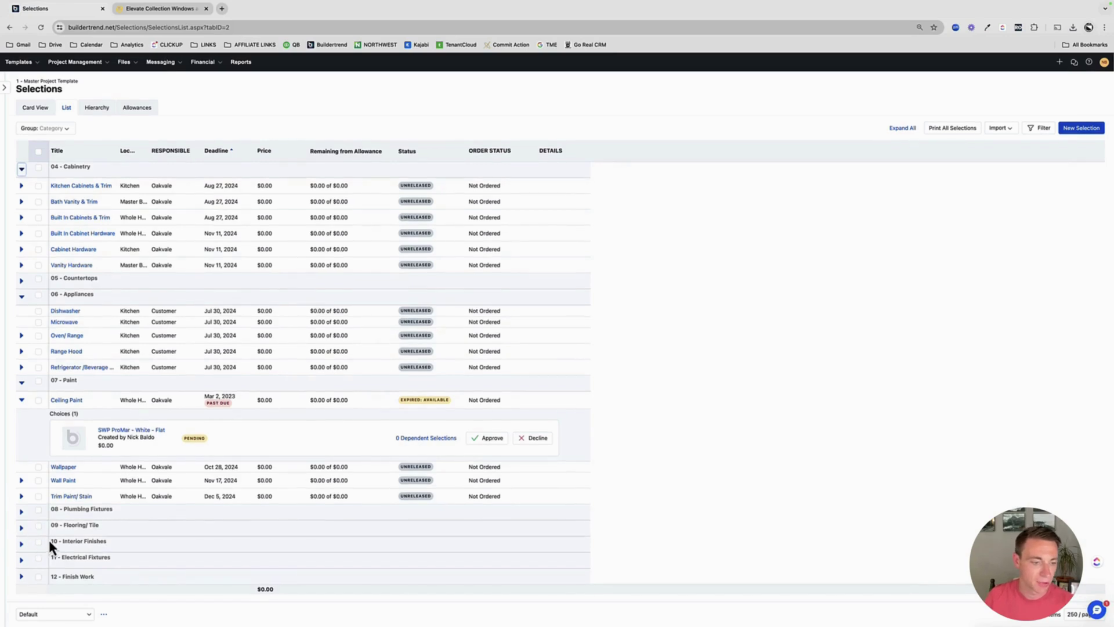
scroll(47, 520, down, 3)
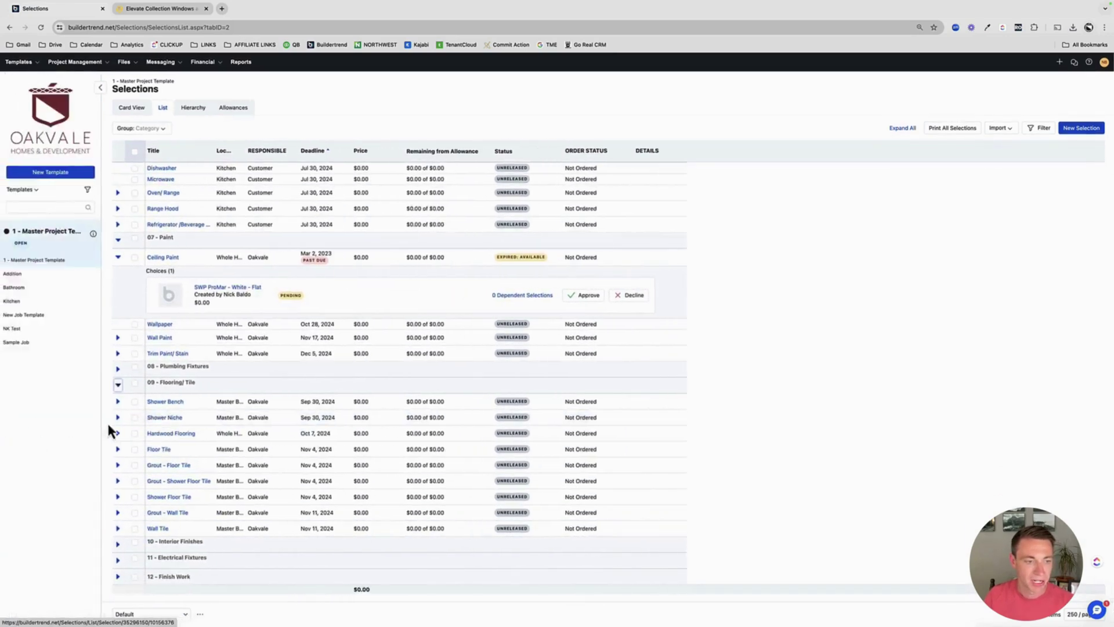
click(22, 418)
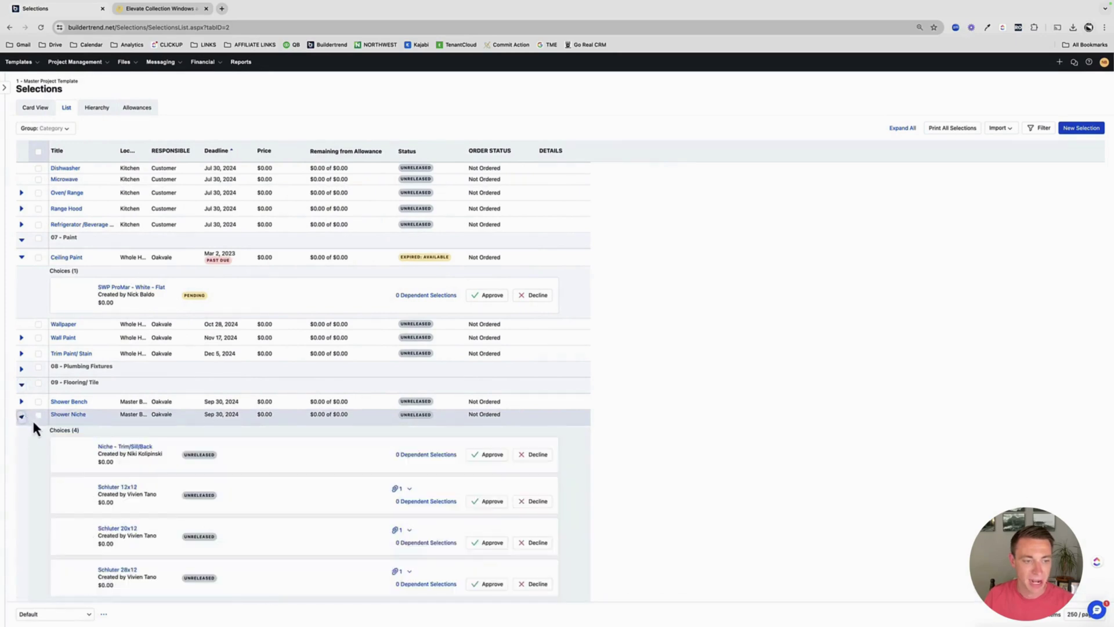
scroll(69, 510, down, 3)
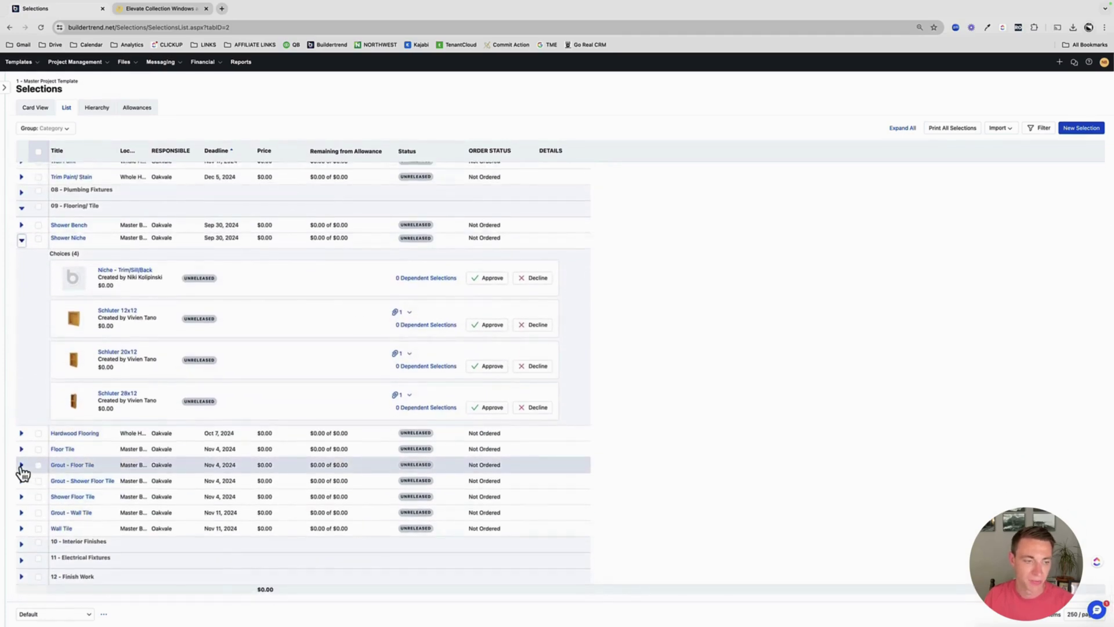
click(23, 467)
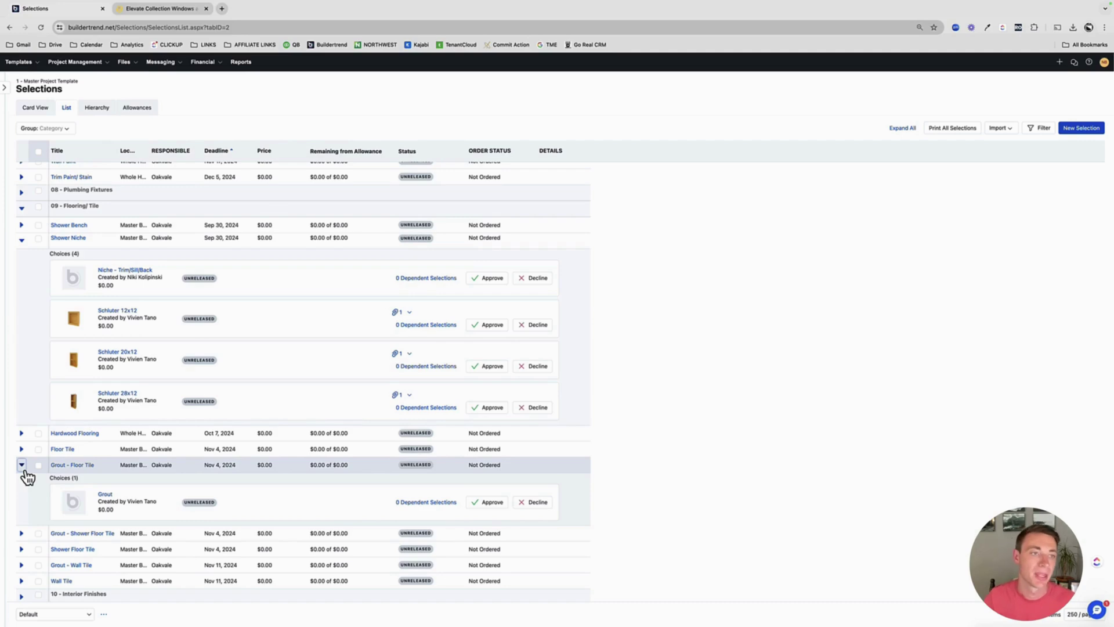
scroll(52, 264, up, 10)
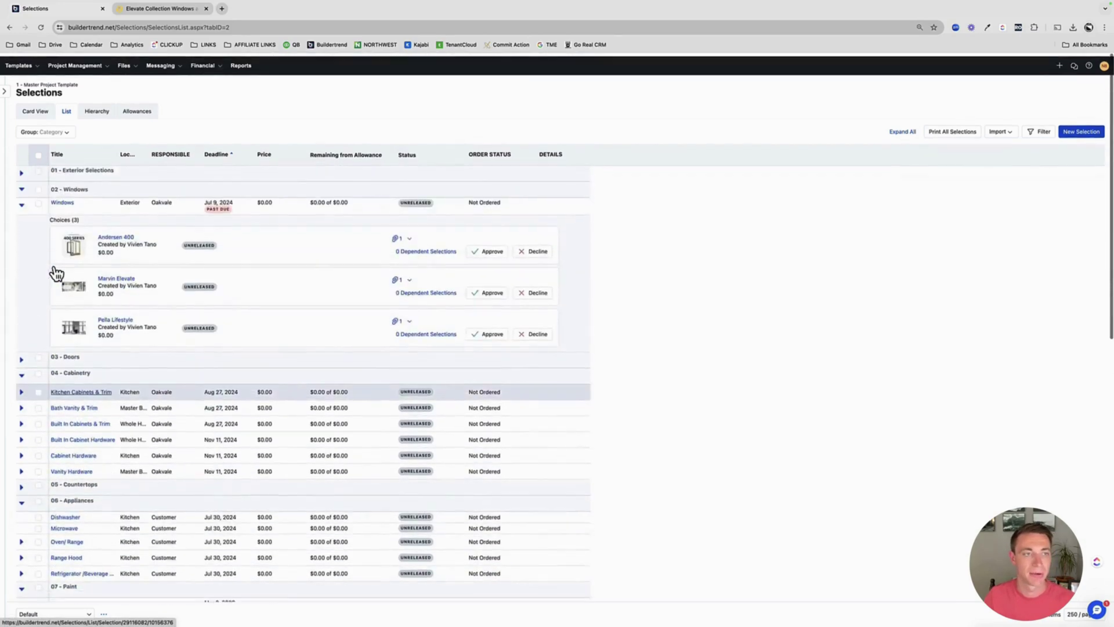
mouse_move(74, 64)
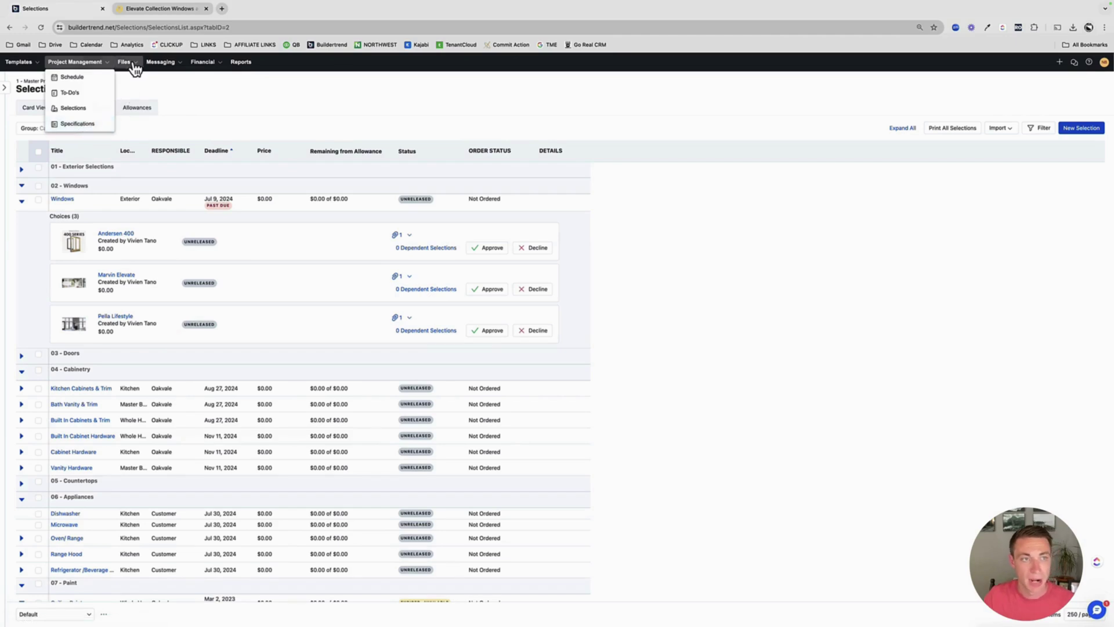
Open the template's Documents page to view its Architect/Designer, Client Shared and Oakvale Internal folders
mouse_move(133, 64)
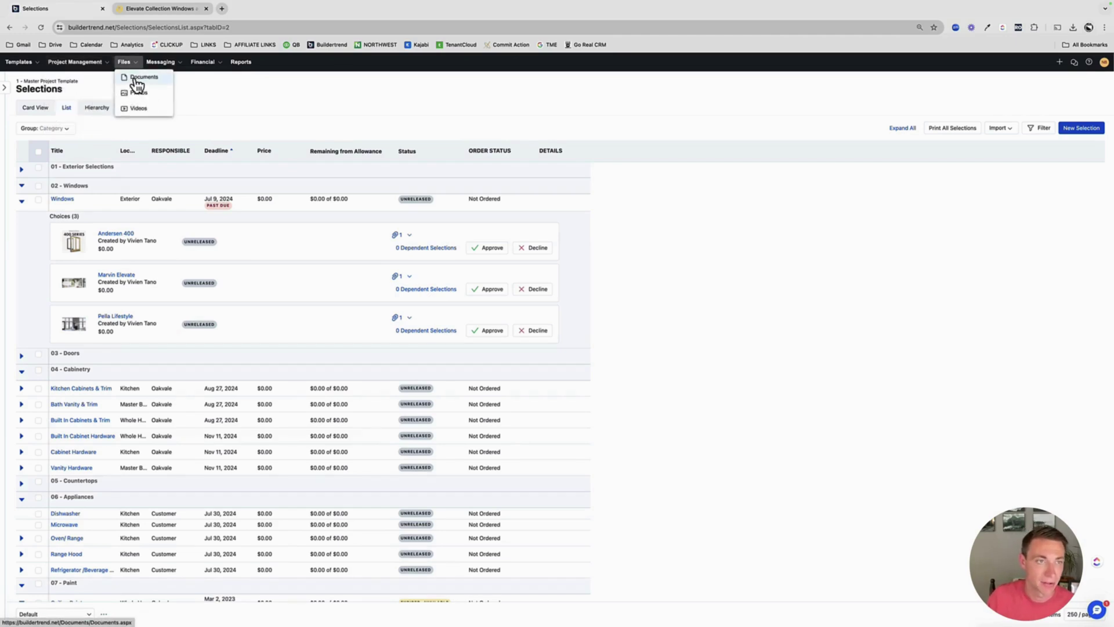
click(135, 79)
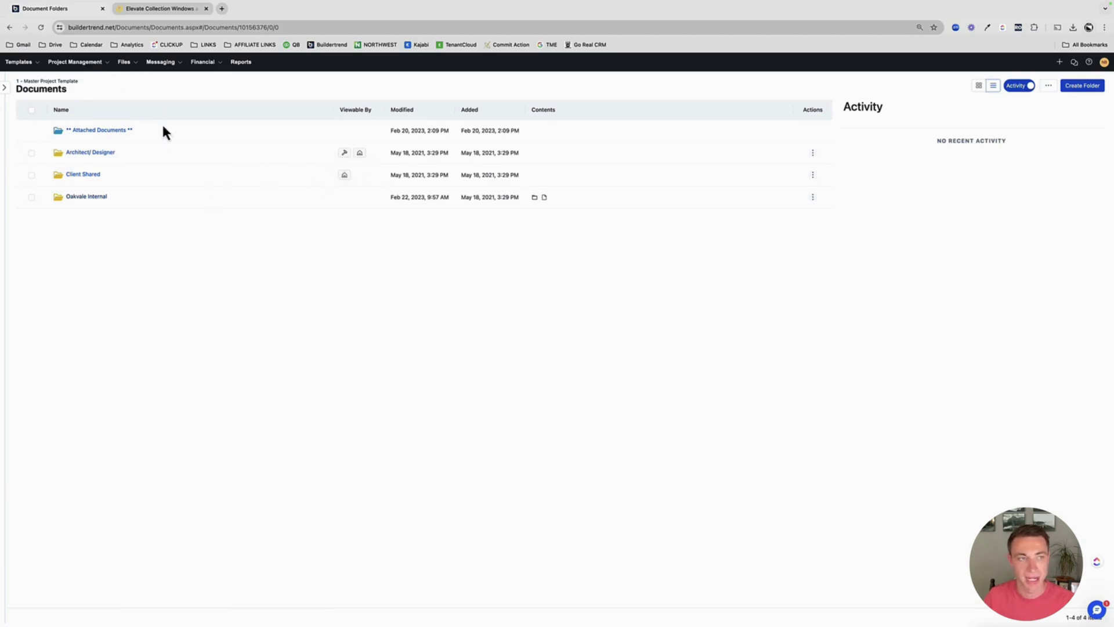
click(133, 64)
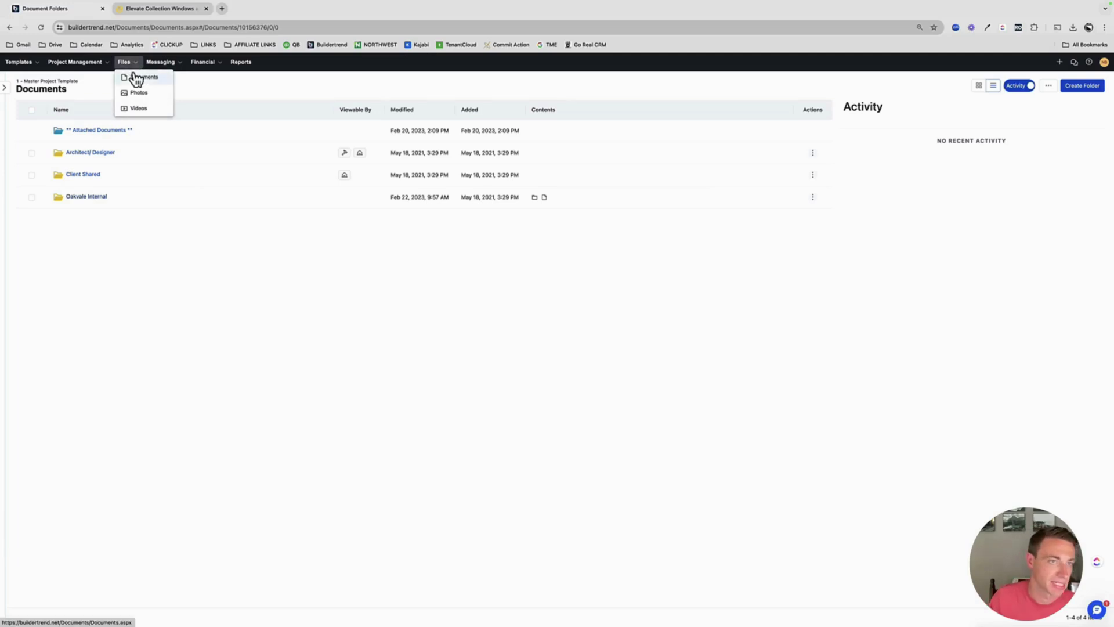
Open the template's Owner Invoices and inspect the Drywall Primed invoice 0003
click(204, 62)
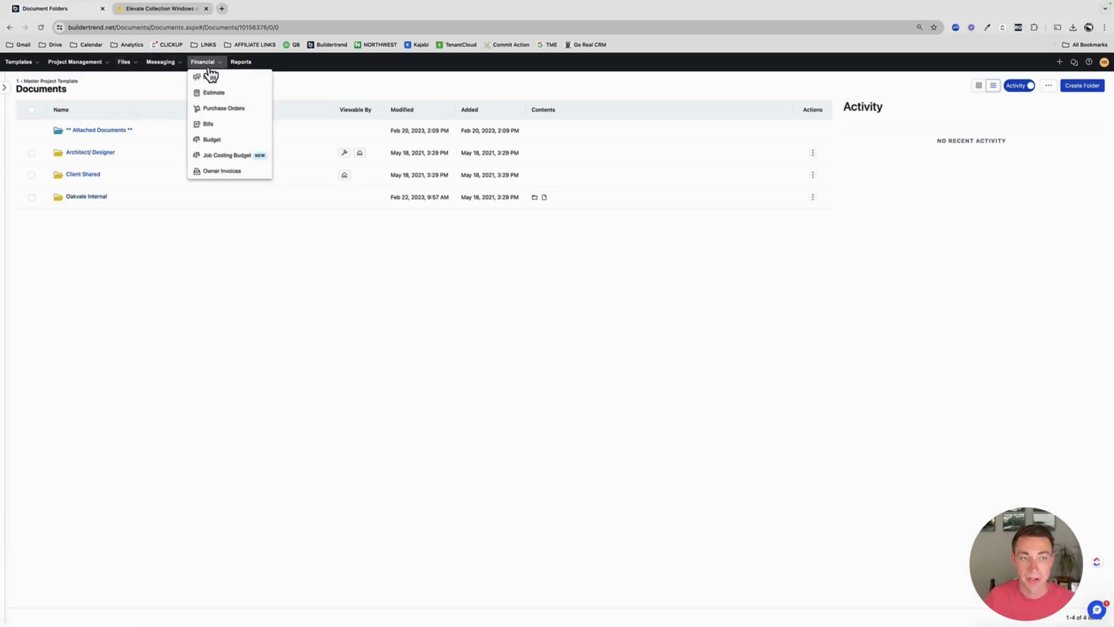
click(220, 172)
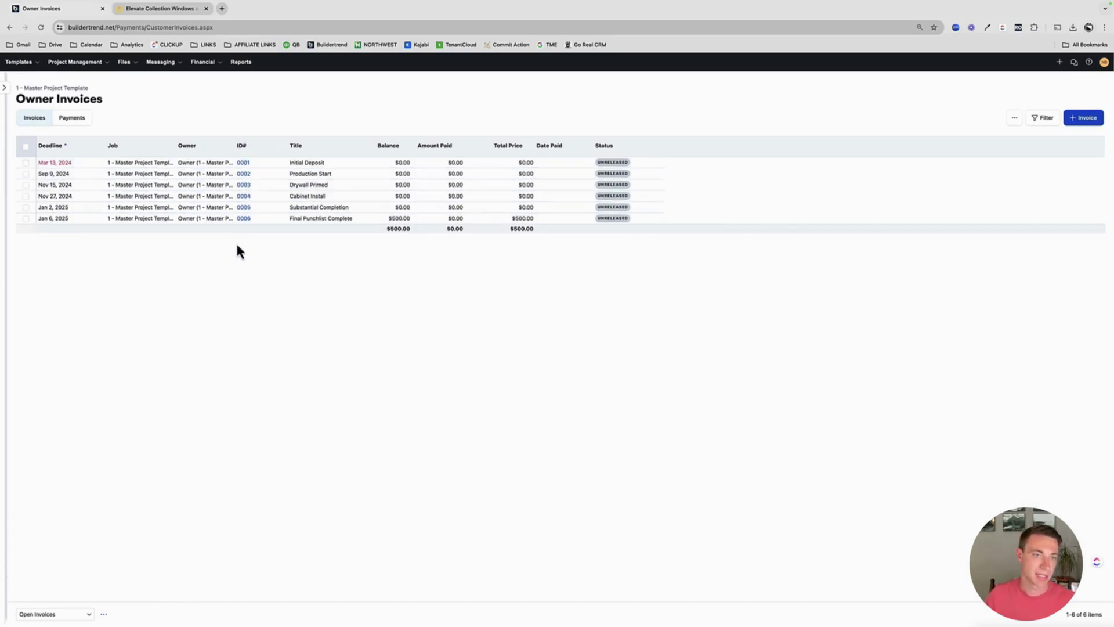
click(246, 186)
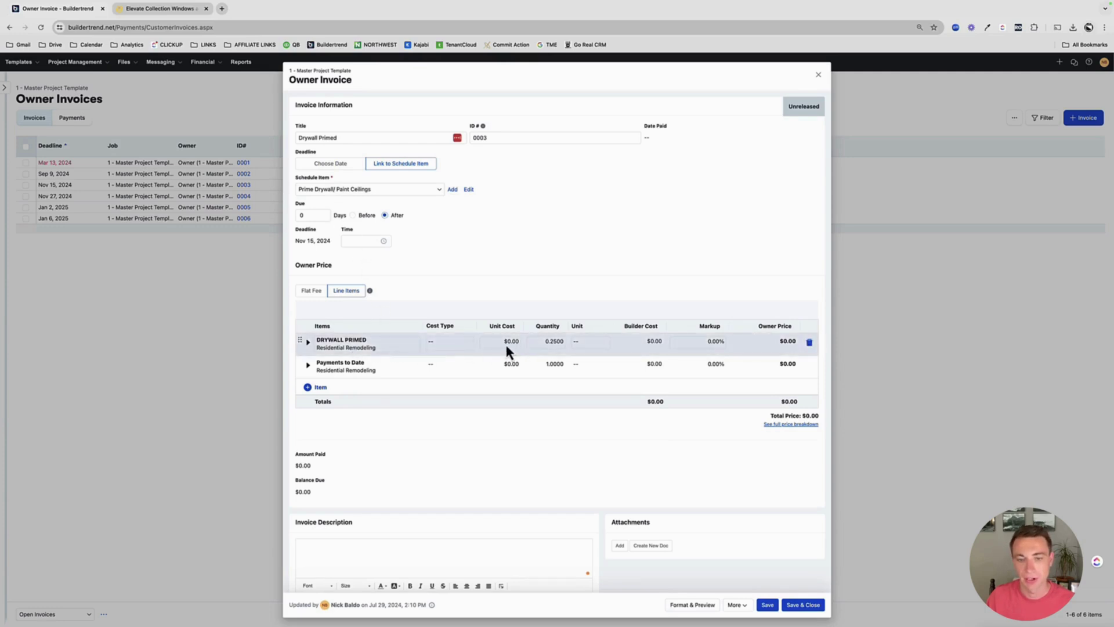
click(818, 76)
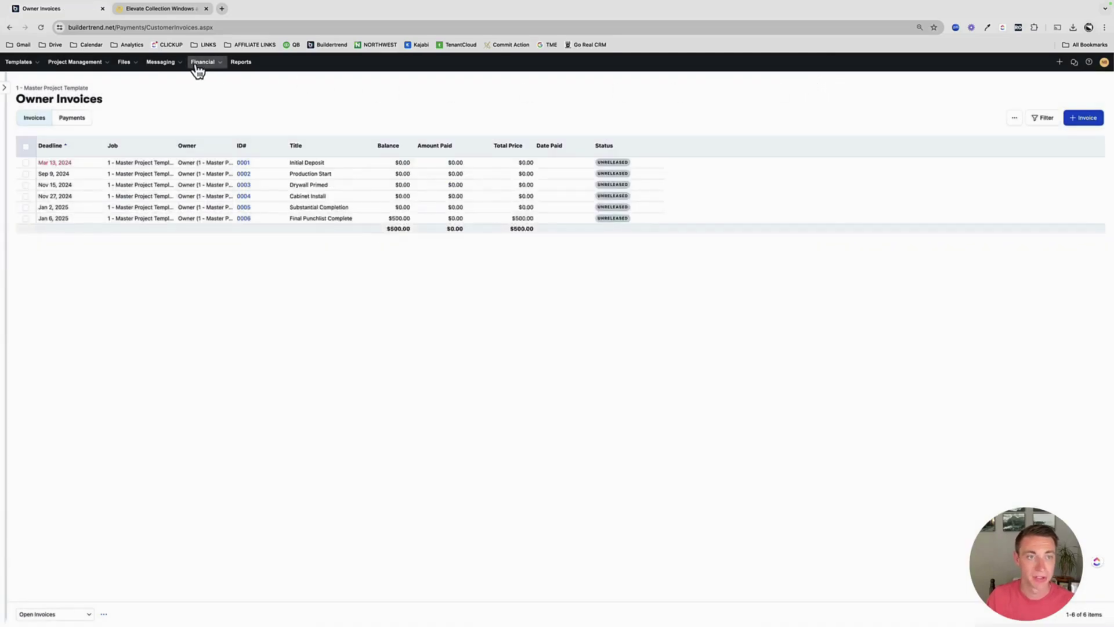
mouse_move(198, 70)
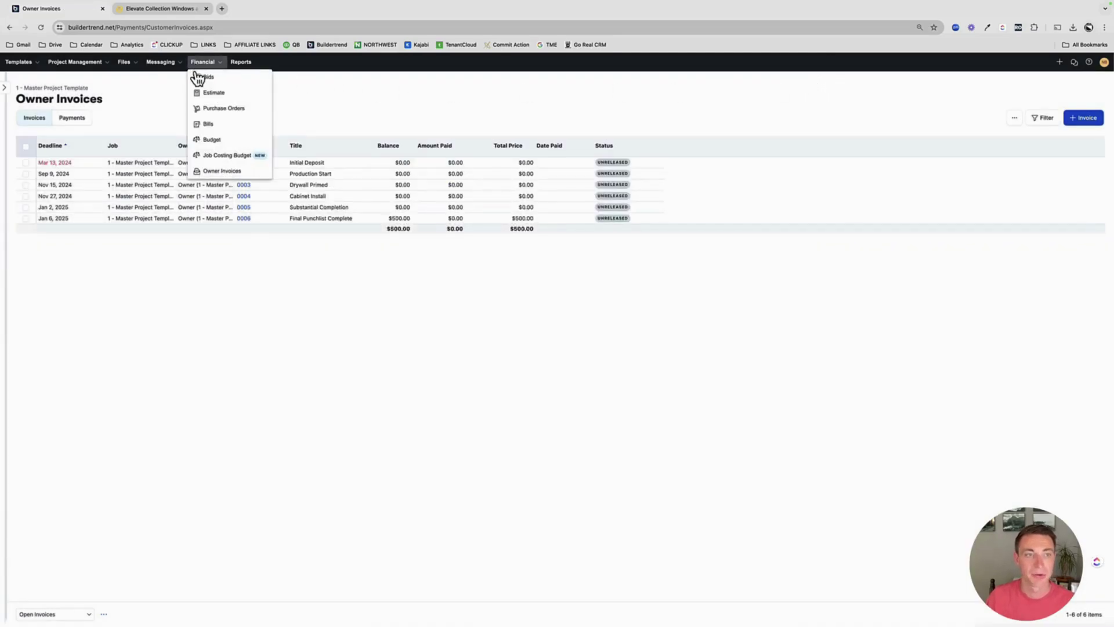
Open the template's Purchase Orders and review the Demo, Electric, Plumbing, Hardwood Flooring and Drywall POs
click(216, 109)
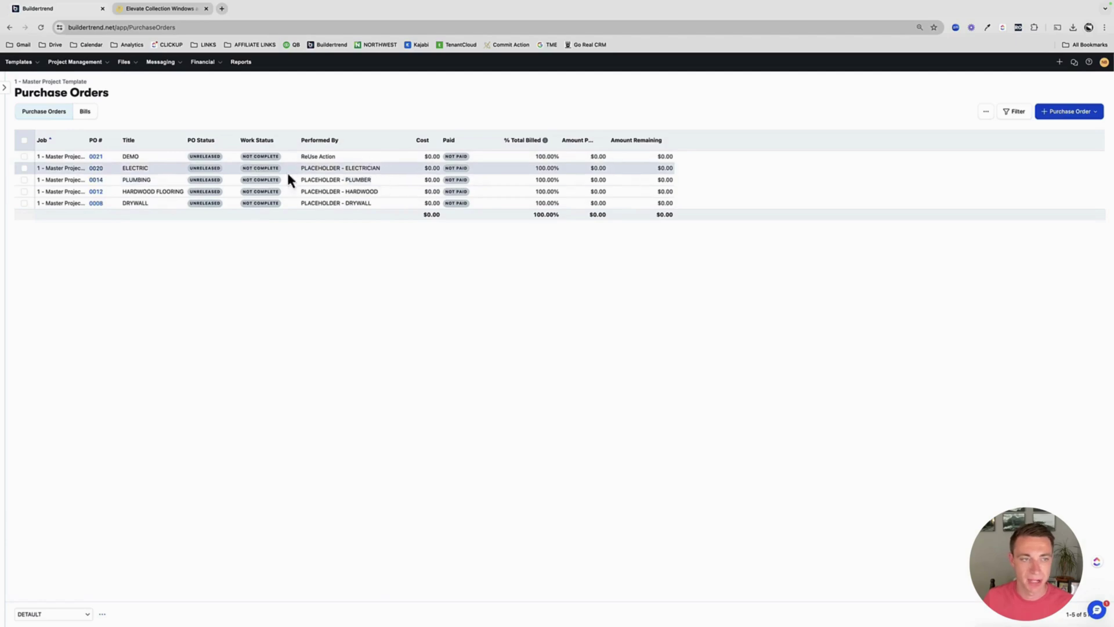
double_click(136, 180)
drag(95, 191, 162, 204)
click(196, 241)
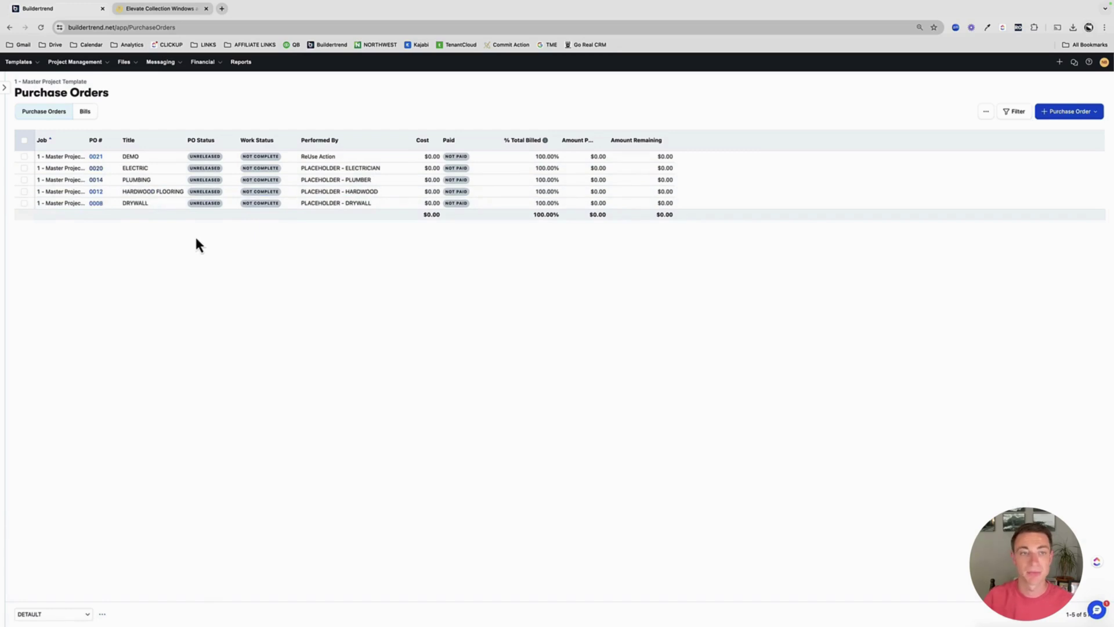
Browse the Financial, Messaging, Files and Project Management menus, then expand the Templates sidebar
click(206, 62)
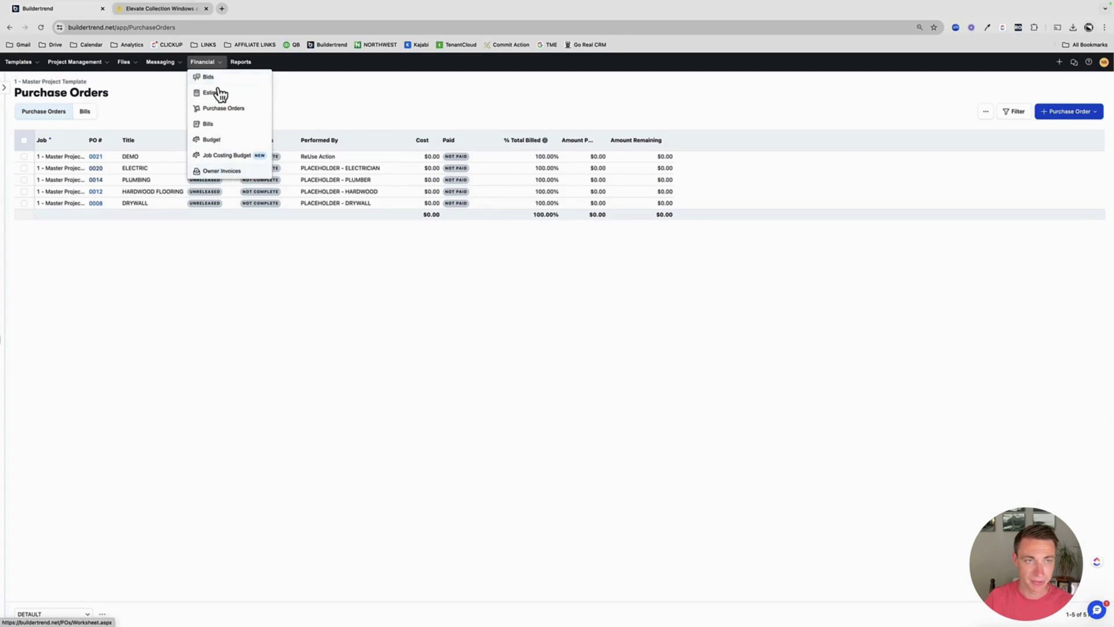
click(165, 63)
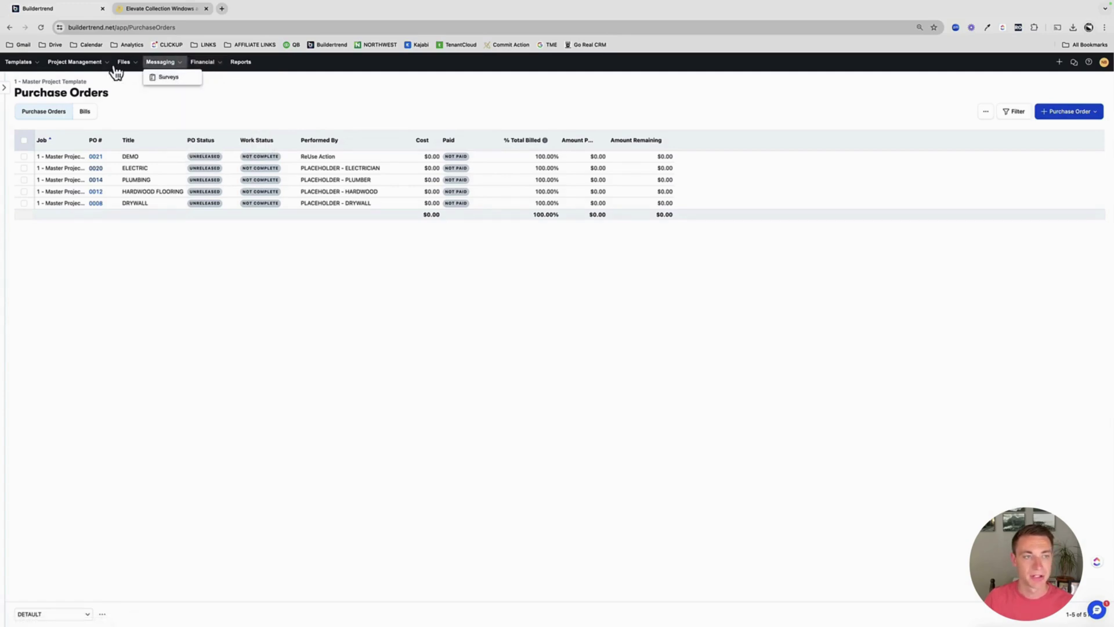
click(132, 64)
click(180, 65)
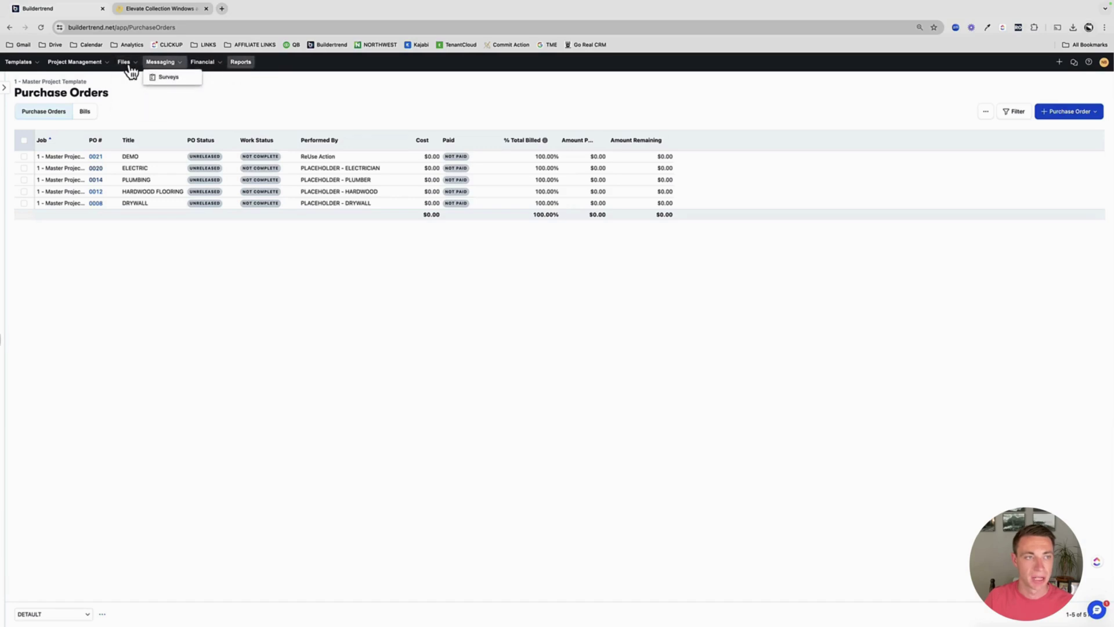
click(67, 62)
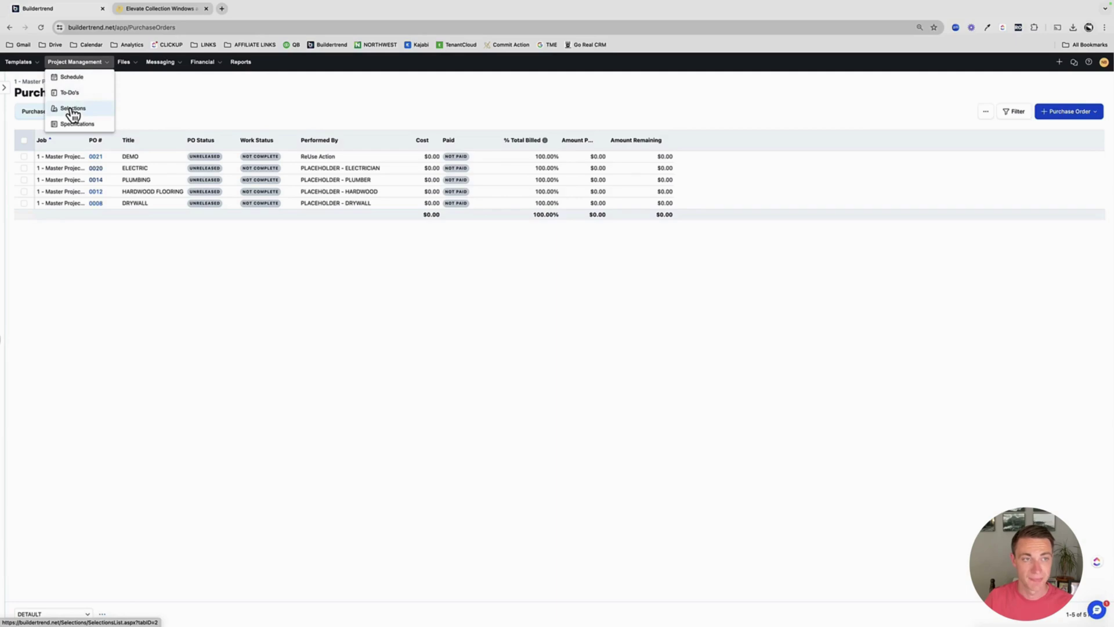
click(129, 65)
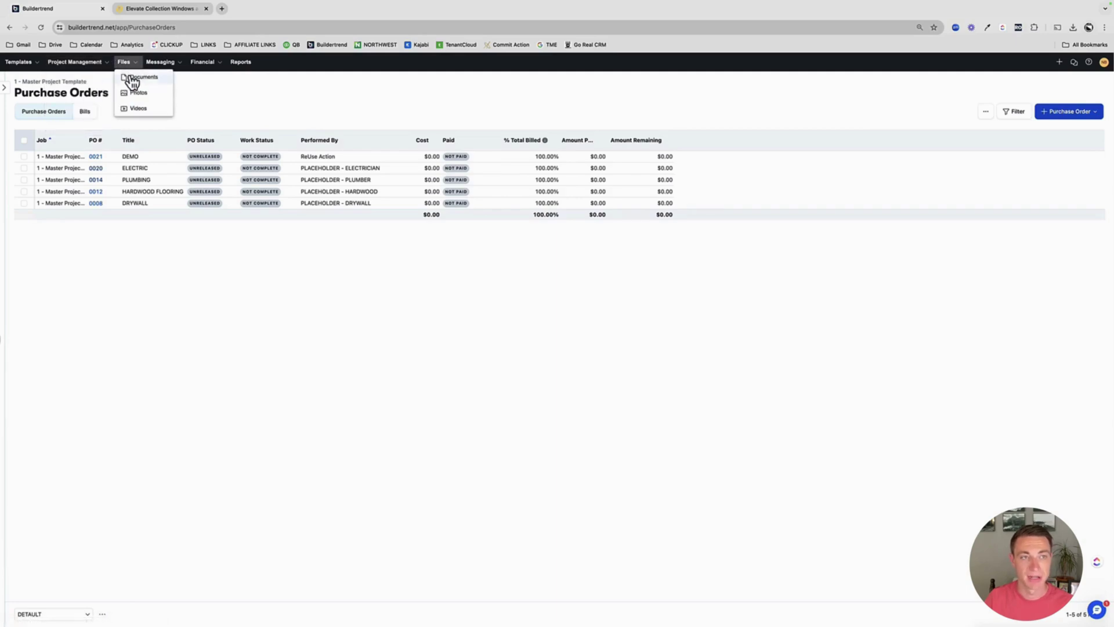
click(216, 64)
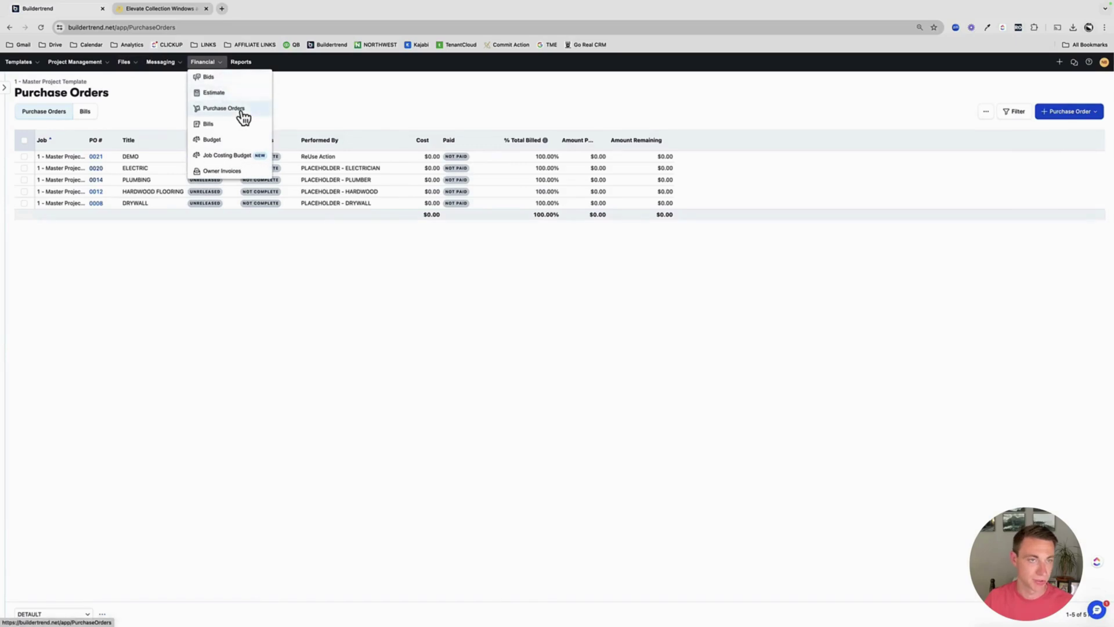
click(250, 396)
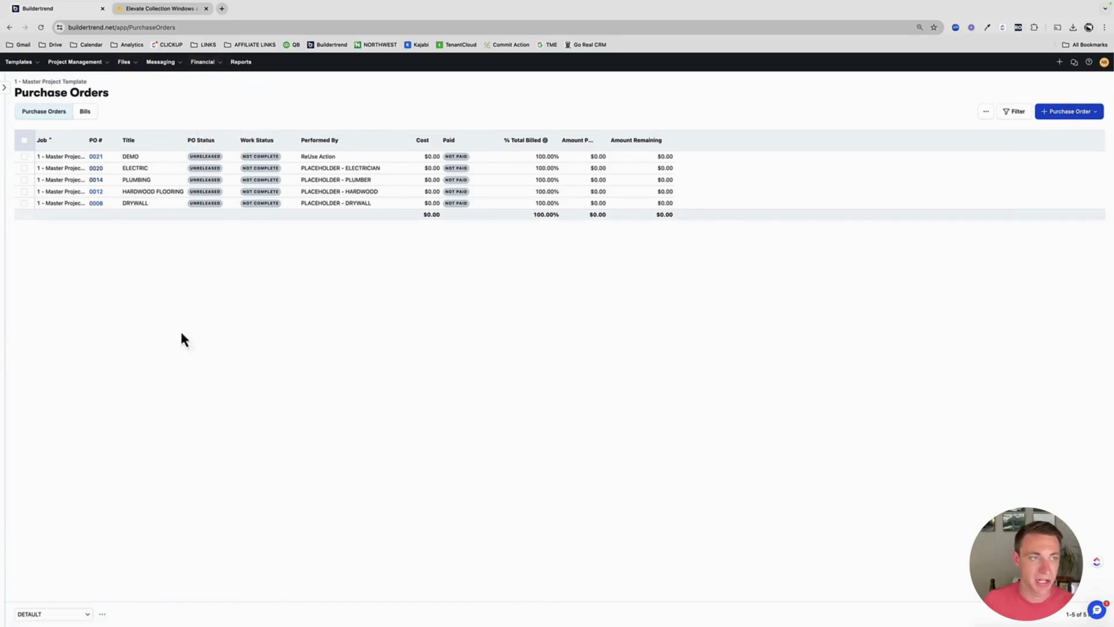
click(8, 91)
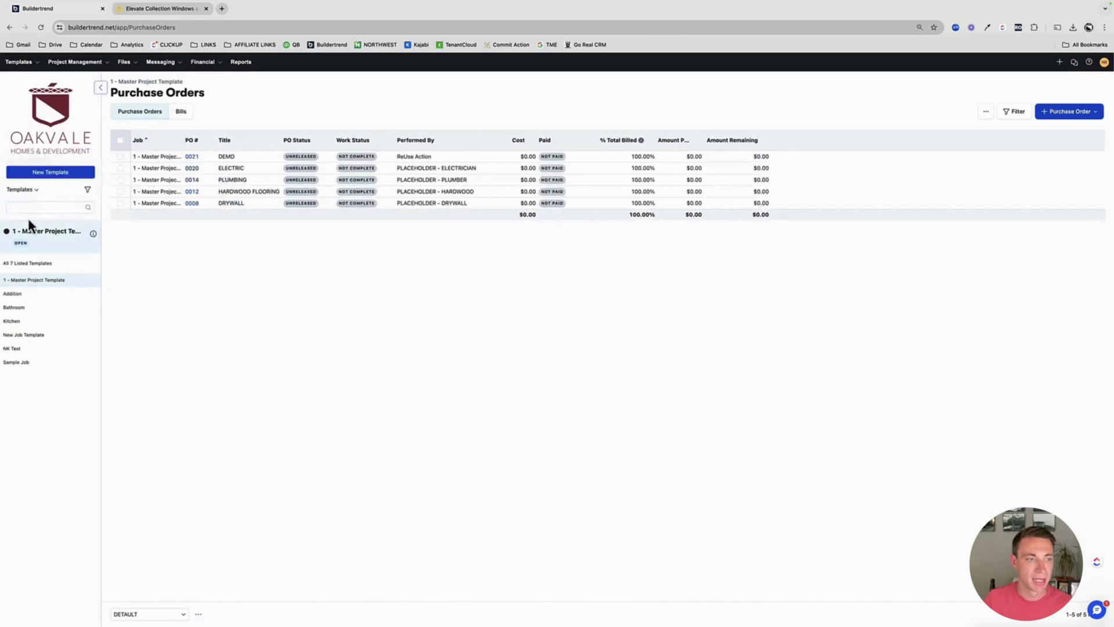
click(22, 189)
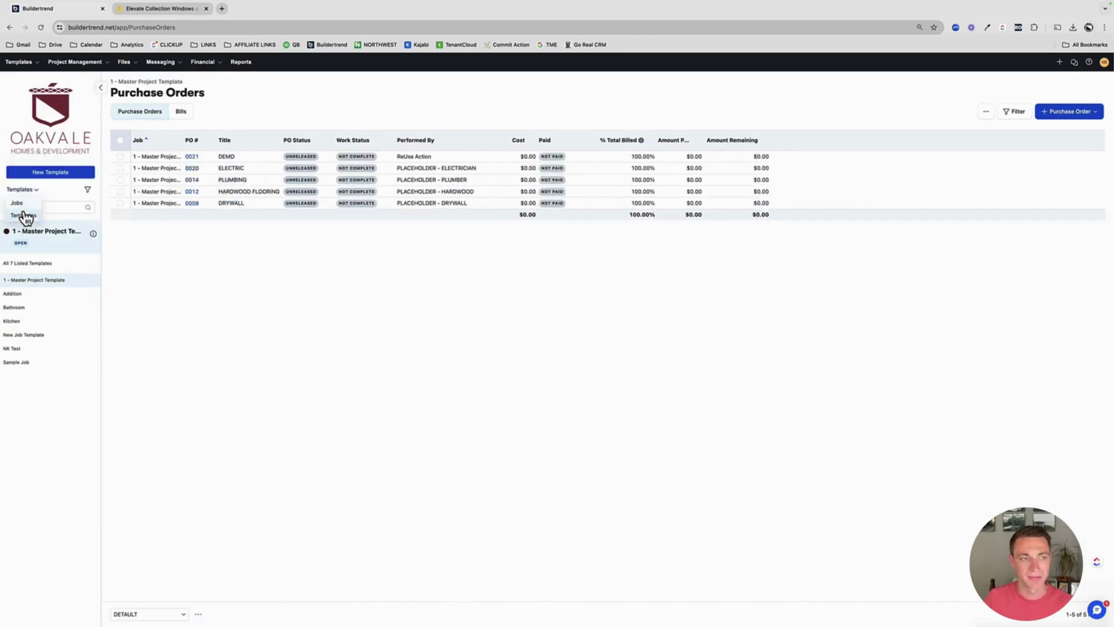
Switch the sidebar from Templates to Jobs and open the 365 Central Park job
click(23, 203)
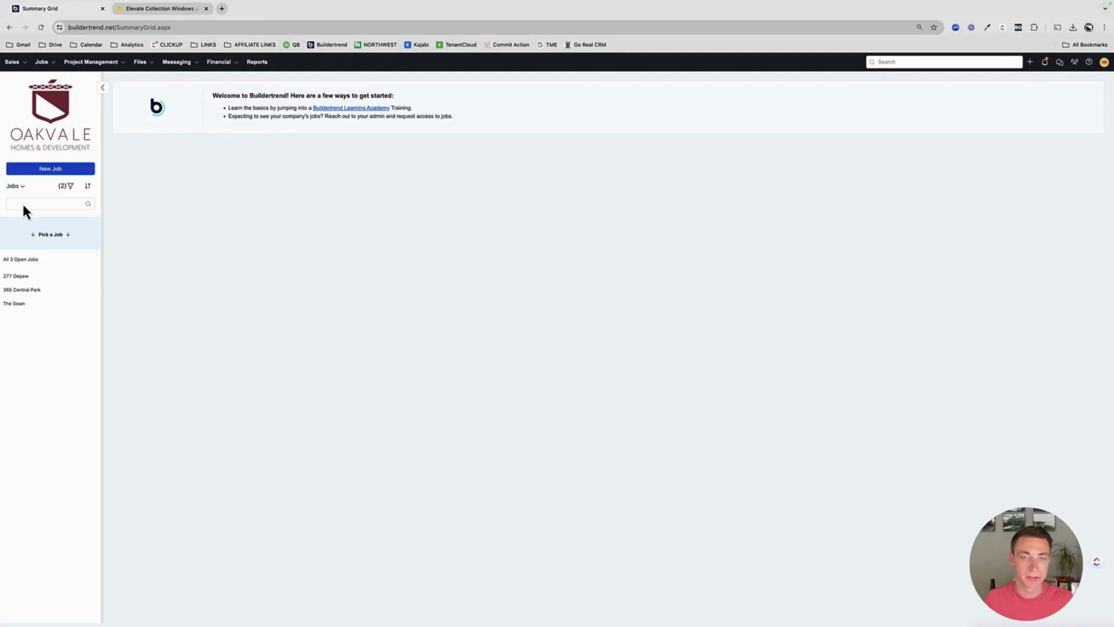
click(24, 290)
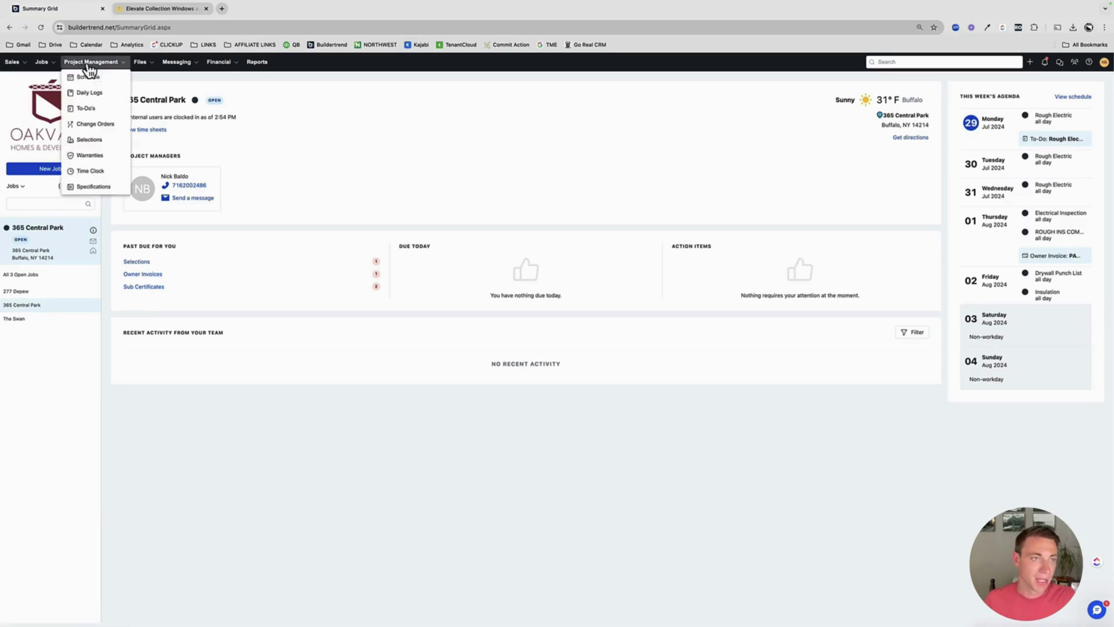
Show the 365 Central Park schedule as a list and delete all 32 items
click(86, 78)
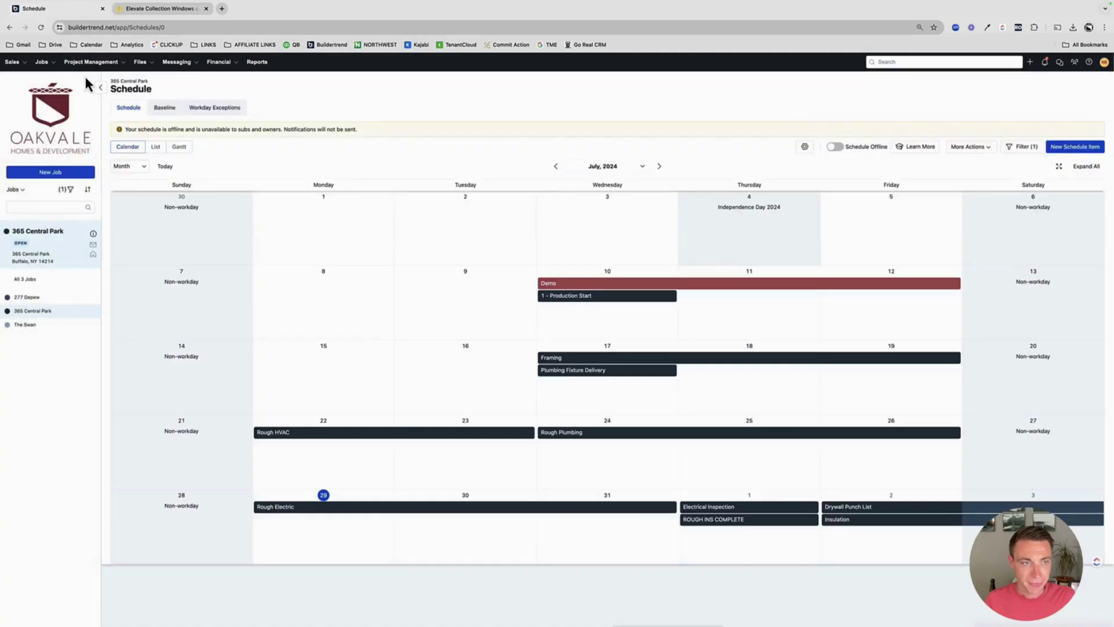
click(155, 147)
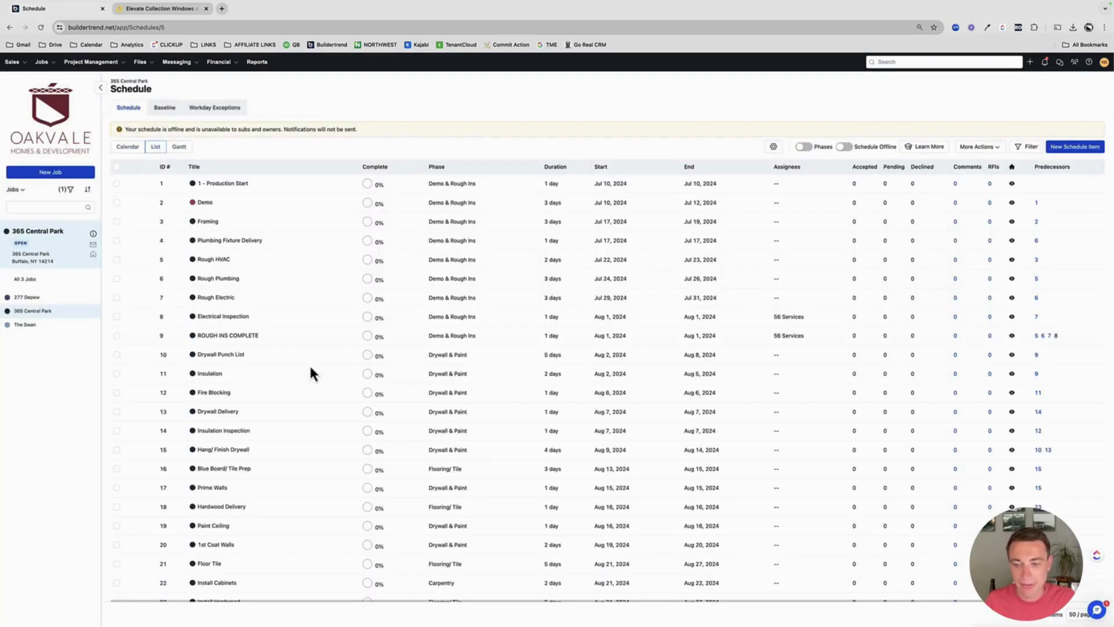
scroll(309, 363, down, 5)
scroll(308, 361, up, 1)
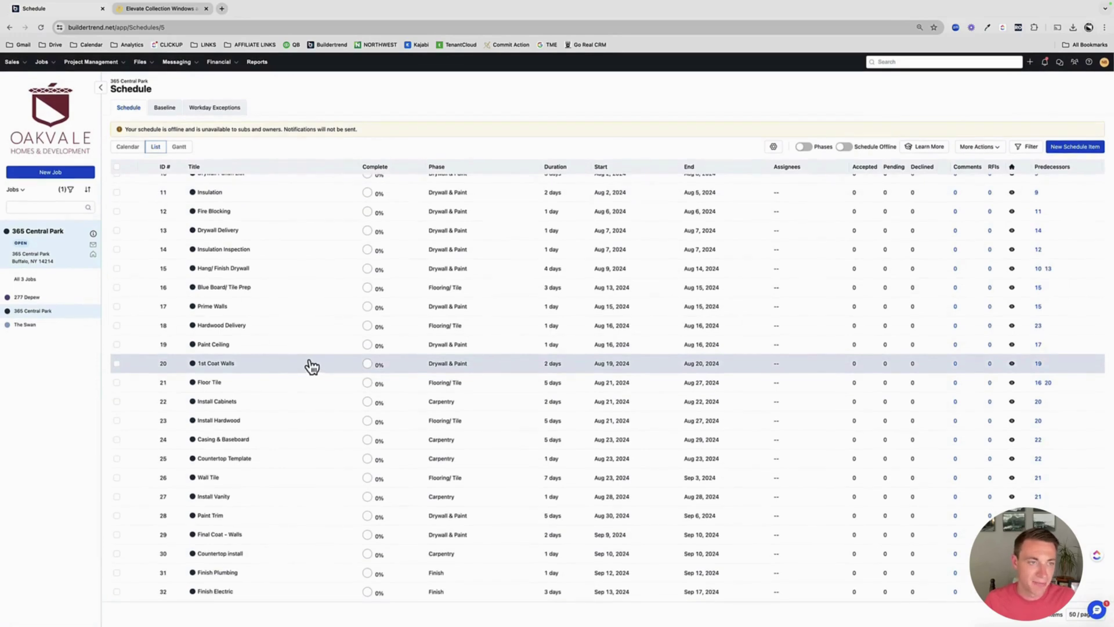
click(118, 167)
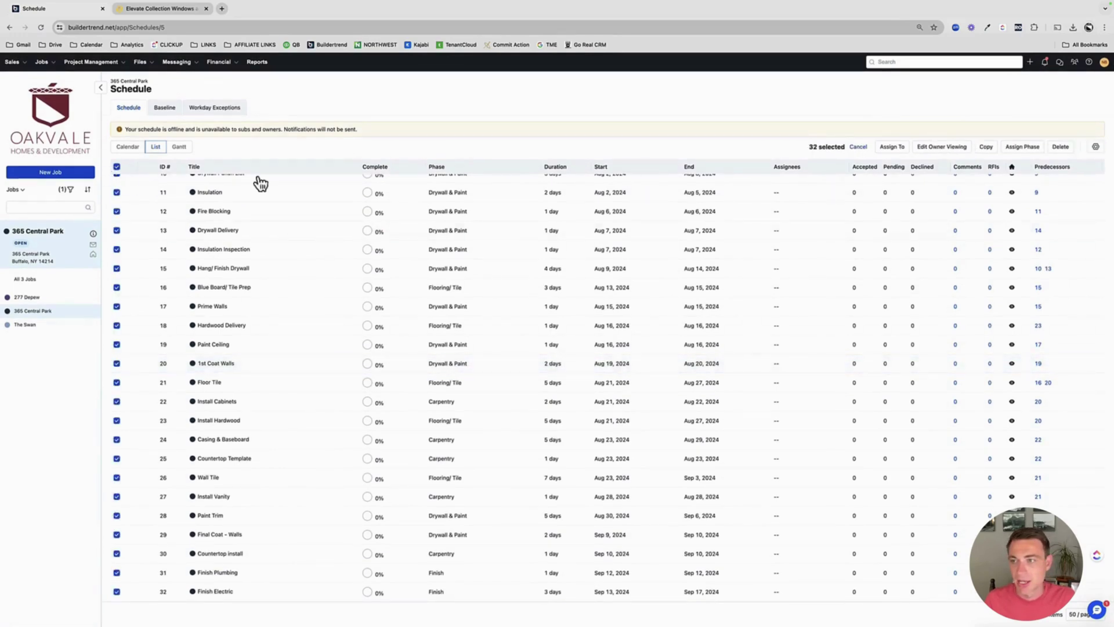
click(1060, 148)
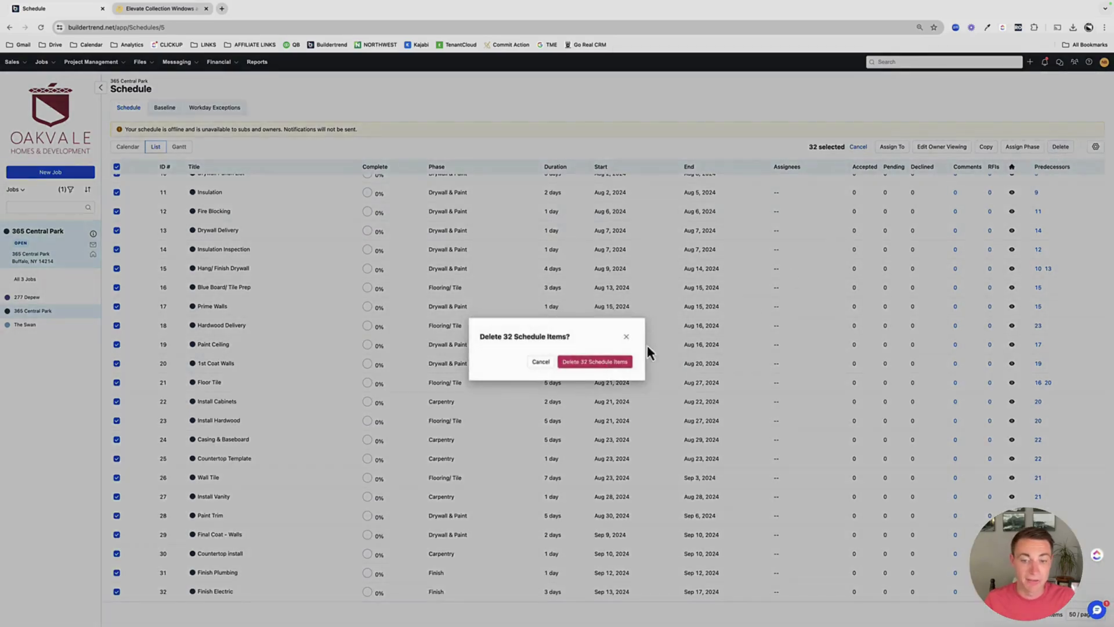
click(607, 366)
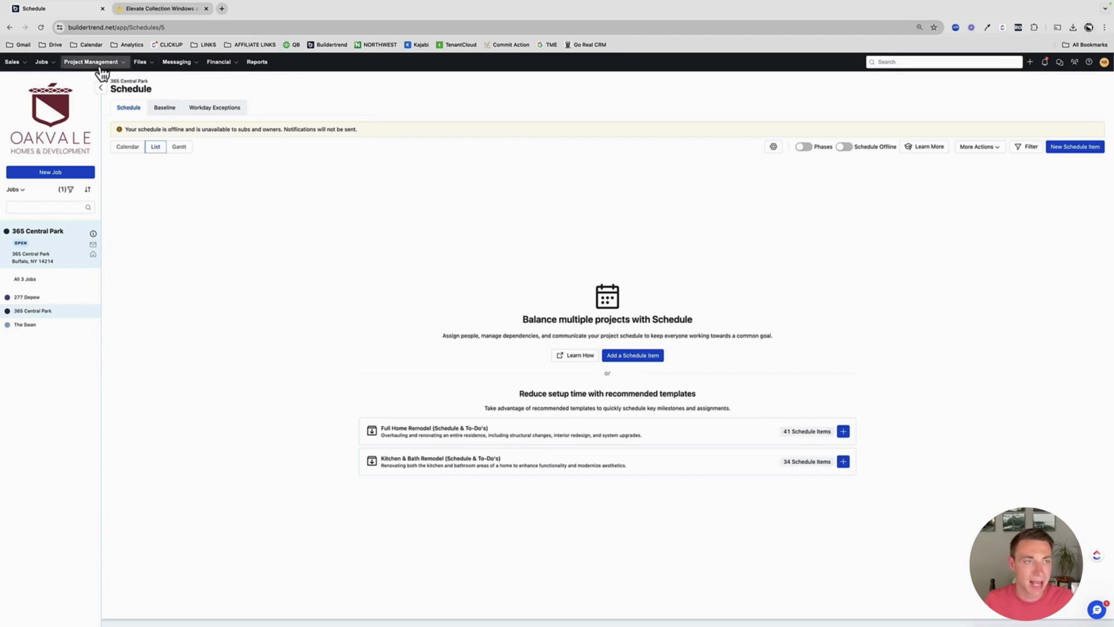
Delete both to-dos from the 365 Central Park job
mouse_move(99, 69)
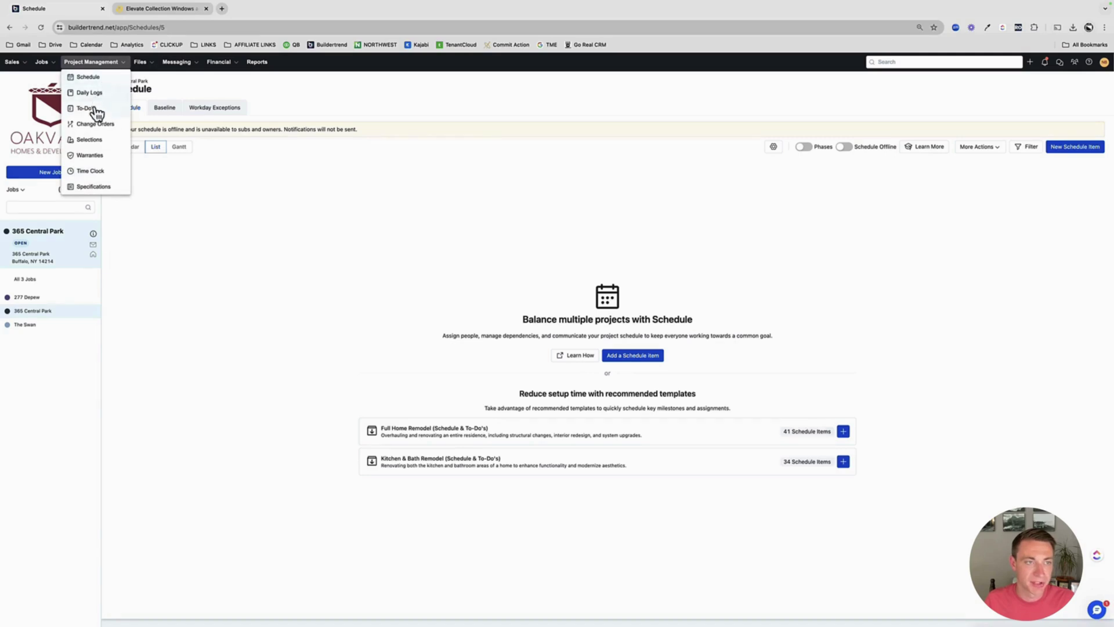
click(94, 109)
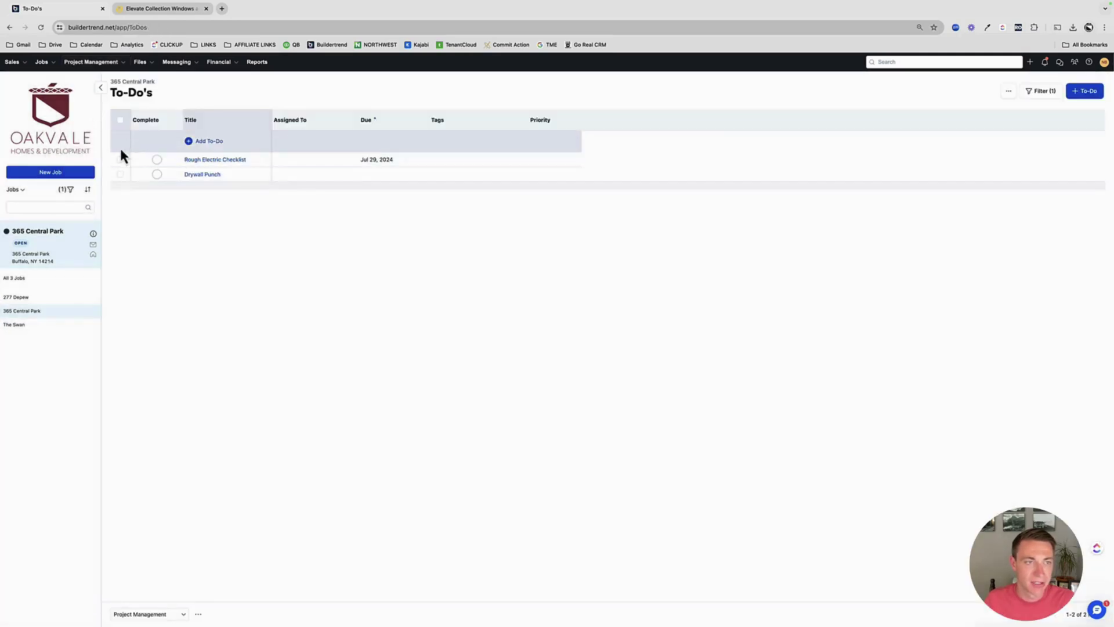
click(120, 120)
click(1088, 91)
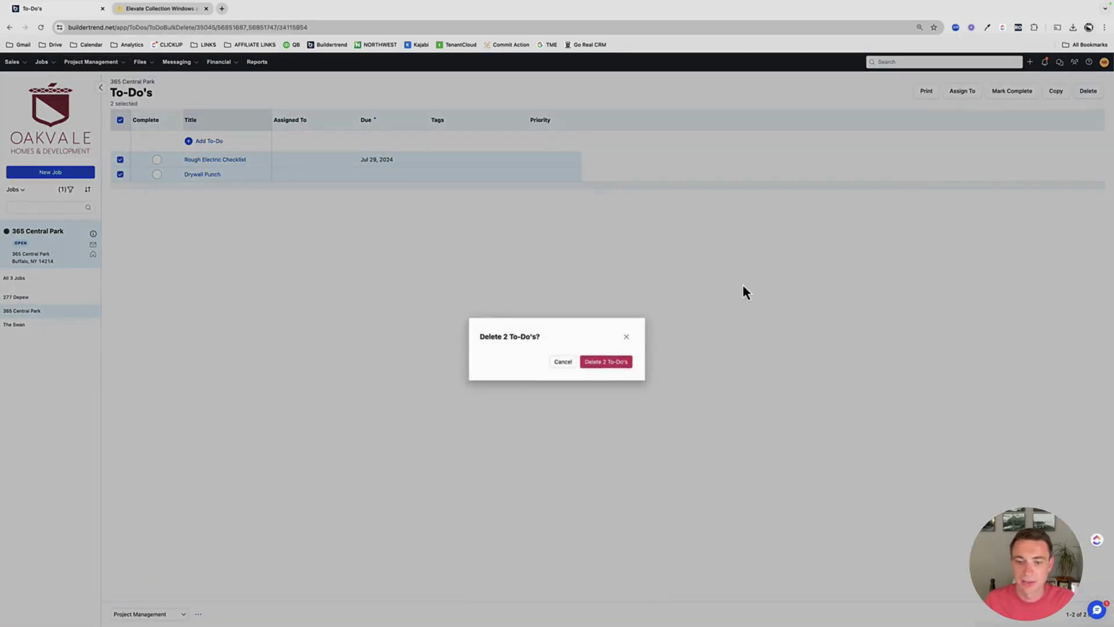
click(618, 361)
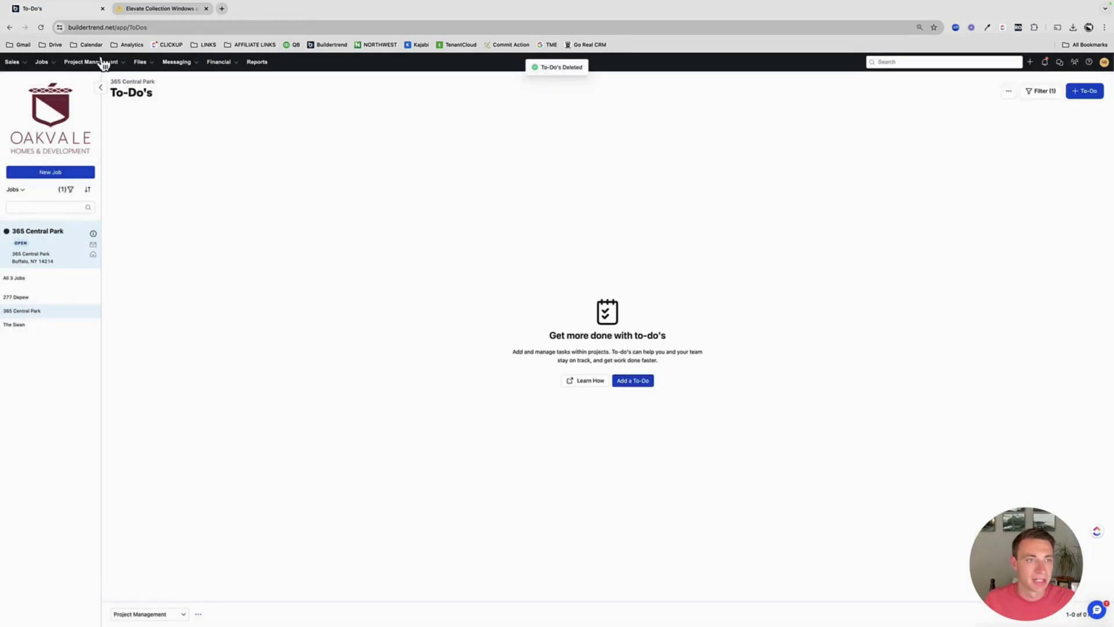
Delete the job's Plumbing Fixtures selection
mouse_move(91, 69)
click(89, 136)
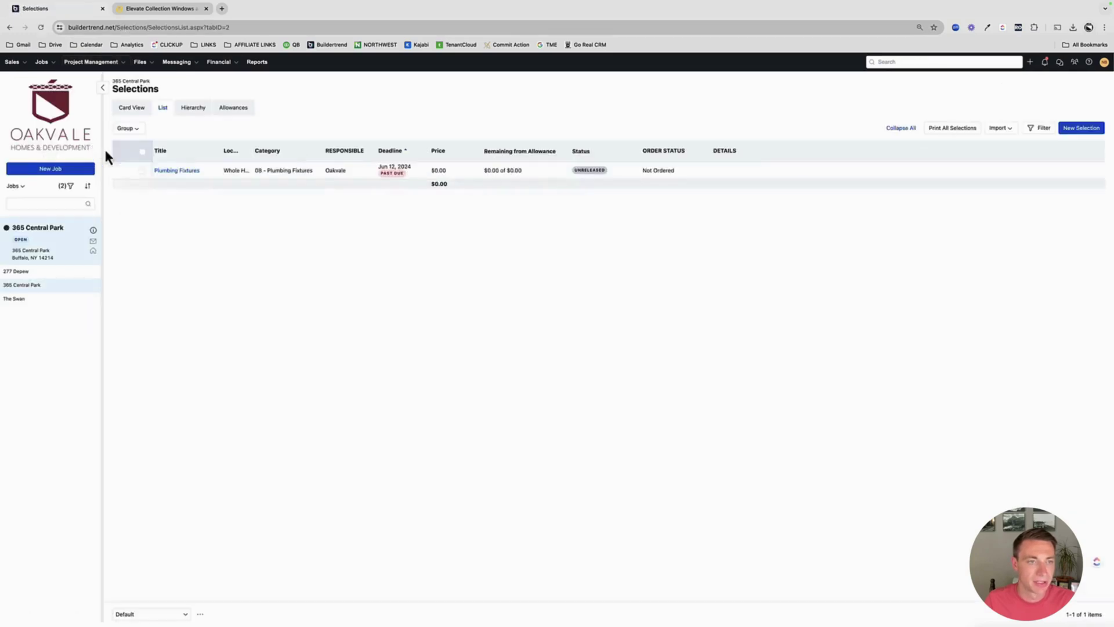
click(142, 152)
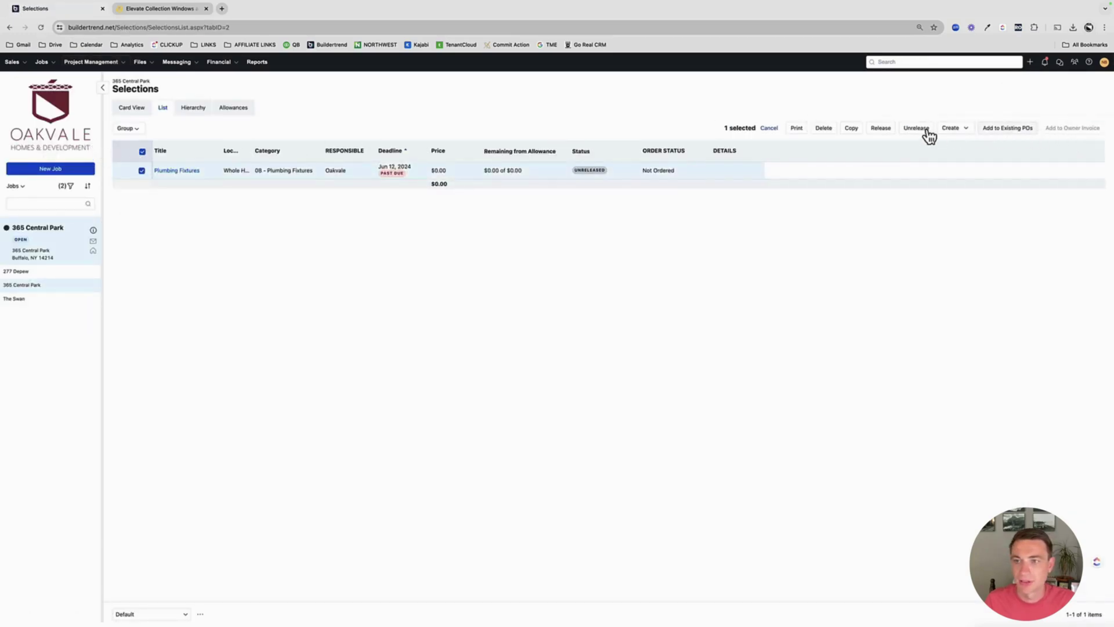
click(824, 129)
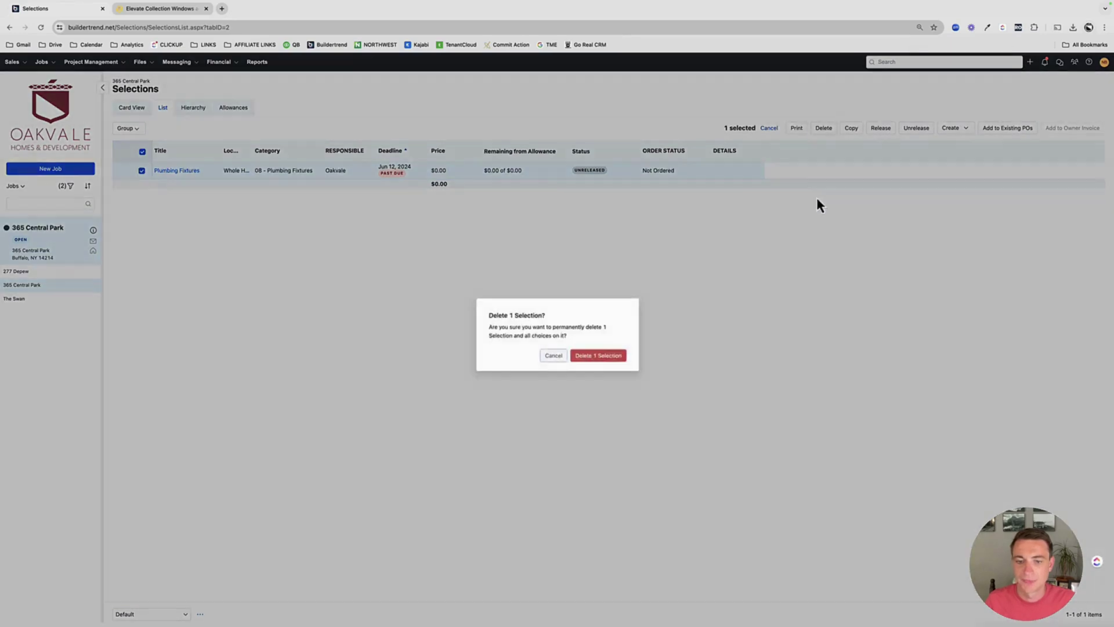
click(594, 357)
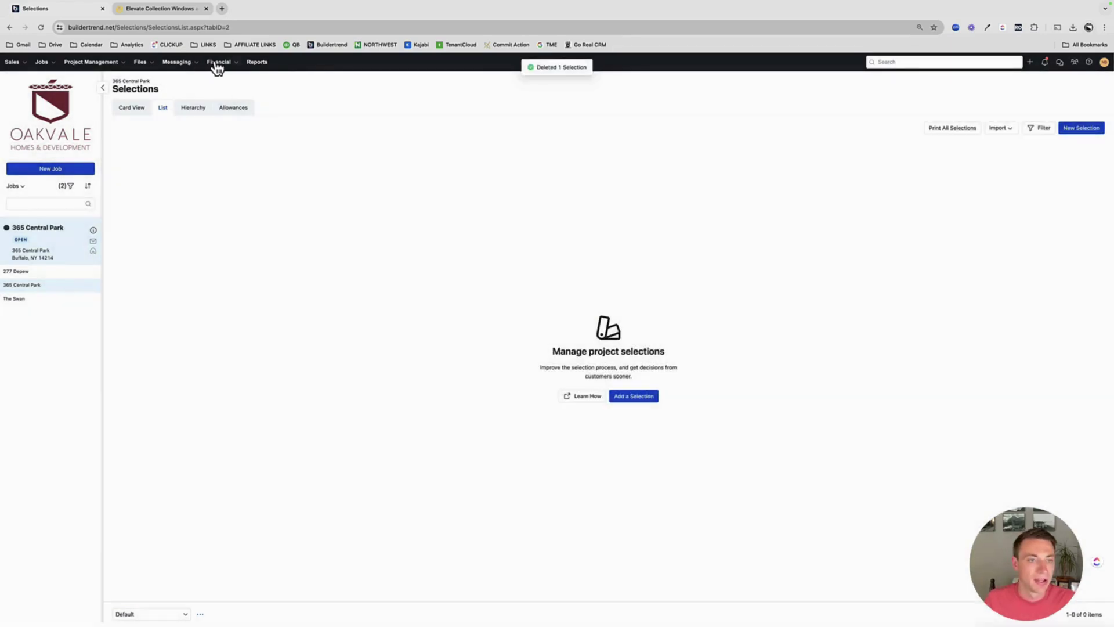
Check the job's purchase orders and job details, then return to the empty schedule
click(216, 63)
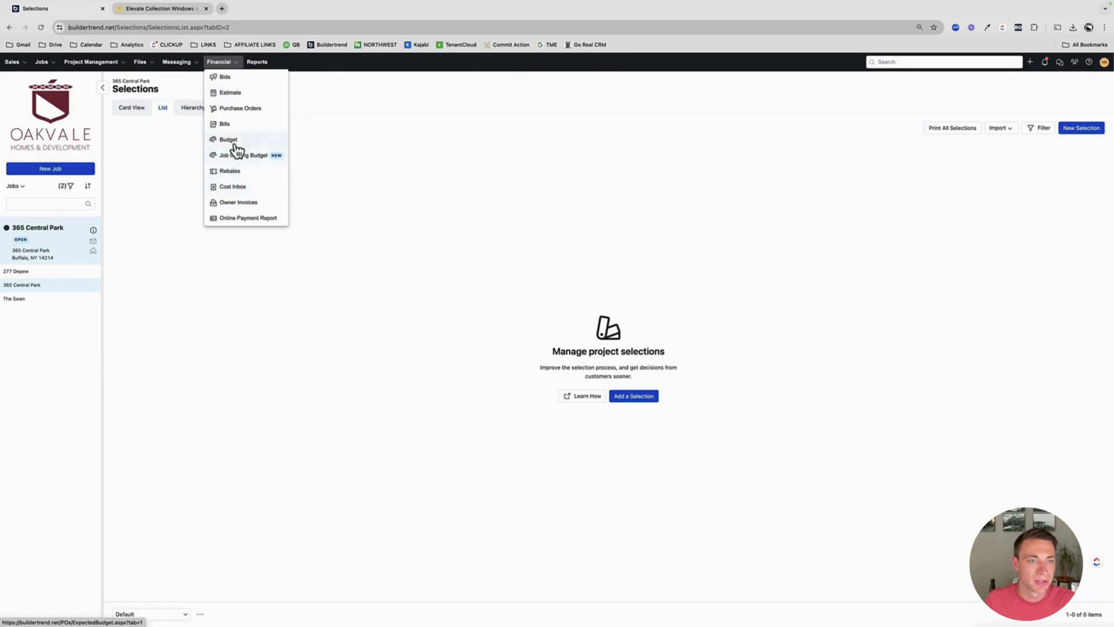
click(240, 108)
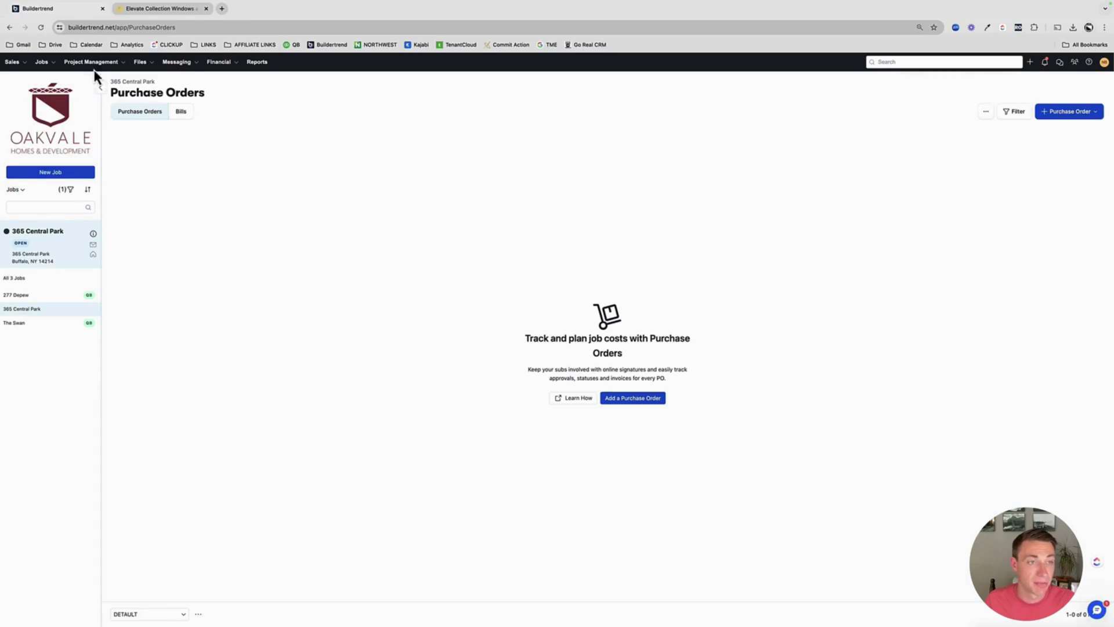
click(94, 63)
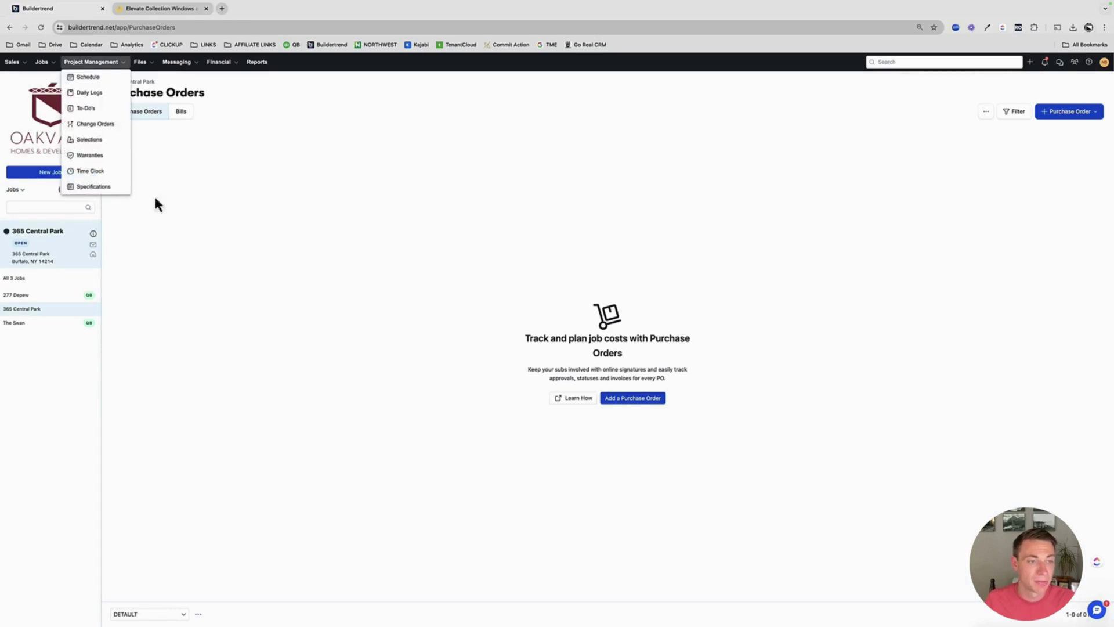
click(92, 234)
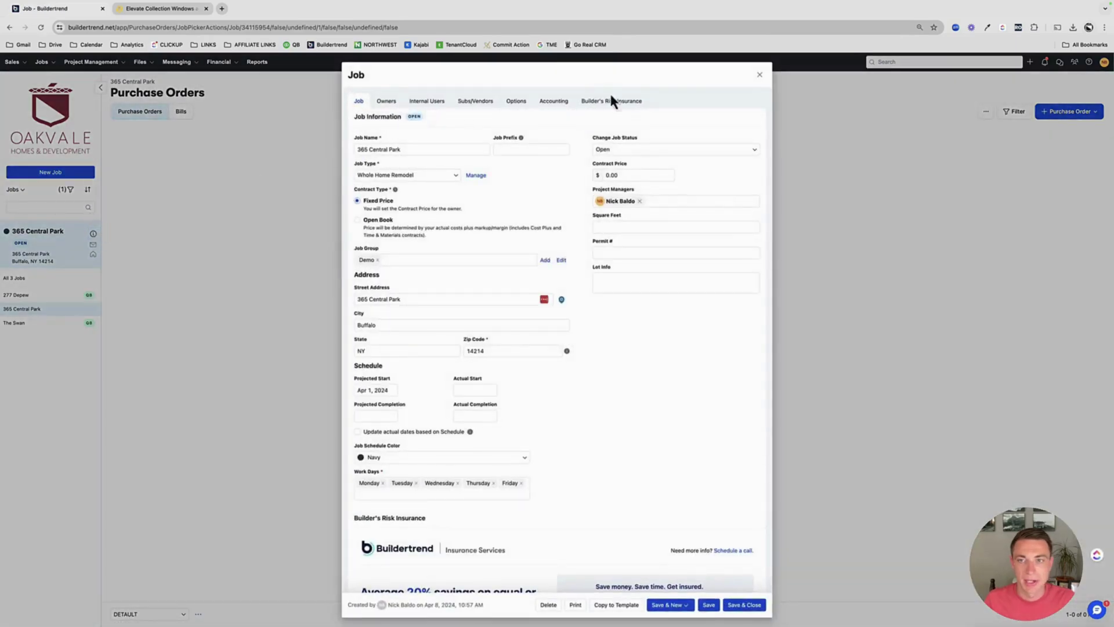
click(760, 75)
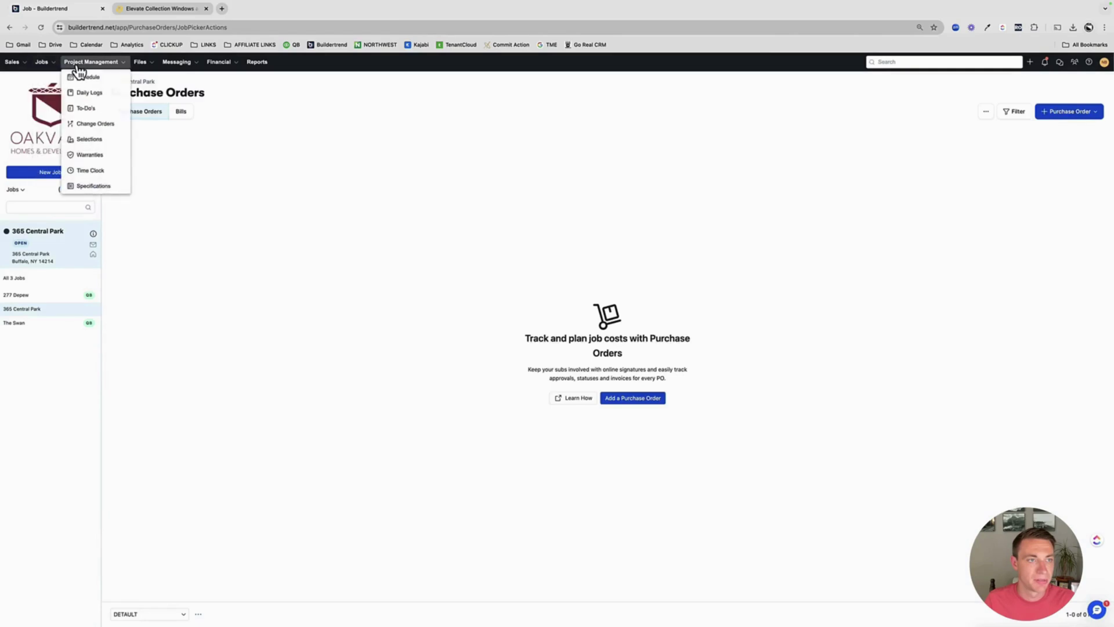
click(81, 78)
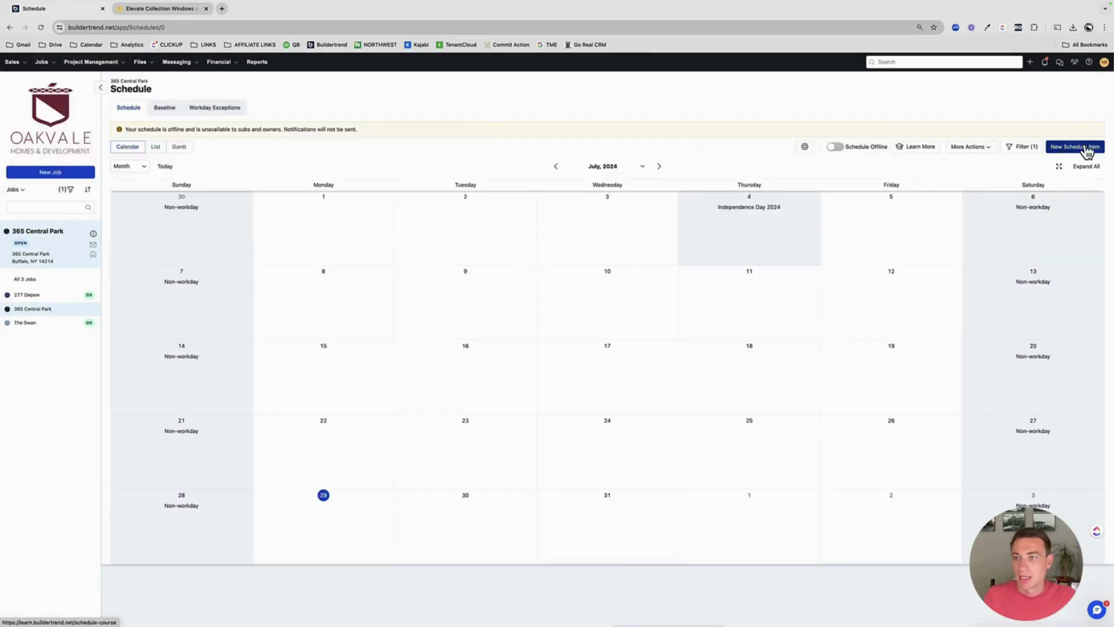
Import from 1 - Master Project Template with a new schedule start date of Aug 12, 2024
click(996, 152)
click(990, 169)
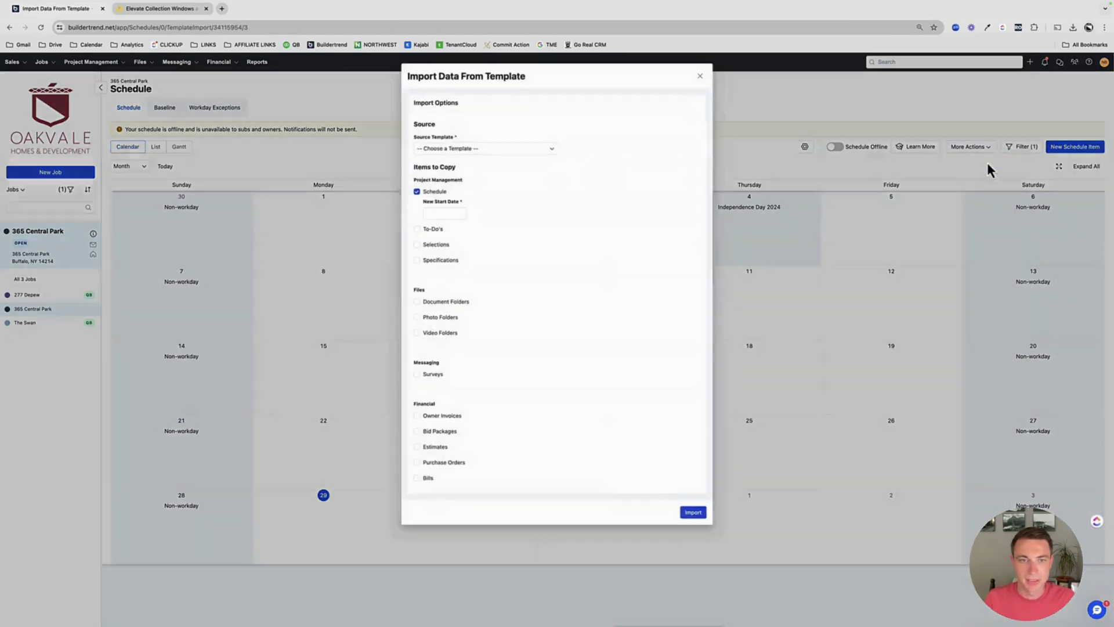
click(464, 148)
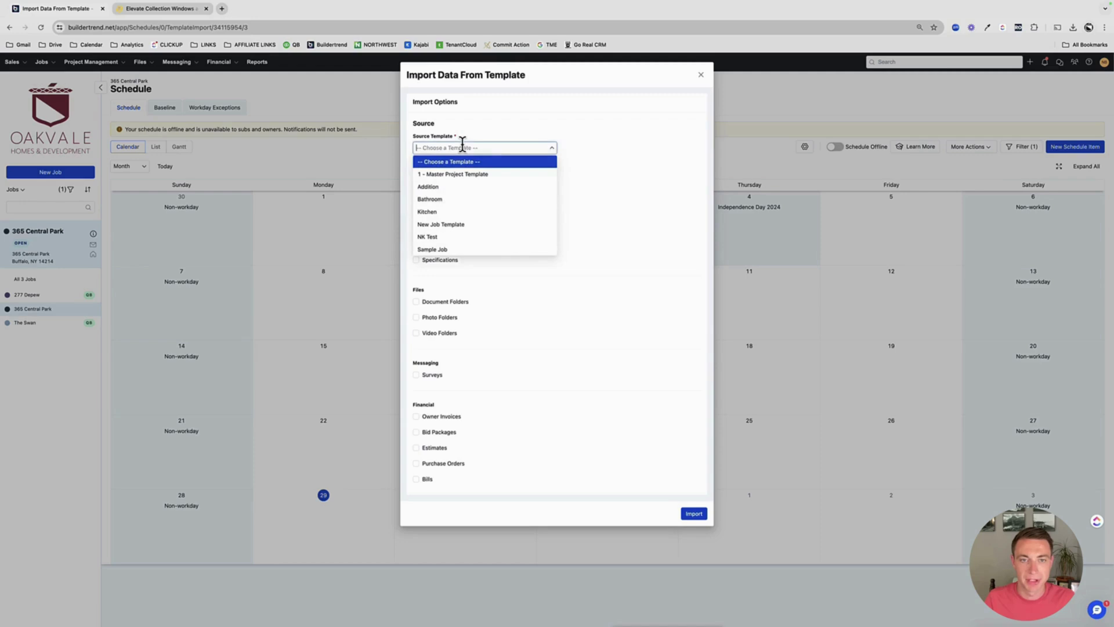
click(469, 175)
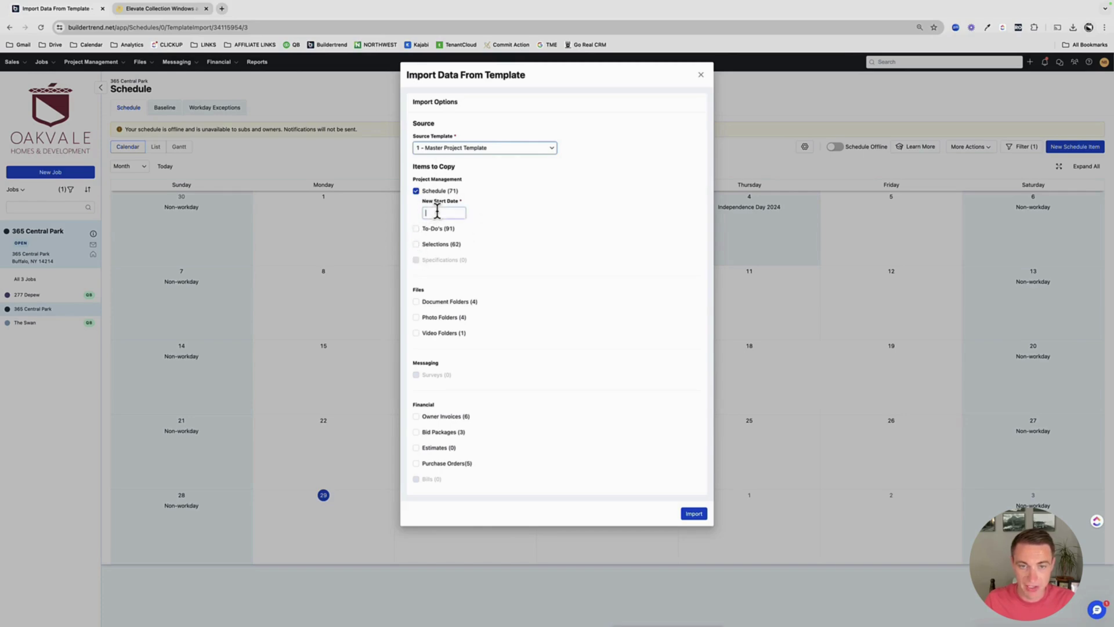
click(437, 211)
click(516, 229)
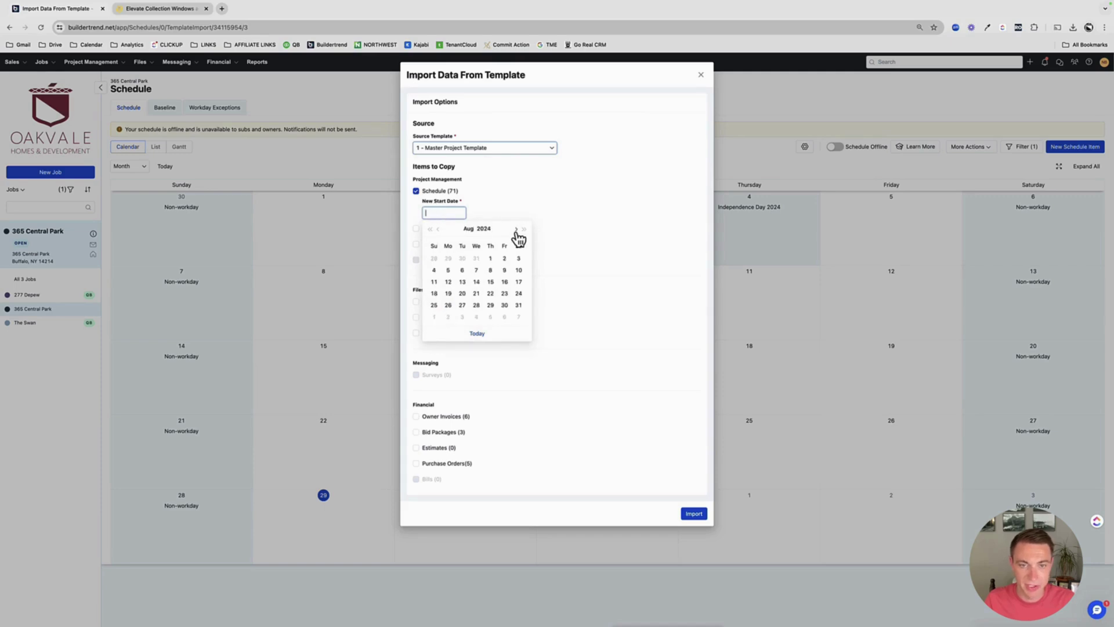
click(449, 283)
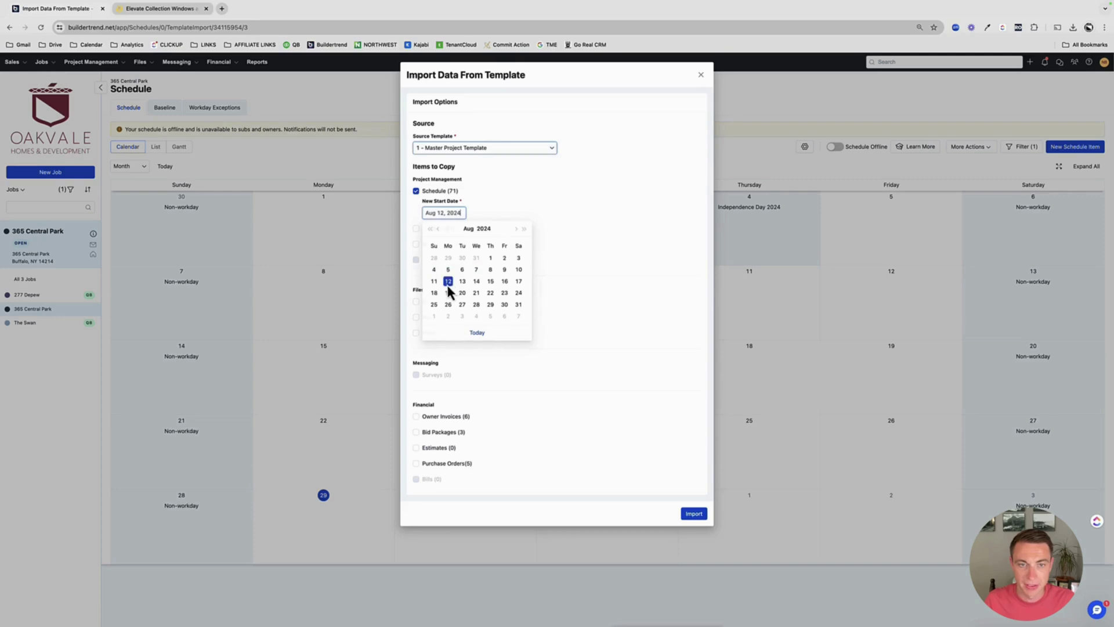
Include to-dos, selections, document (with files), photo and video folders, owner invoices and purchase orders
click(416, 229)
click(416, 244)
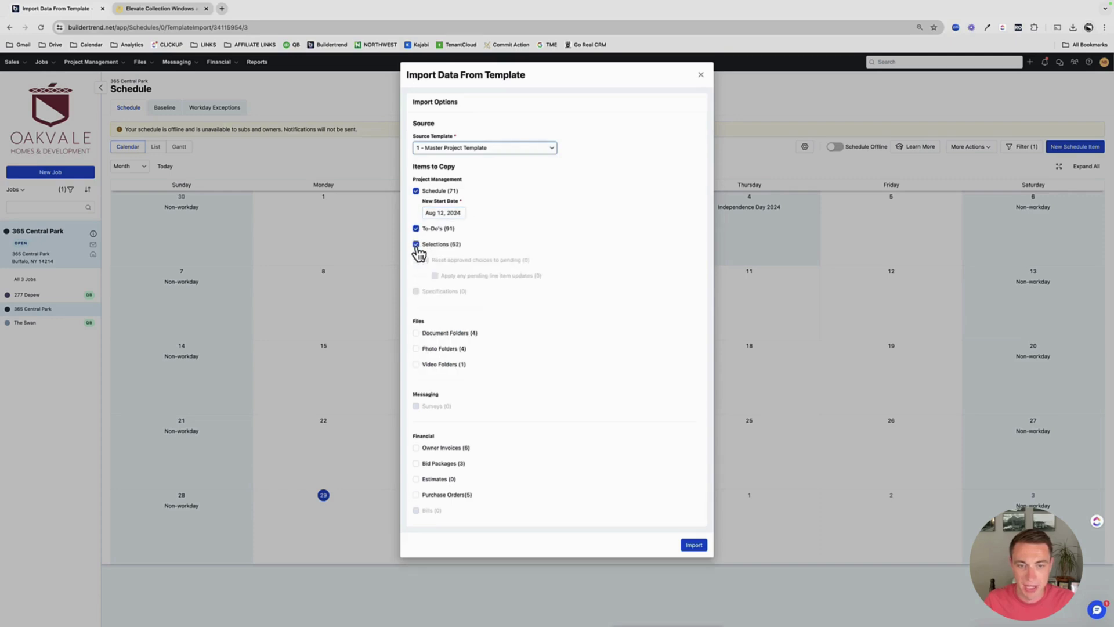
click(416, 333)
click(416, 363)
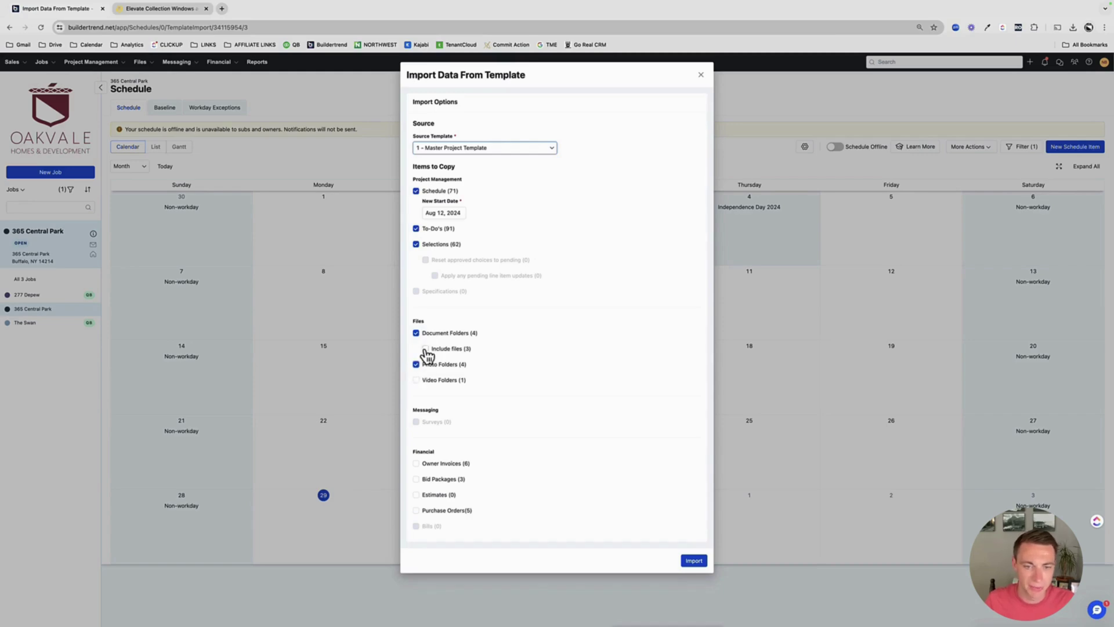
click(424, 350)
click(417, 381)
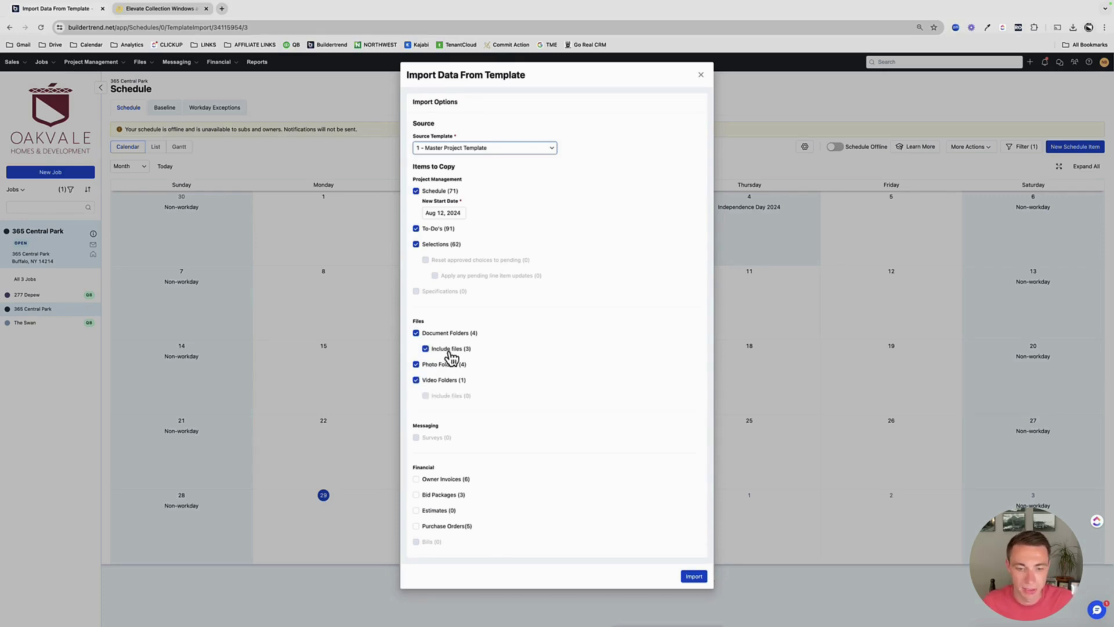
click(417, 479)
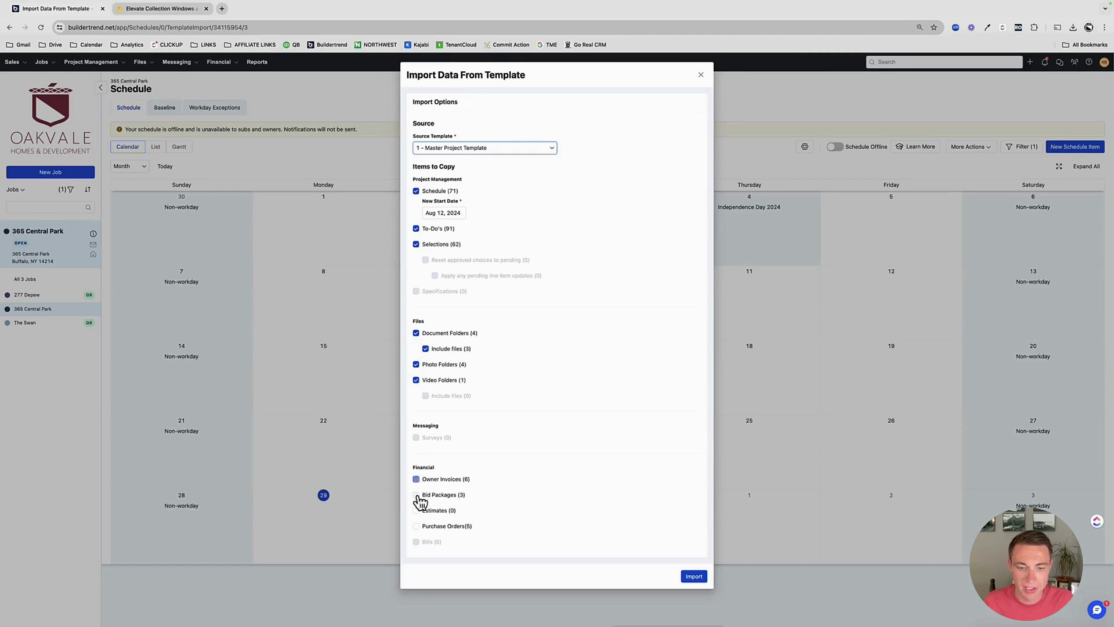
click(417, 527)
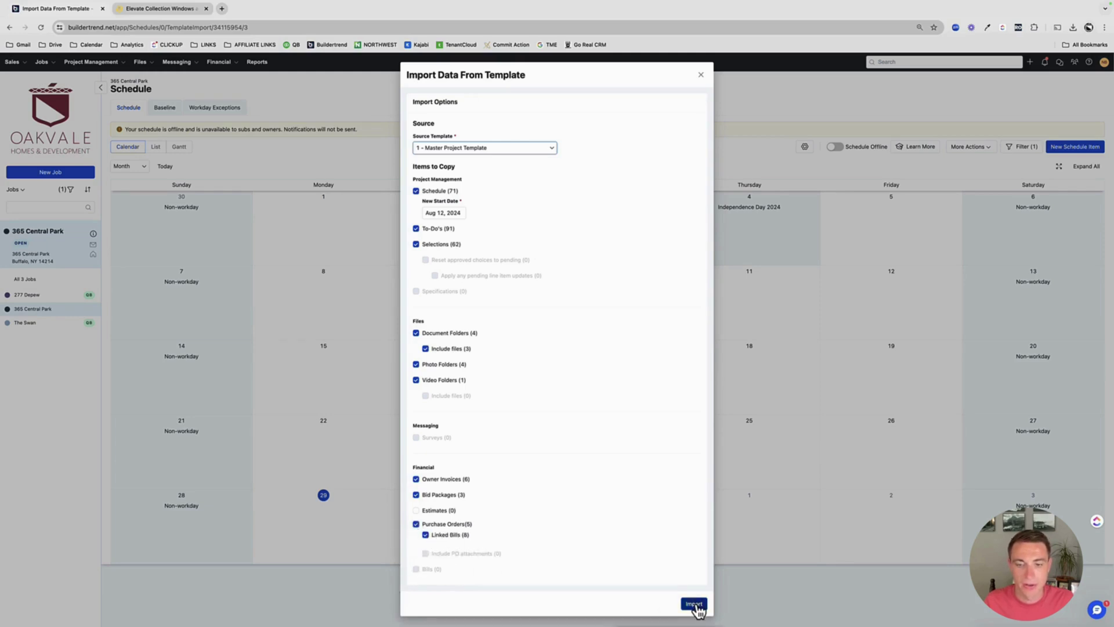
Run the import, adding the template's subs/vendors and internal user to the job with updated permissions
click(694, 605)
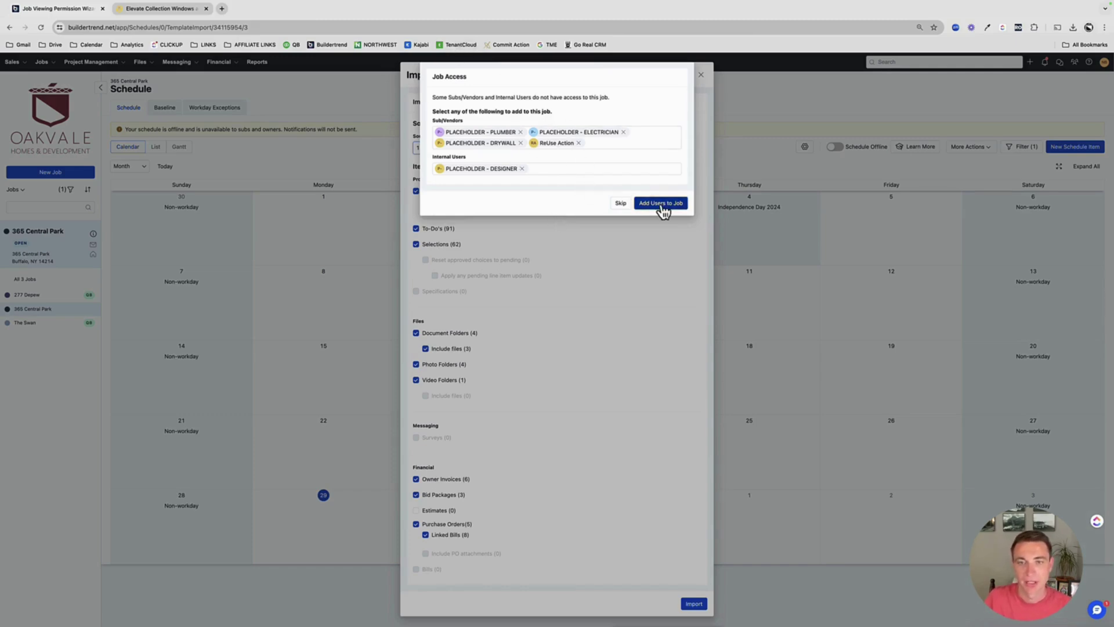
click(663, 204)
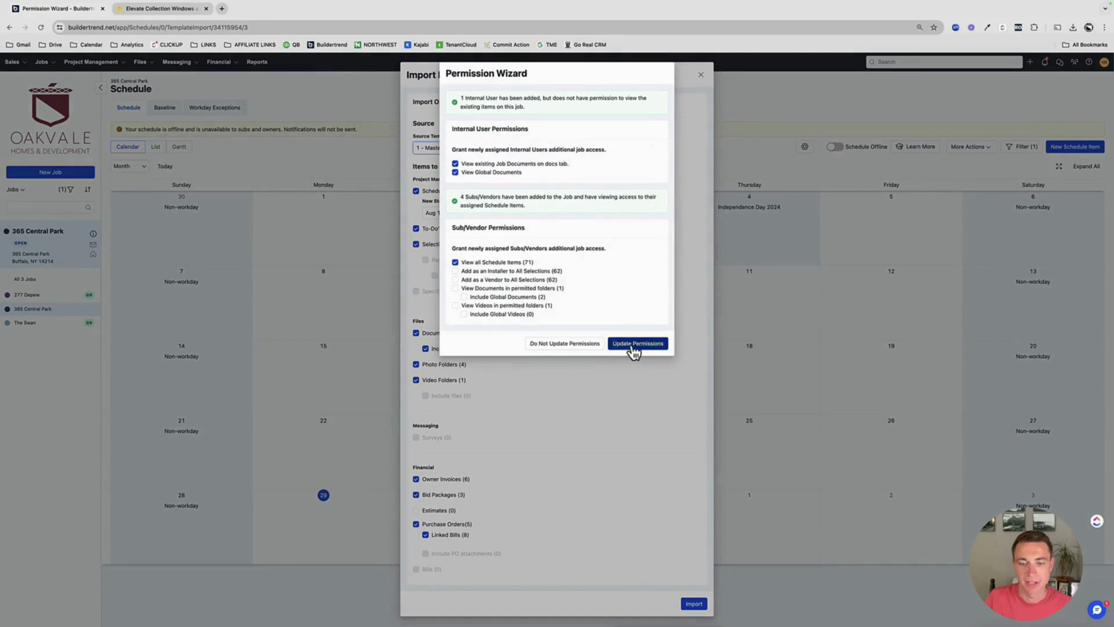
click(634, 346)
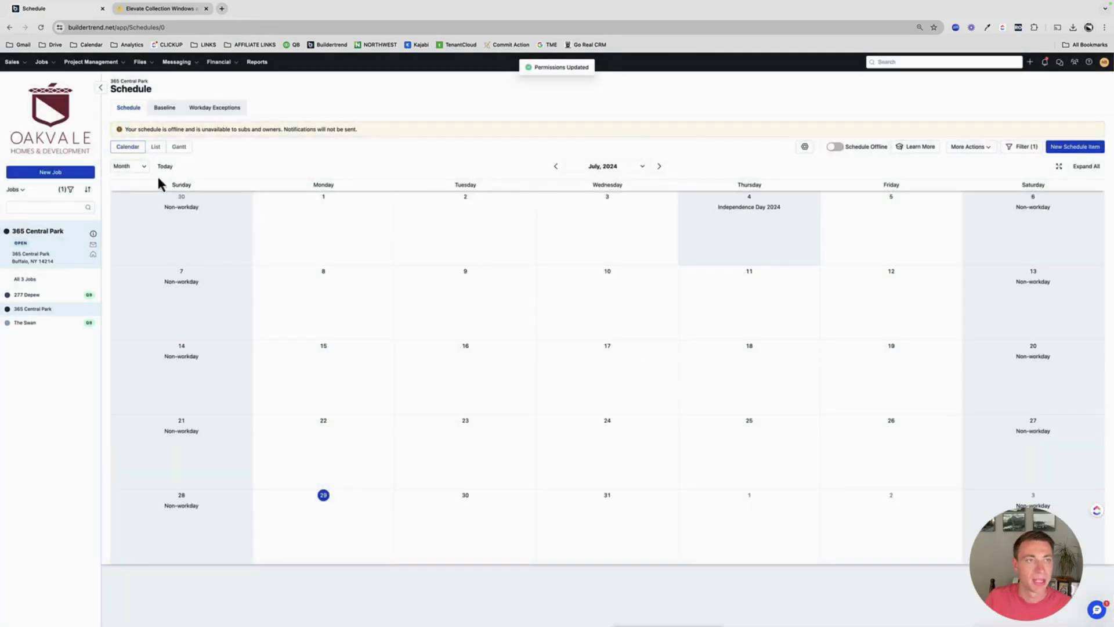
Review the imported schedule in Gantt view and glance at the job's to-do list
click(189, 151)
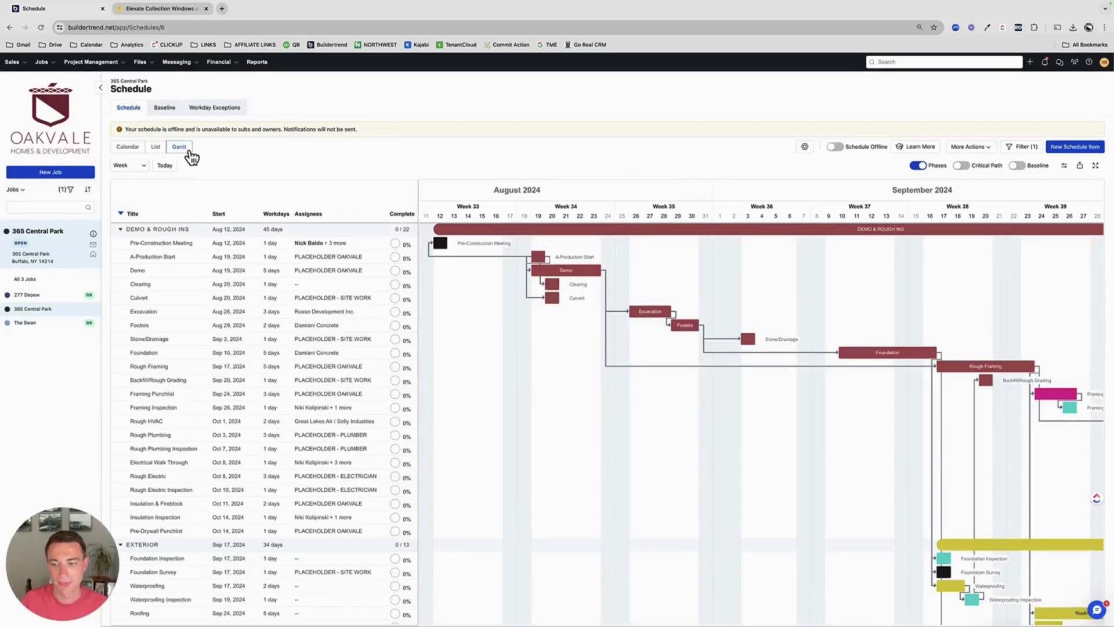
scroll(628, 381, down, 15)
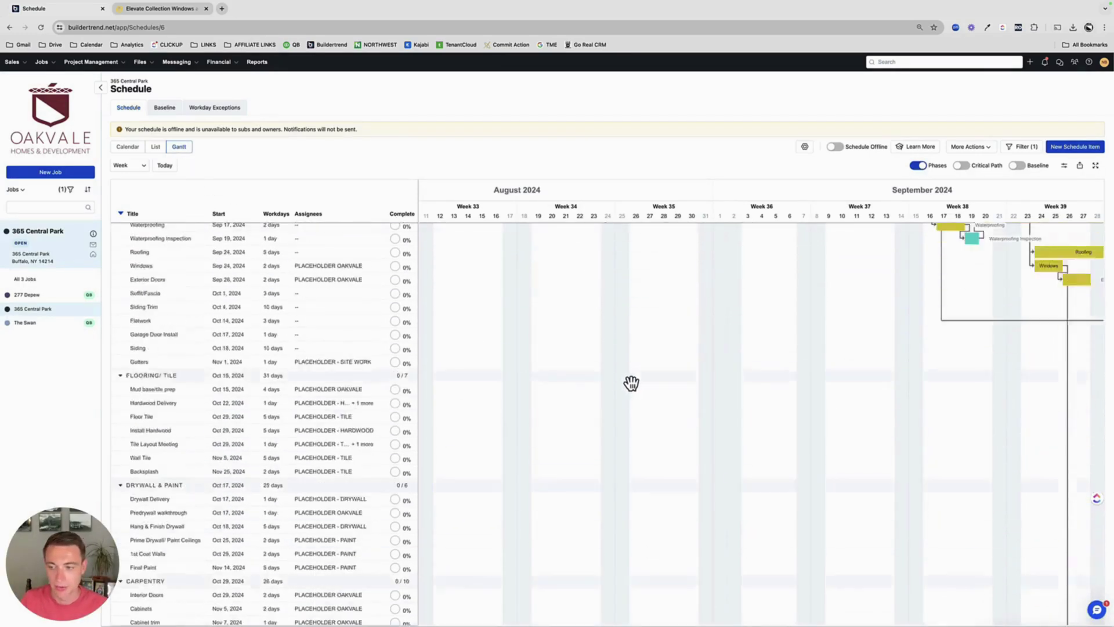
scroll(628, 382, right, 15)
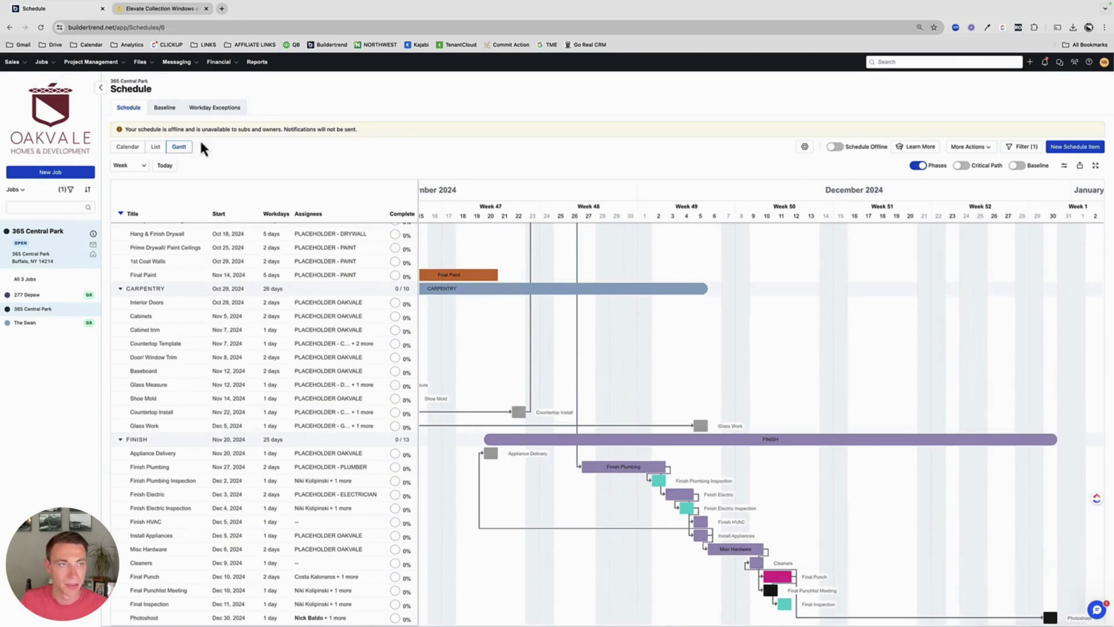
mouse_move(85, 62)
click(86, 109)
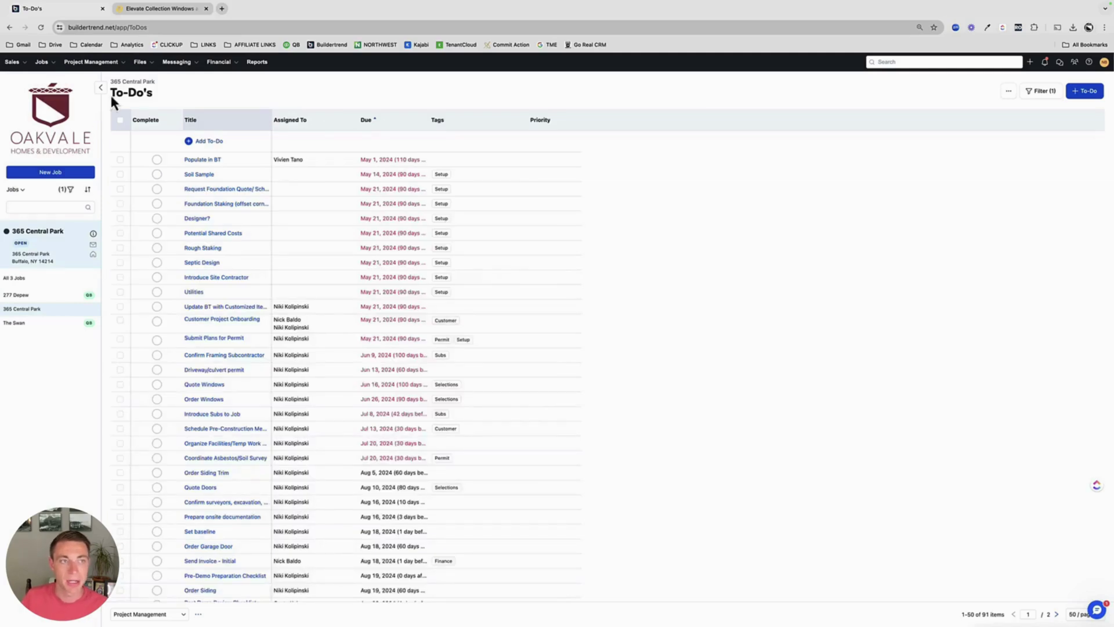
click(105, 78)
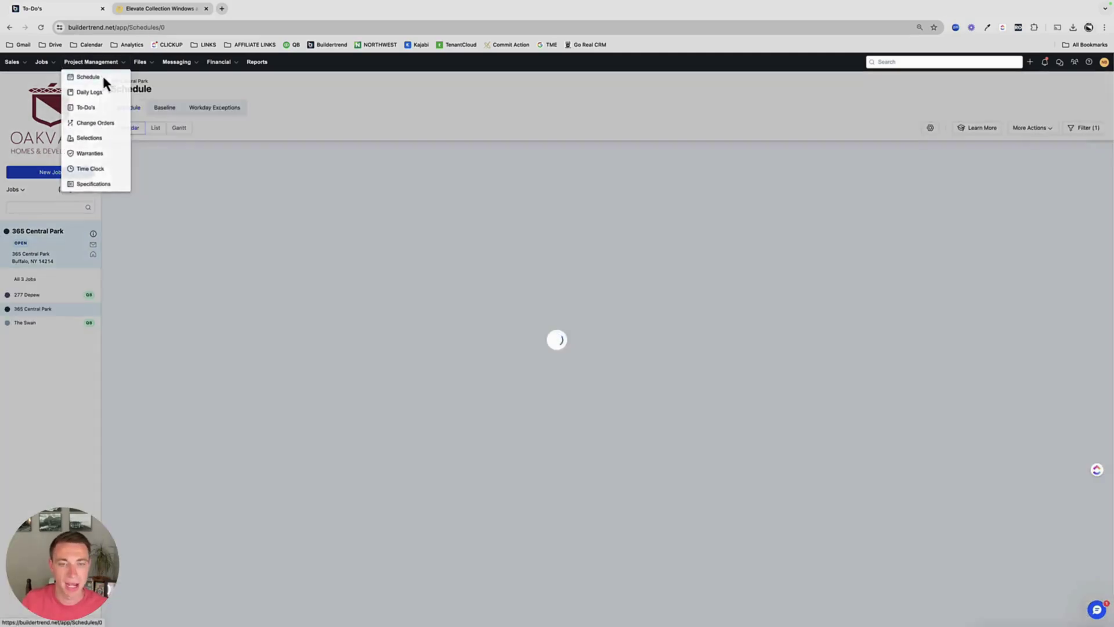
click(188, 149)
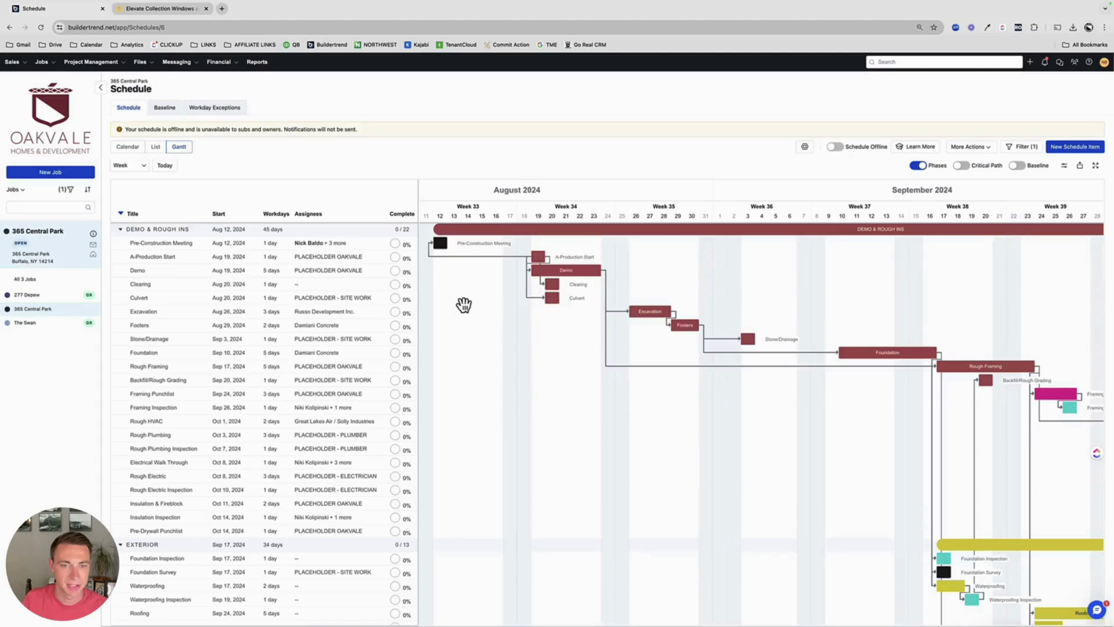
Set A-Production Start's start date to Aug 4, 2025 and save
mouse_move(553, 282)
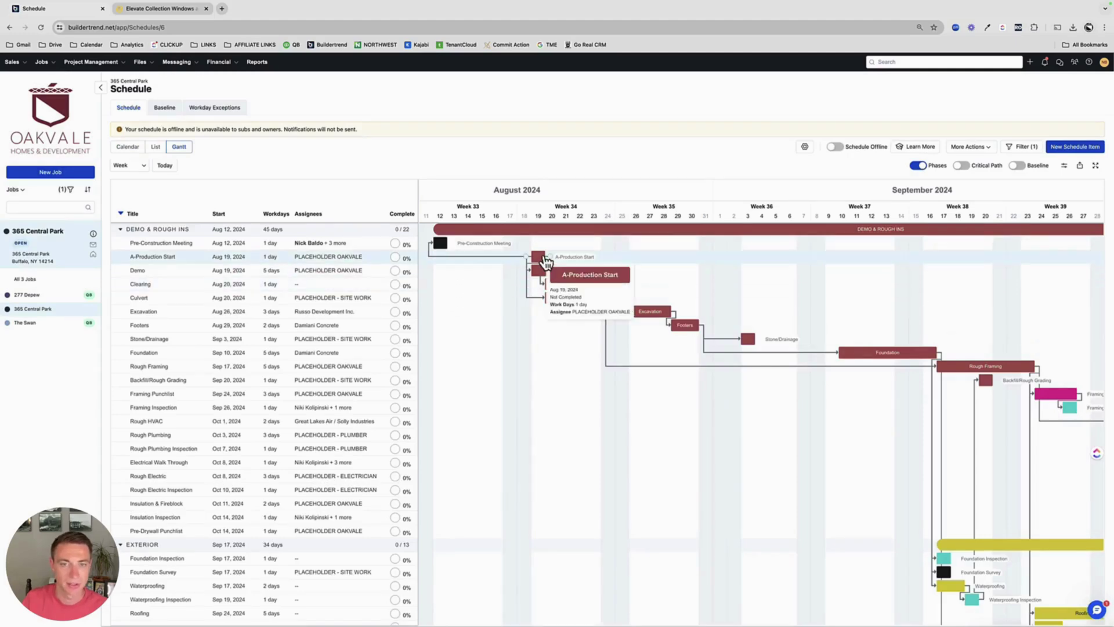
click(544, 257)
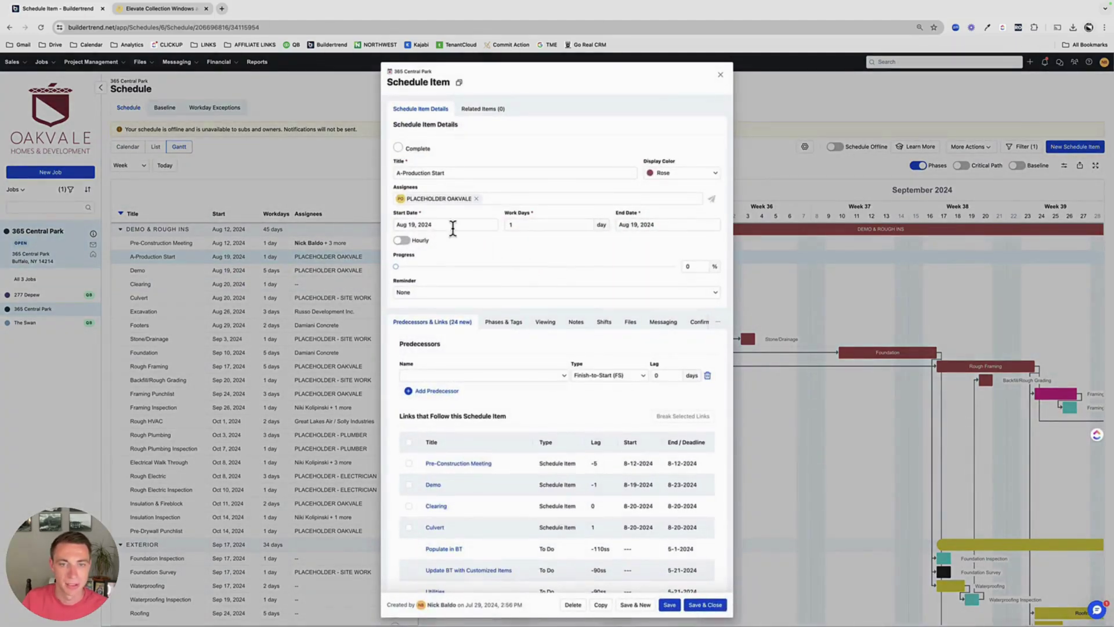
click(471, 224)
click(494, 240)
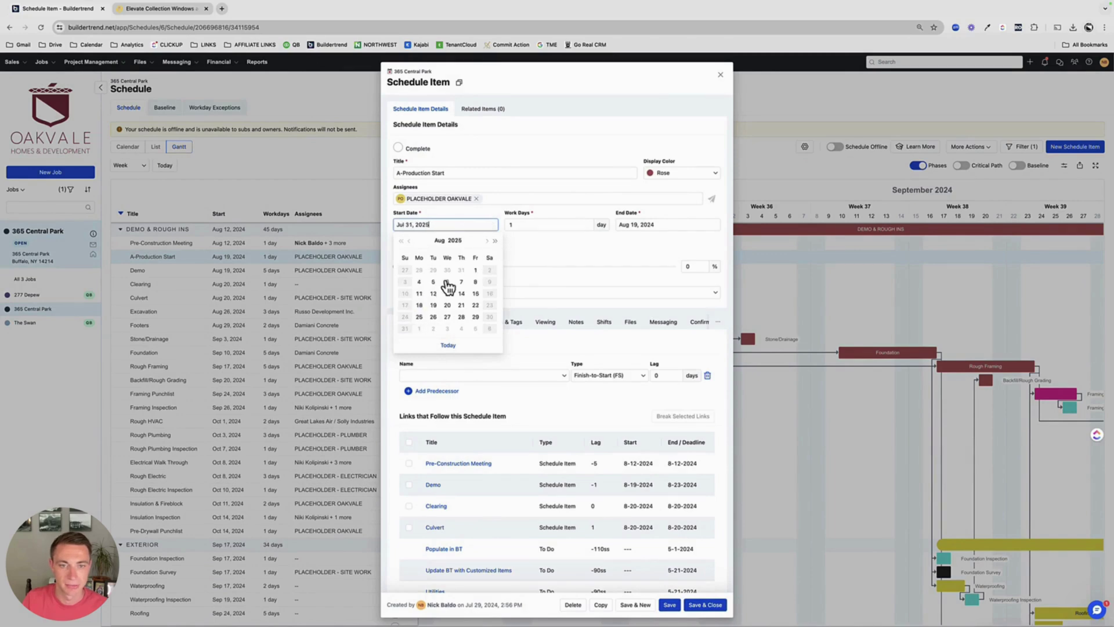
click(419, 281)
click(707, 604)
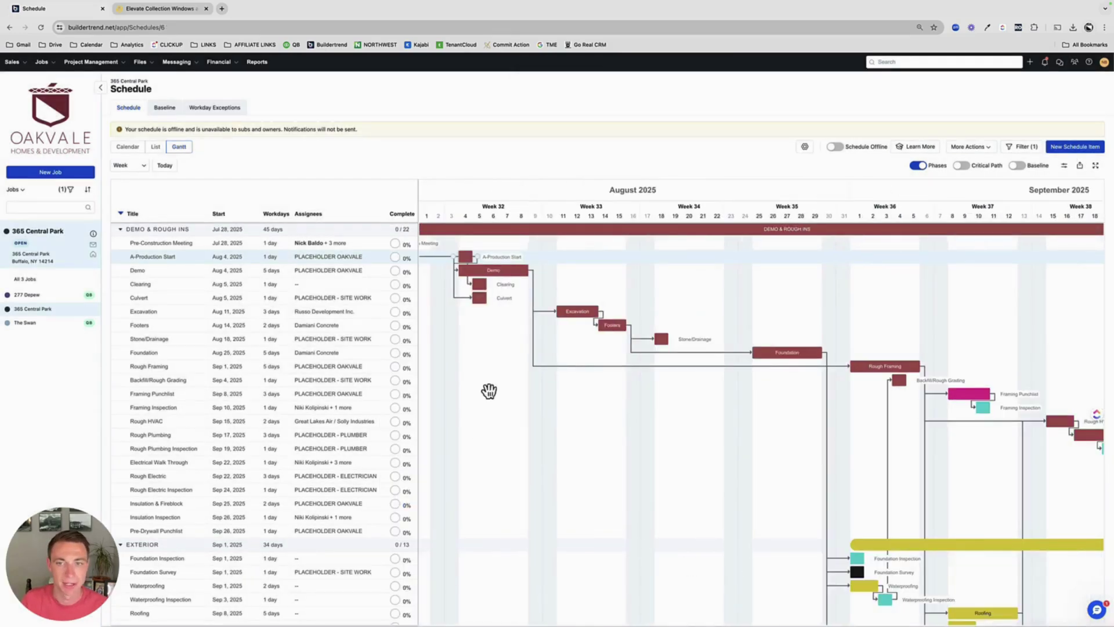
Review the to-do dates, then browse the Documents folders, including Architect/ Designer
click(81, 72)
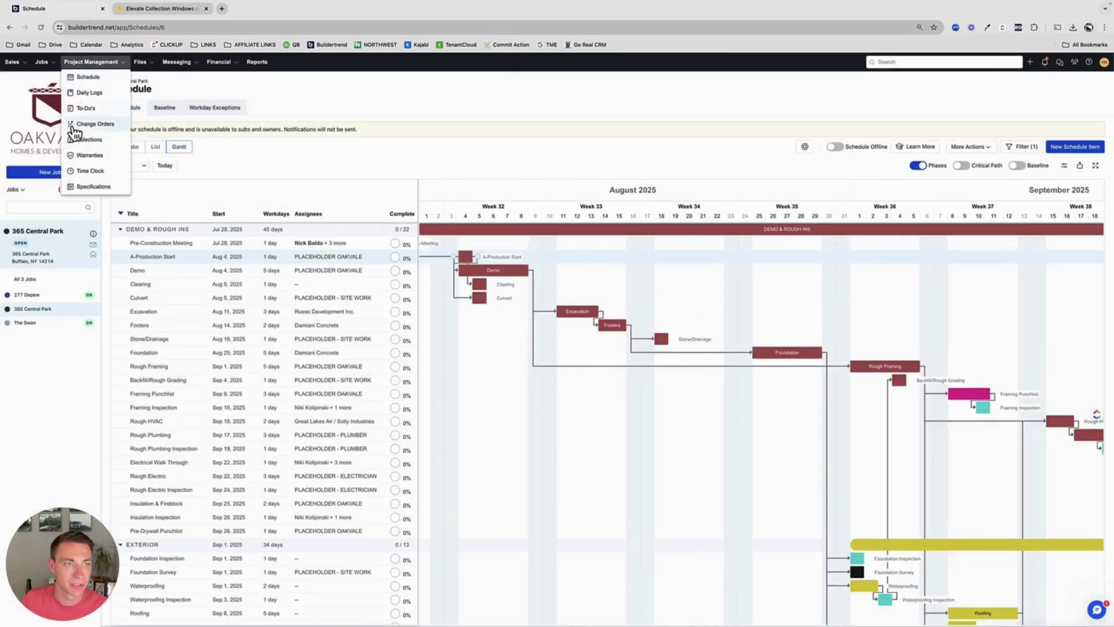
click(79, 113)
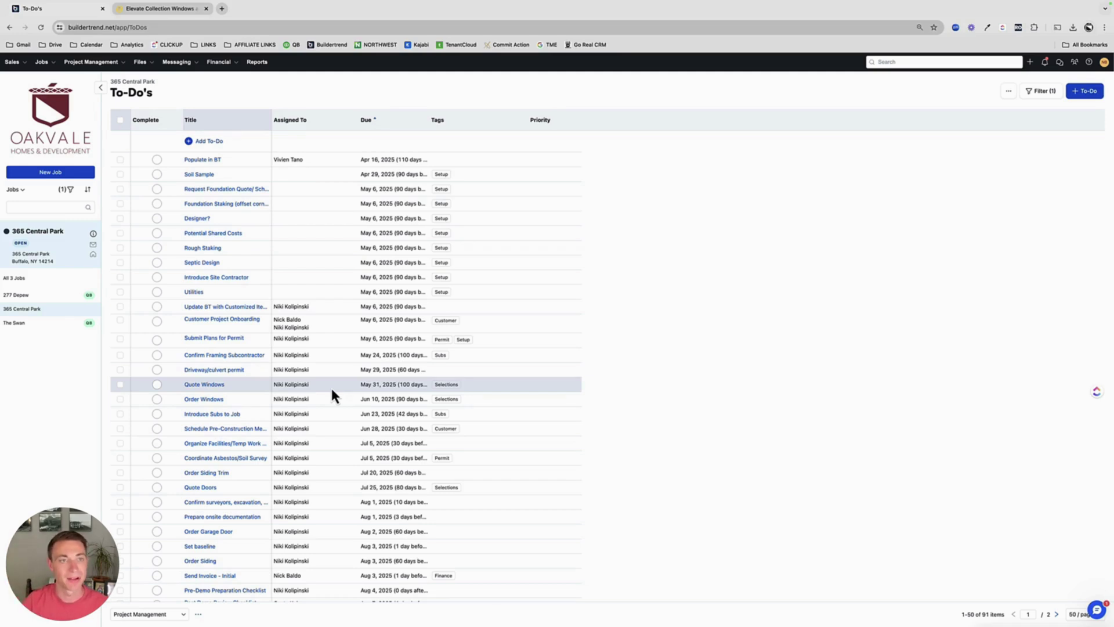
click(150, 78)
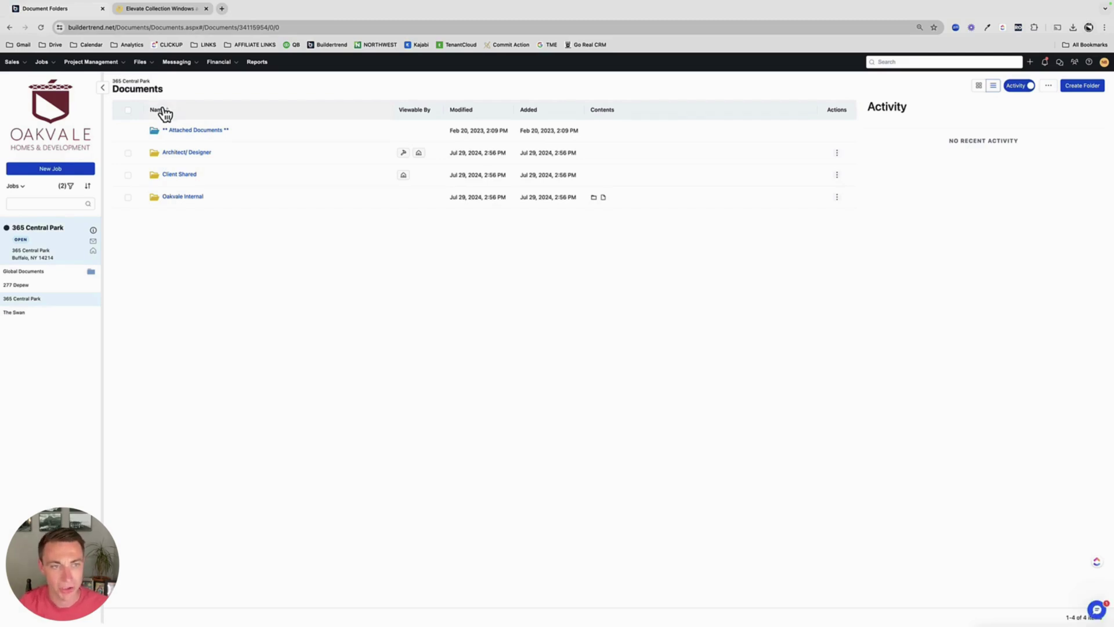
click(181, 153)
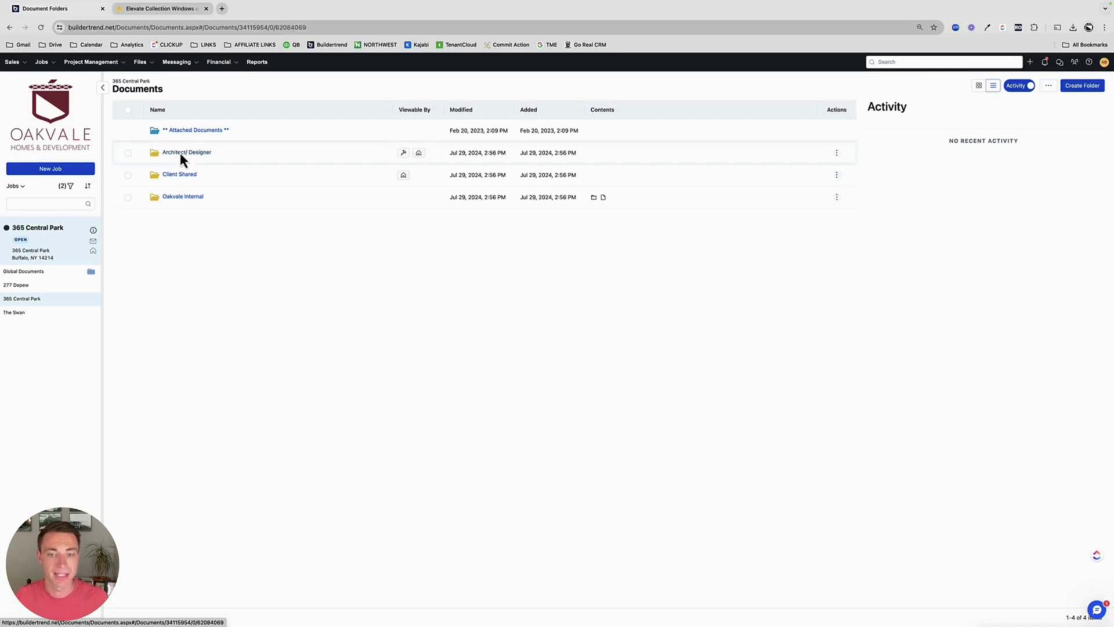
click(141, 61)
click(152, 78)
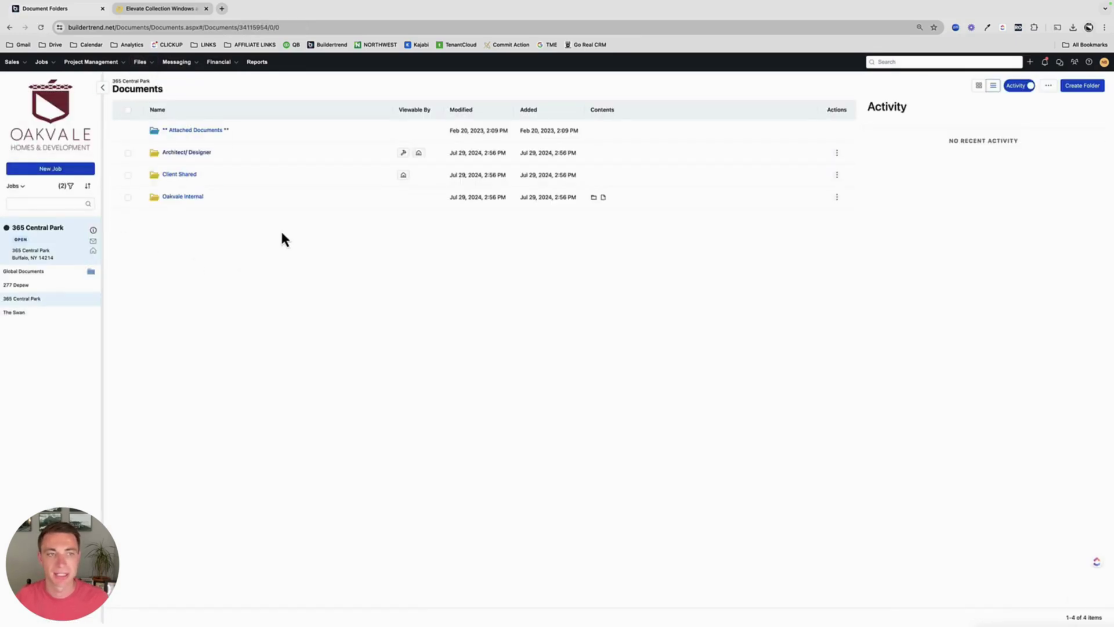
Filter the 365 Central Park to-dos by the Designer tag, leaving the Oct 6 and Oct 15 items
click(93, 62)
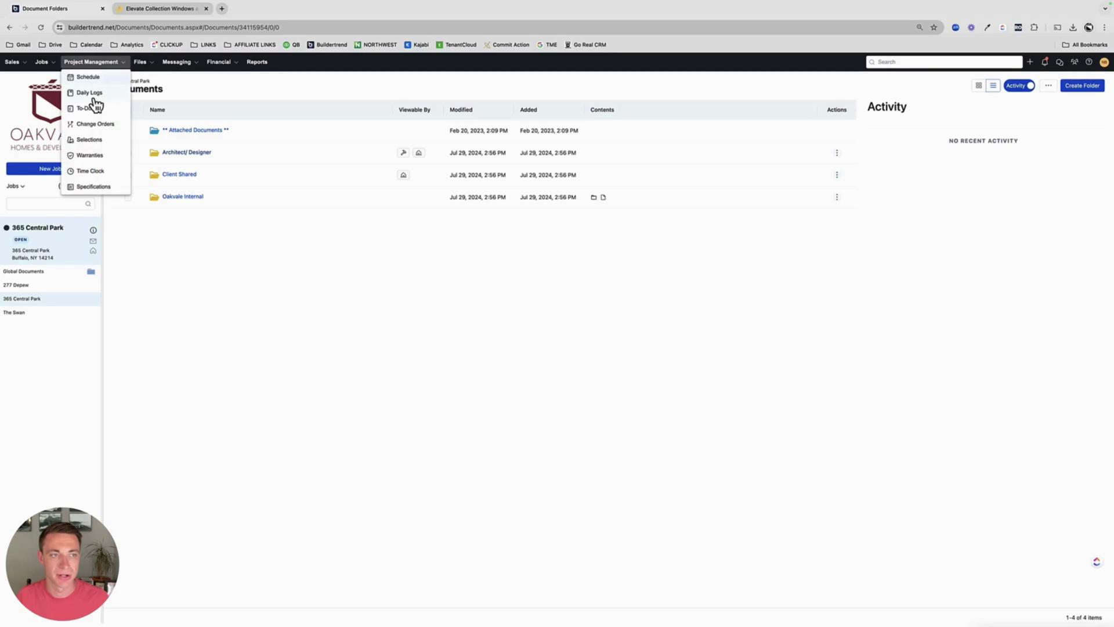
click(91, 109)
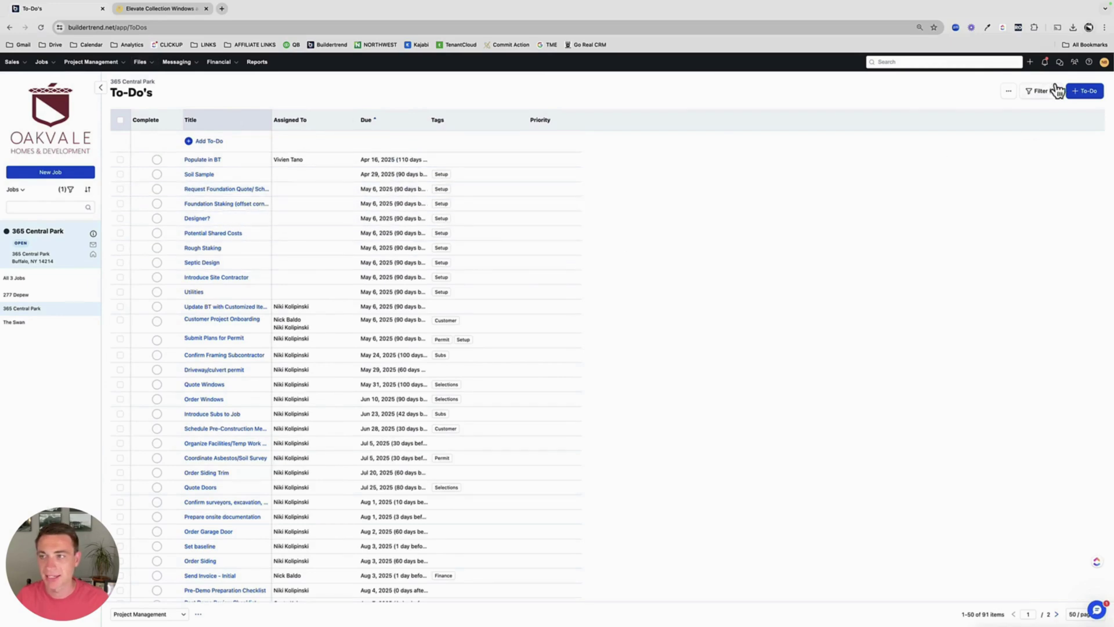
click(1009, 91)
click(1036, 92)
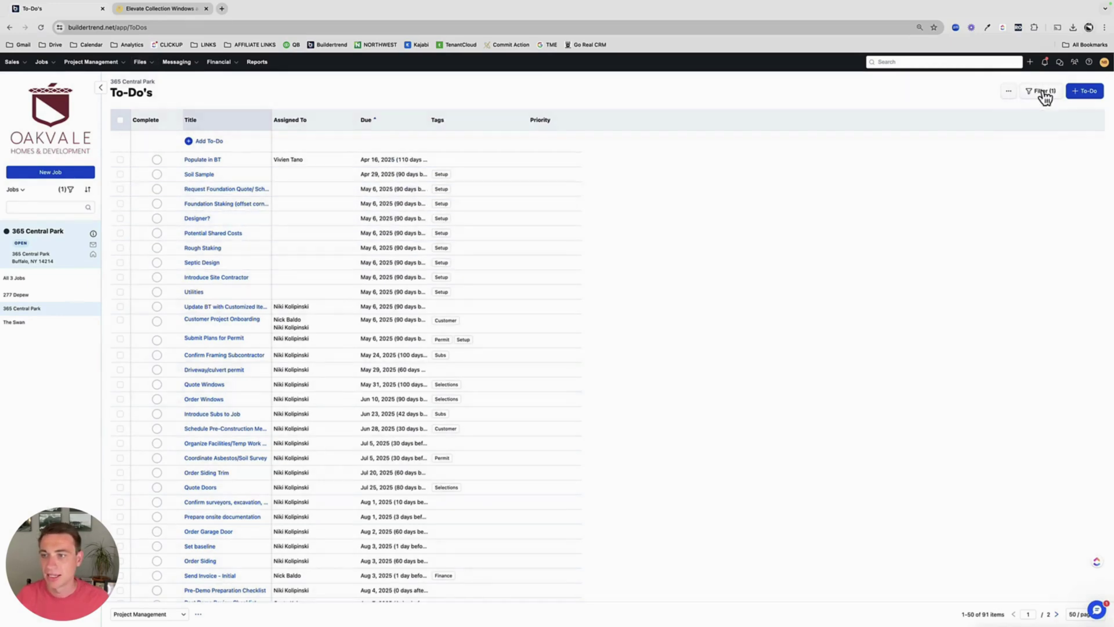
click(1028, 244)
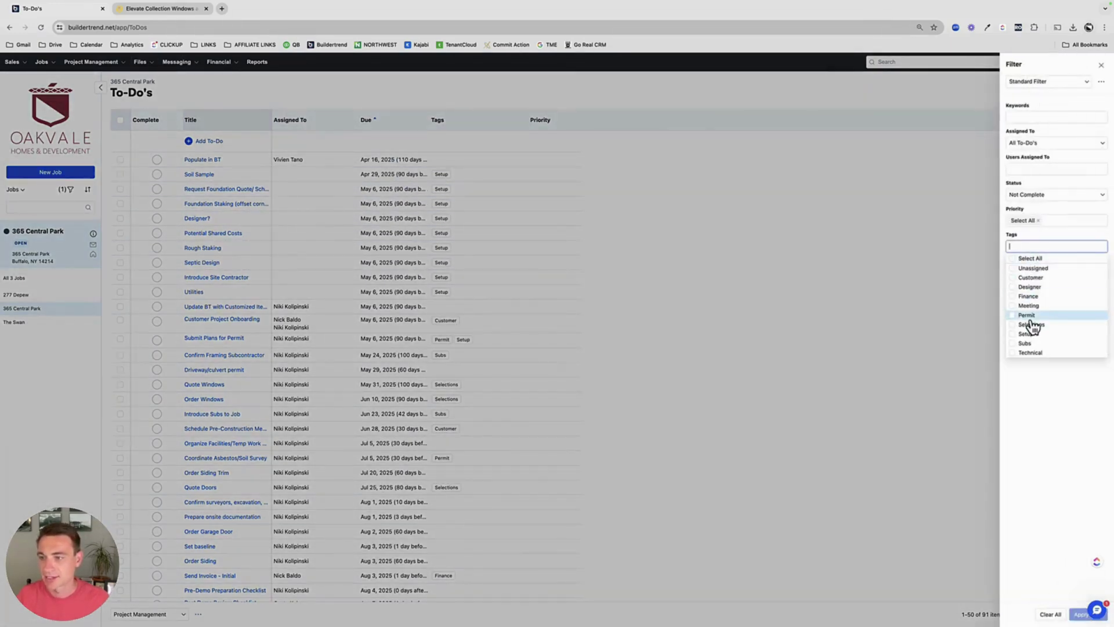
click(1030, 287)
click(1076, 617)
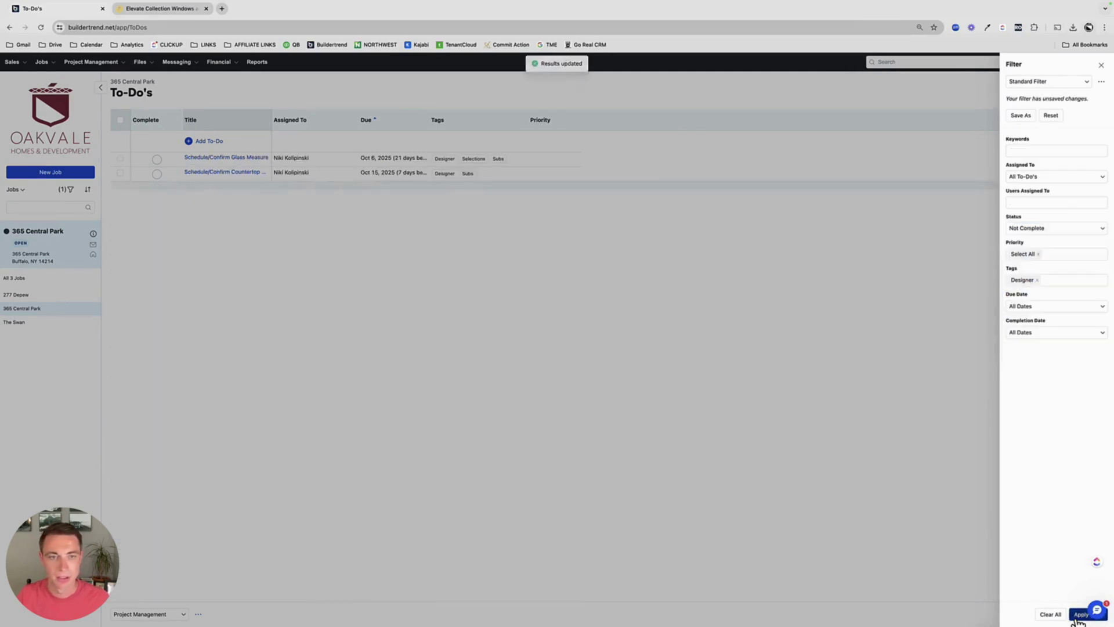
click(794, 448)
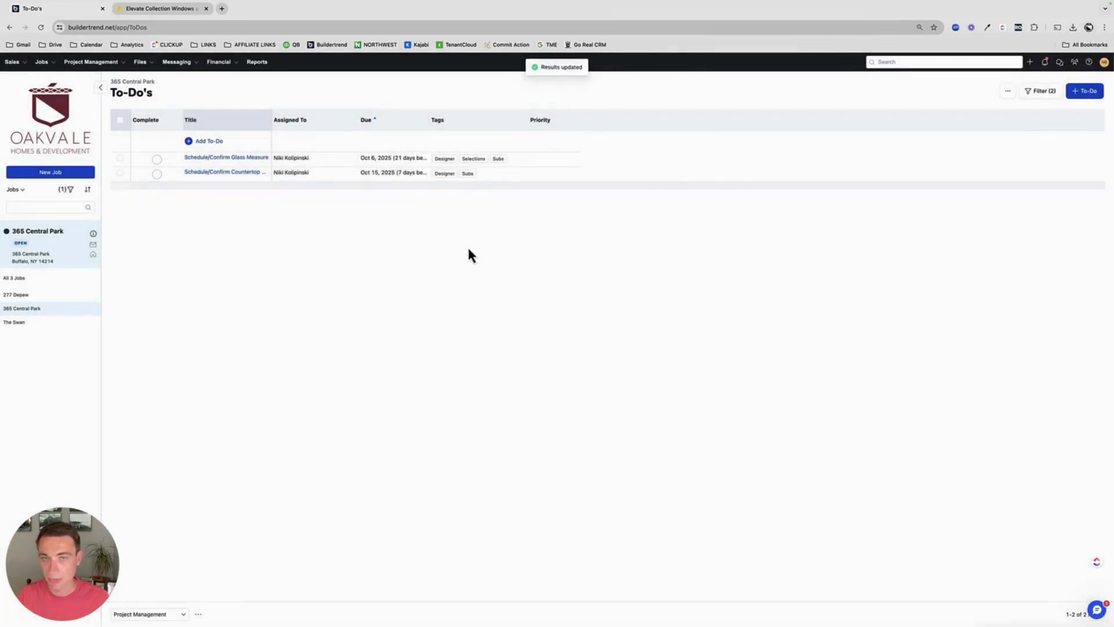
mouse_move(84, 66)
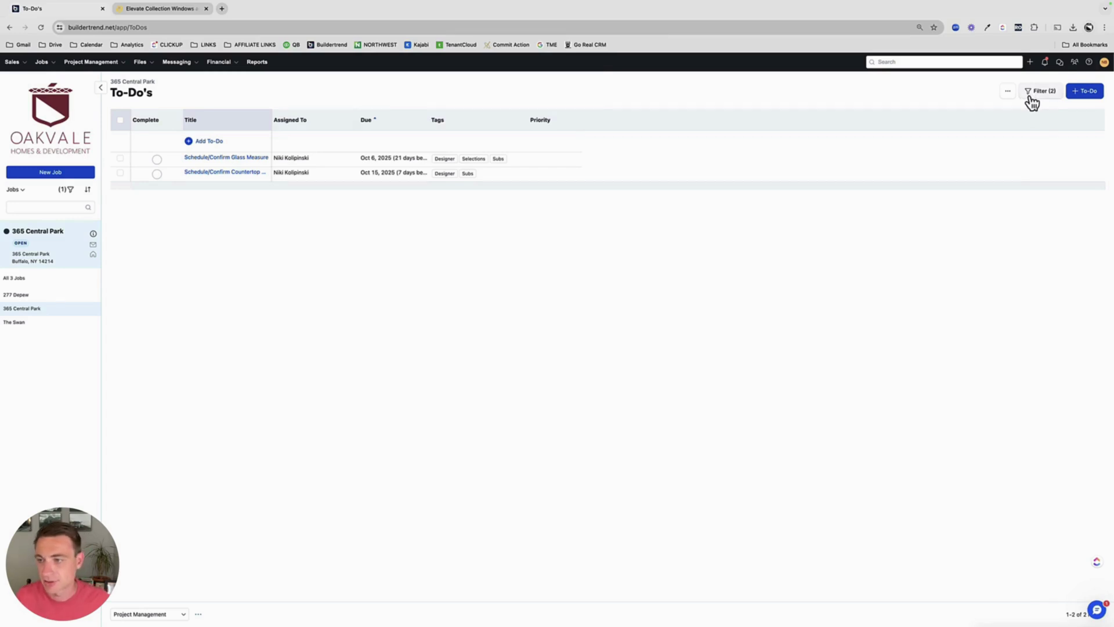
click(1032, 92)
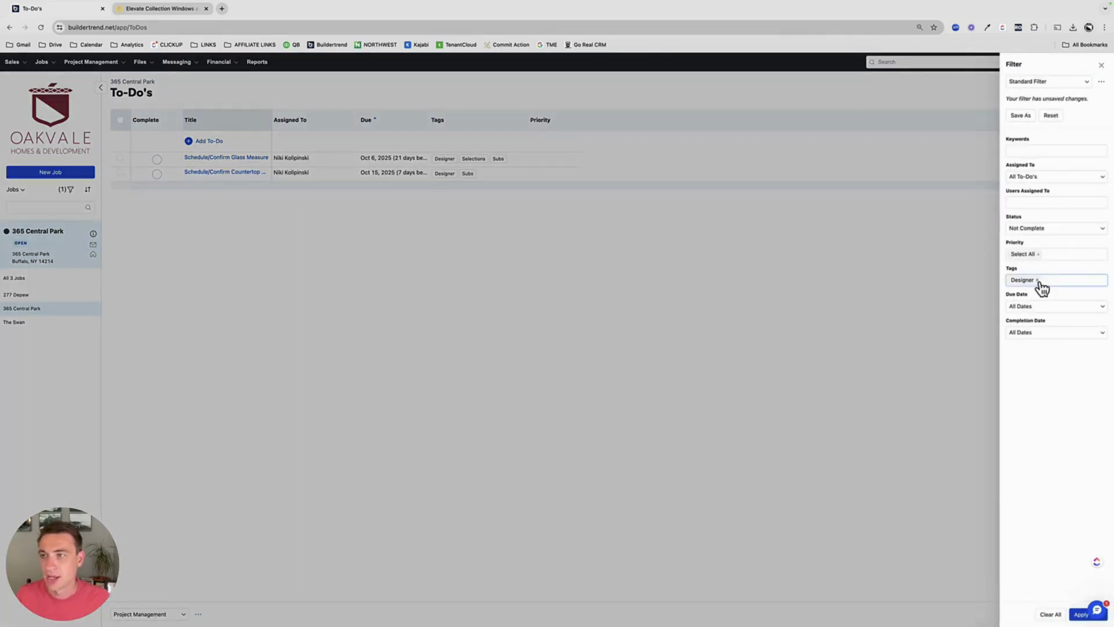